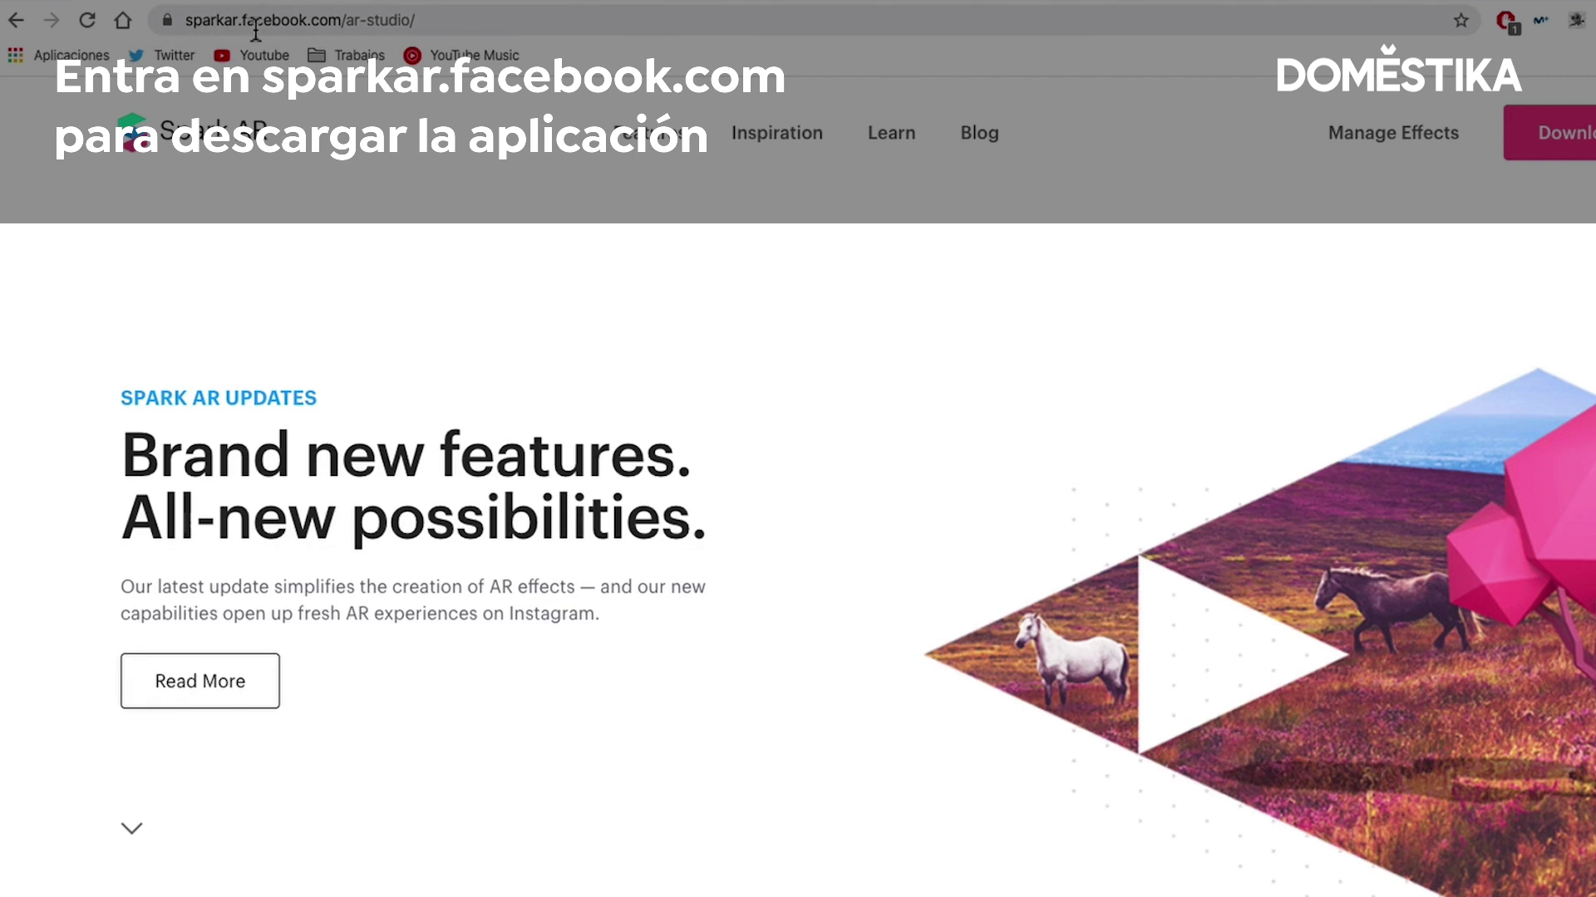
Step: Download Spark AR Studio from the Spark AR website
click(1552, 159)
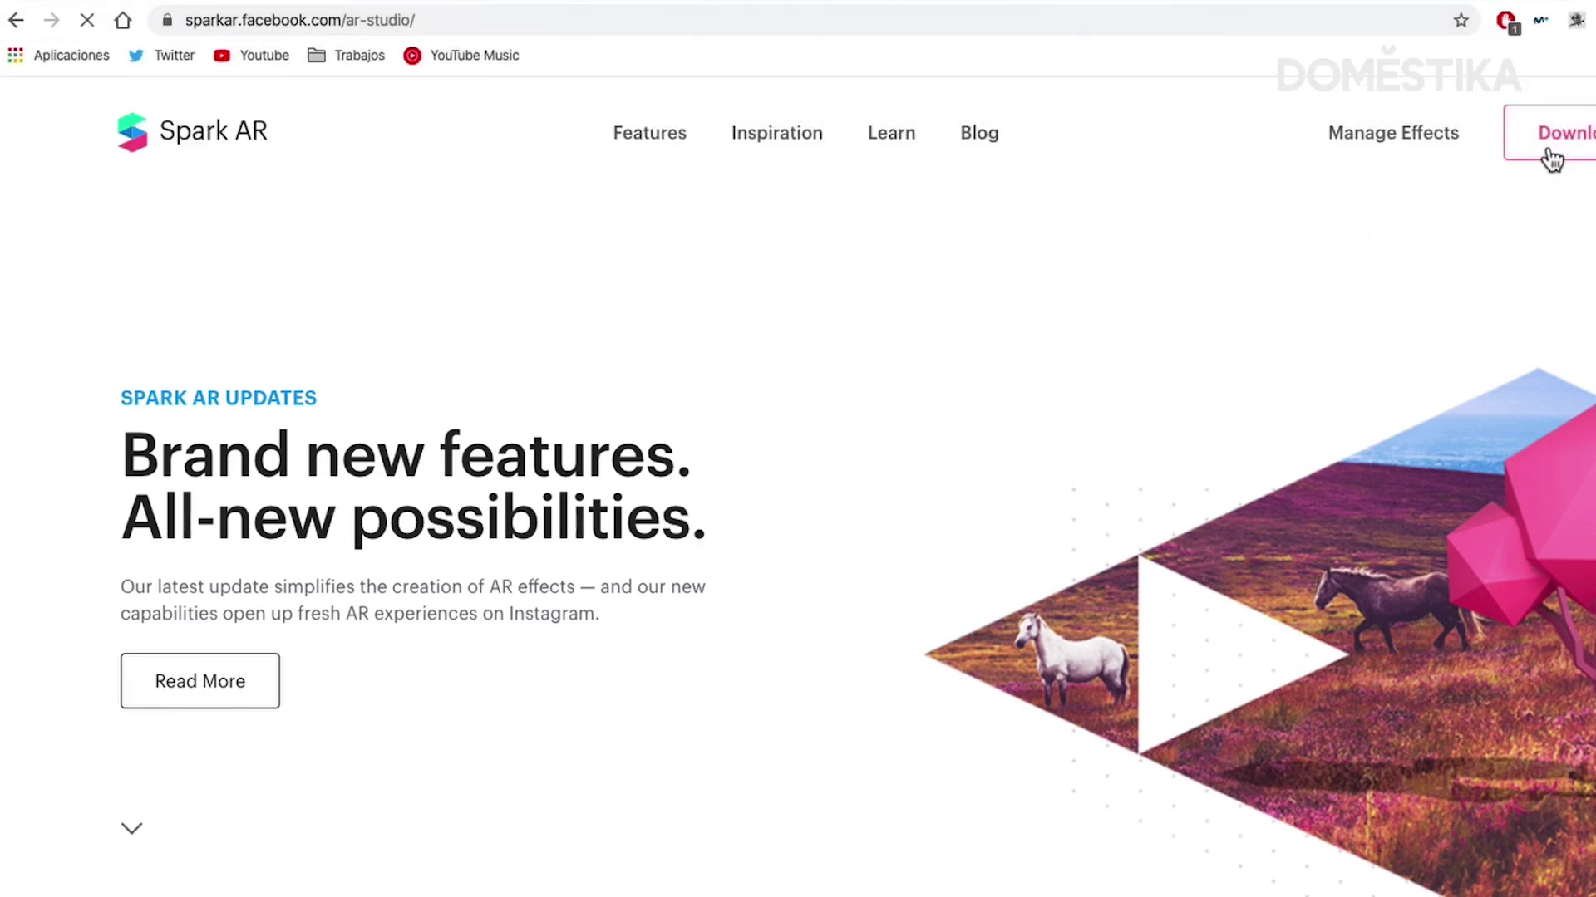
click(270, 571)
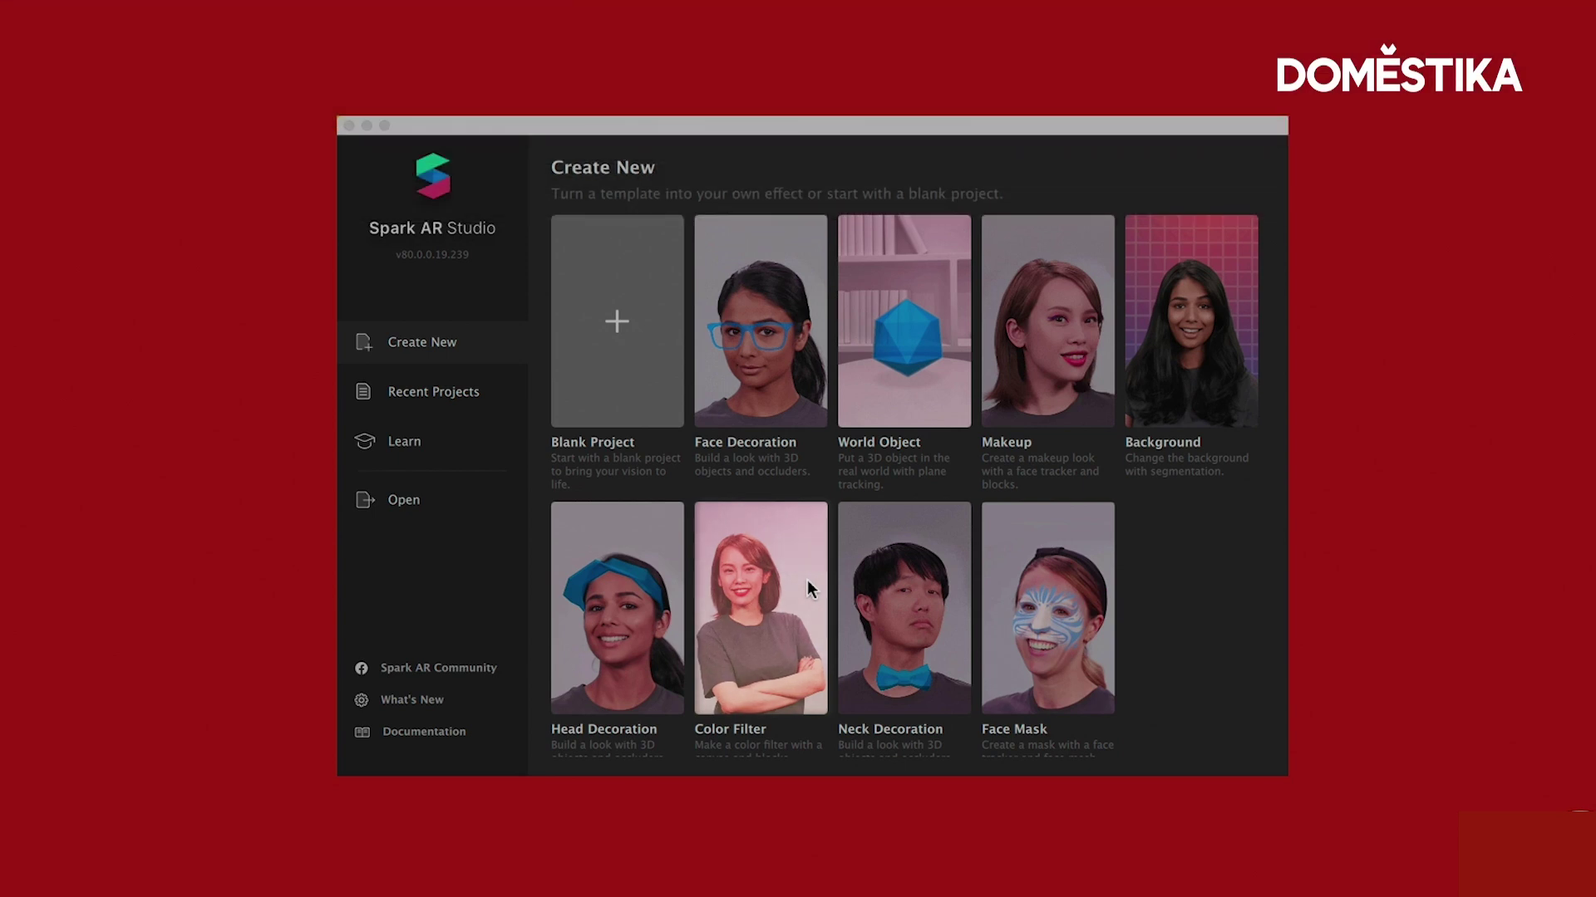
Step: Start a new project from the Blank Project template
scroll(889, 595, down, 1)
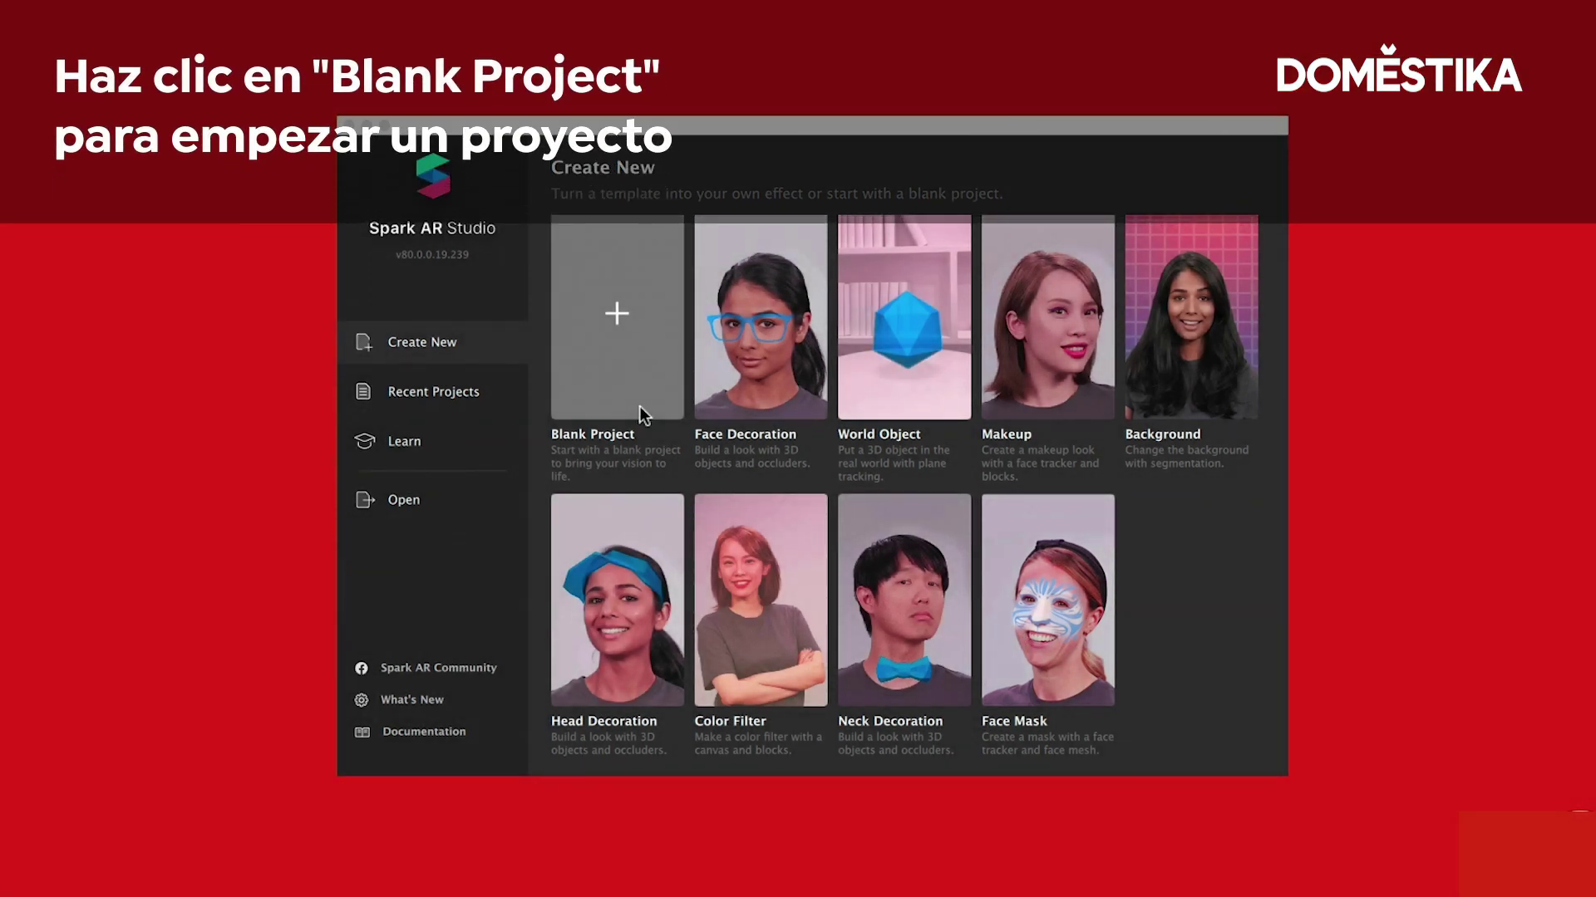
click(619, 317)
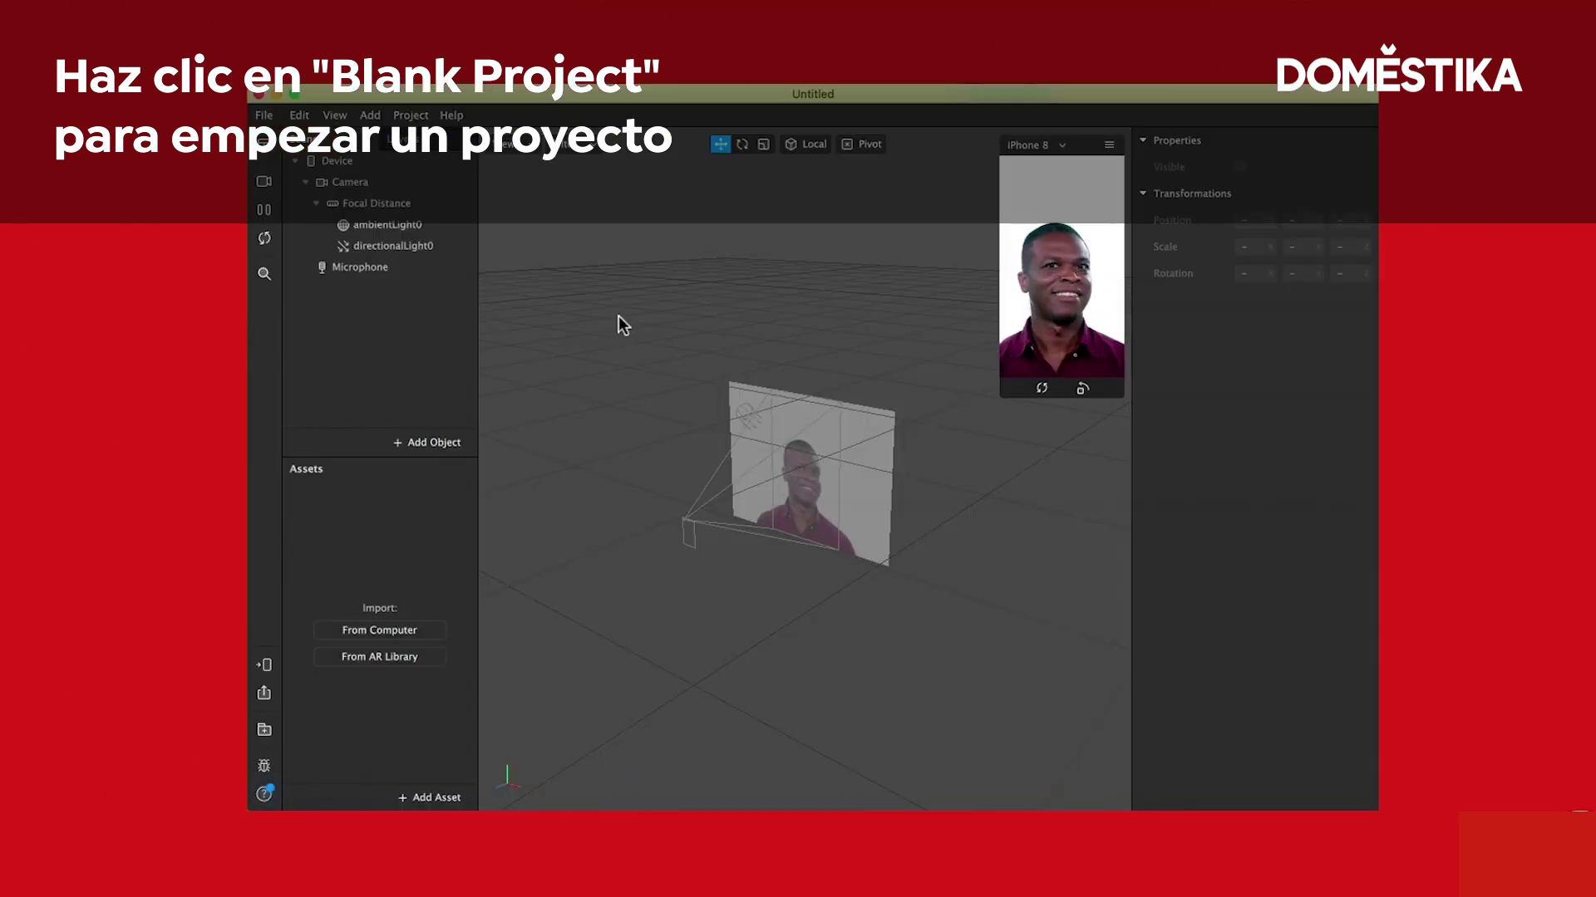
Step: Maximize the editor to full screen, zoom the viewport, and select Camera to show its settings
click(294, 93)
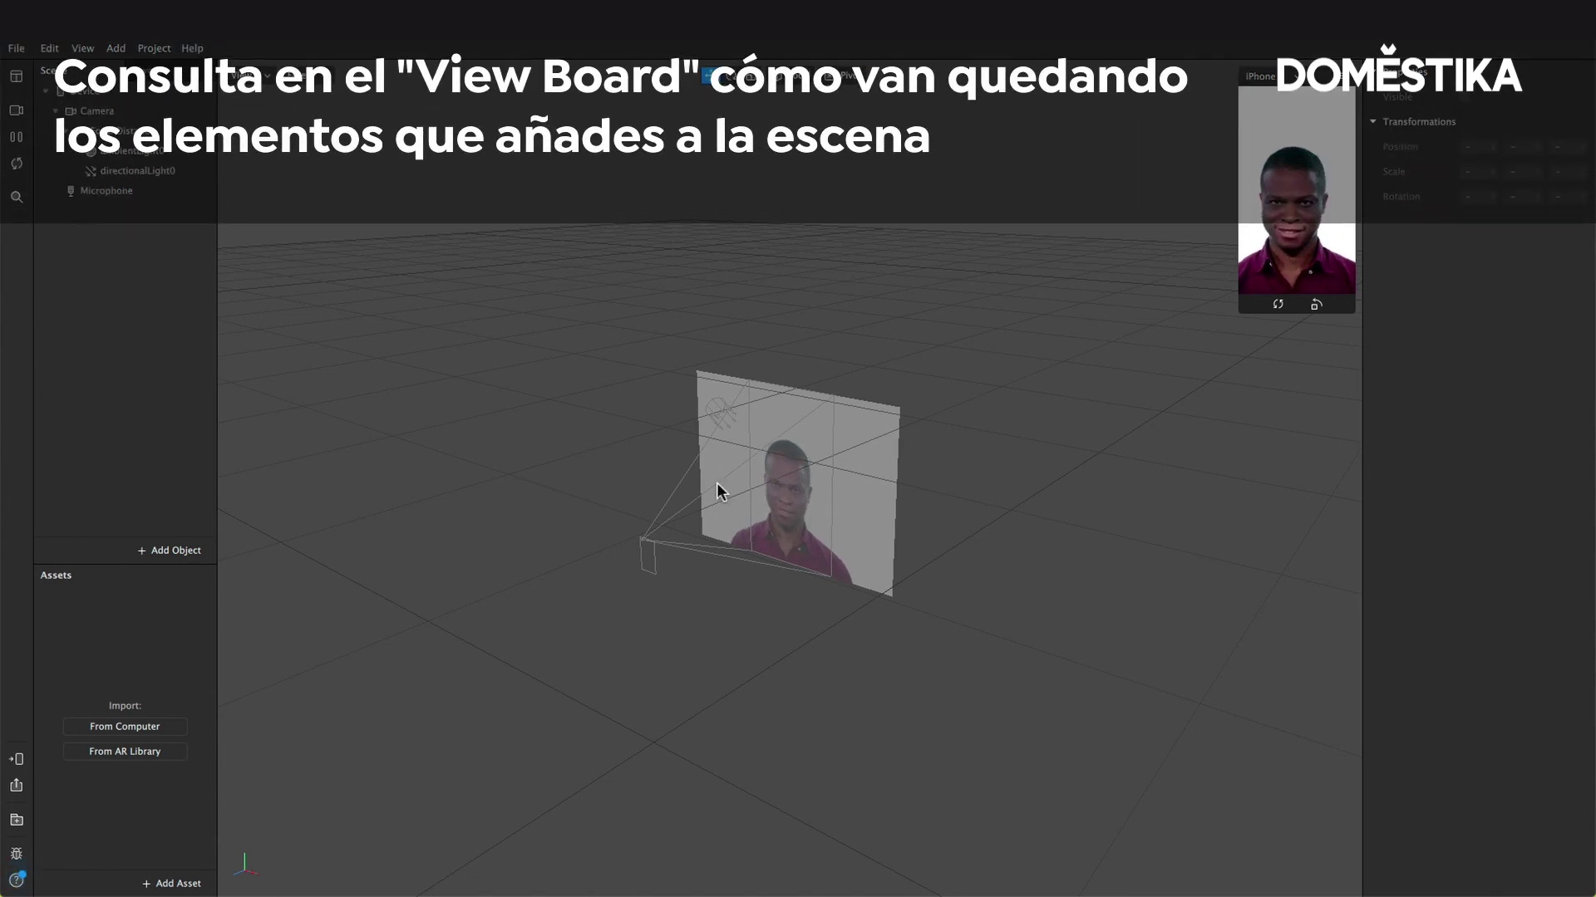
scroll(847, 514, up, 2)
scroll(846, 514, up, 2)
scroll(847, 514, up, 3)
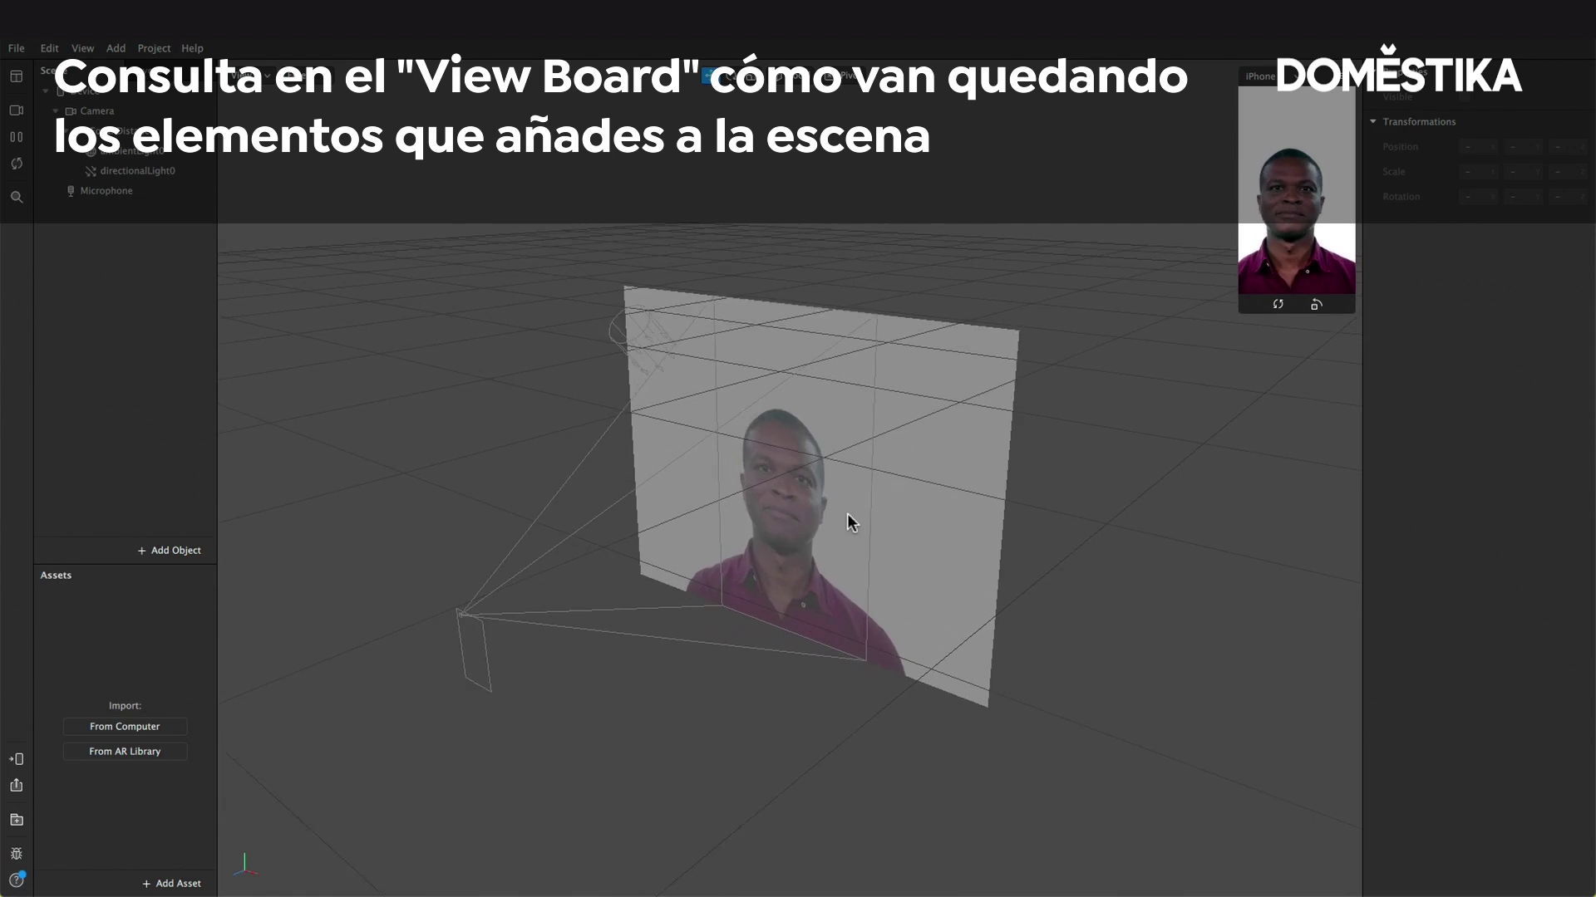
scroll(846, 512, up, 2)
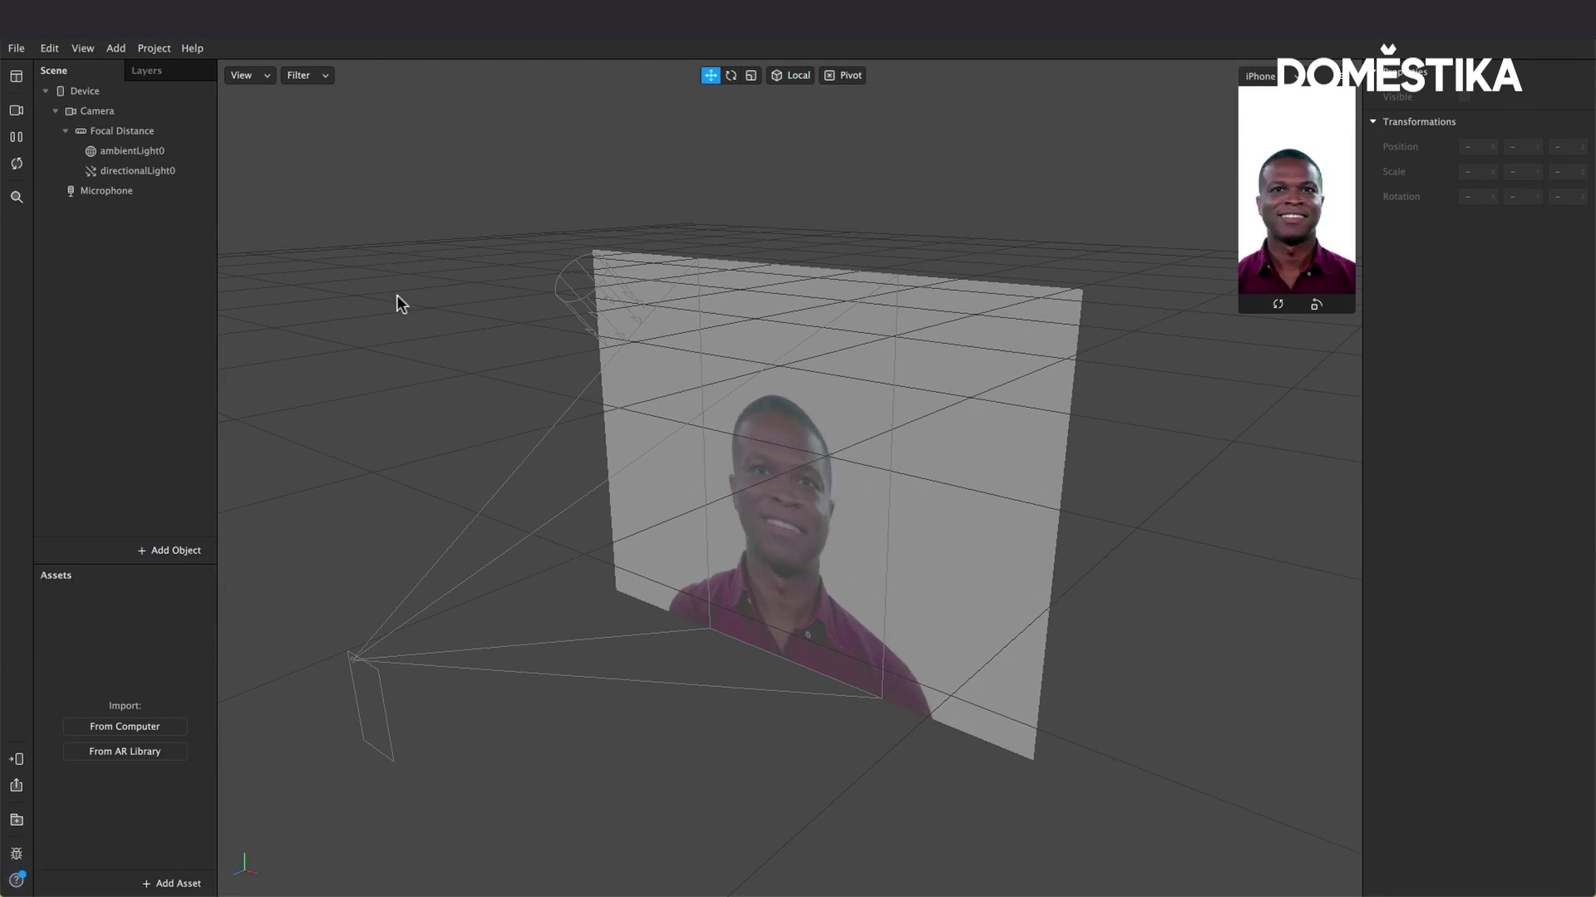
click(98, 114)
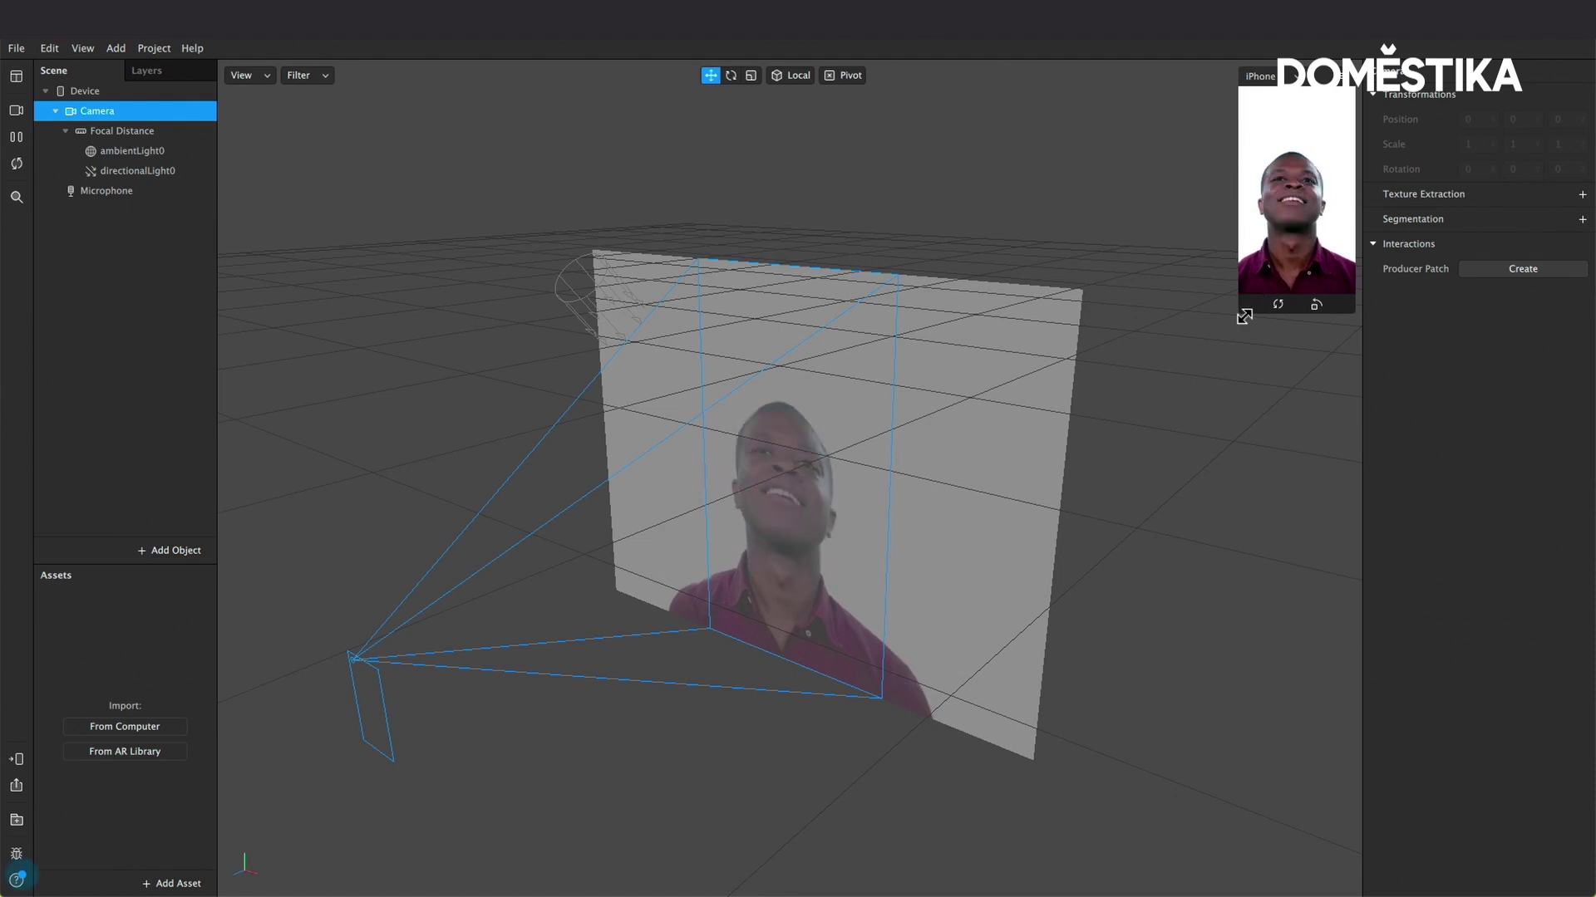
Step: Enlarge the simulator and preview it as iPhone X, Google Pixel 2 XL and iPad Pro
drag(1244, 316, 943, 808)
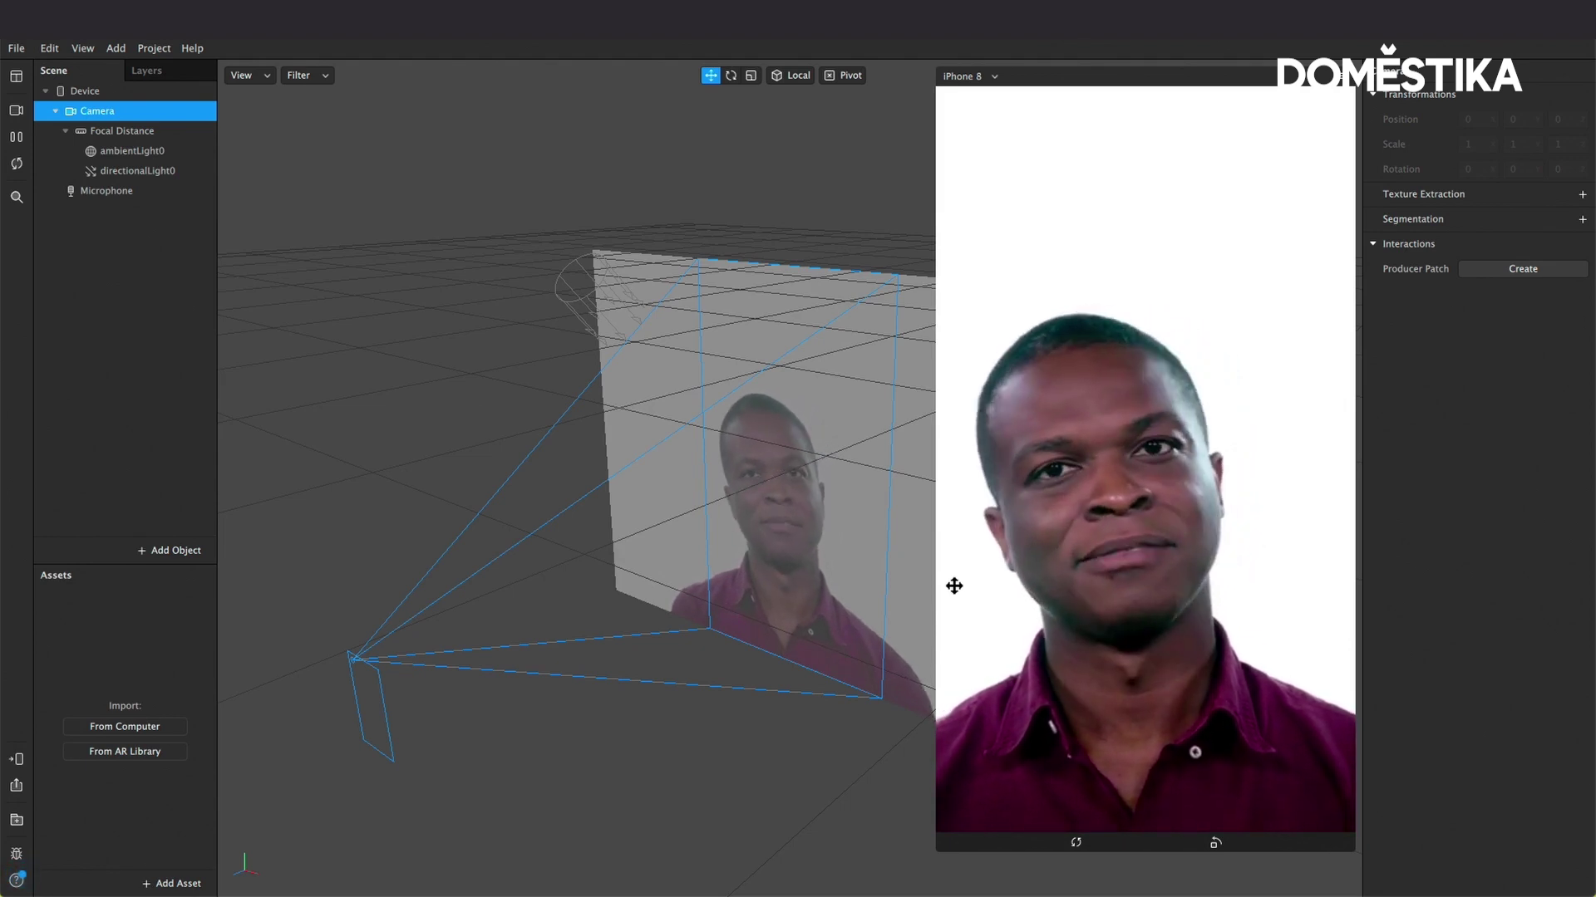
click(967, 76)
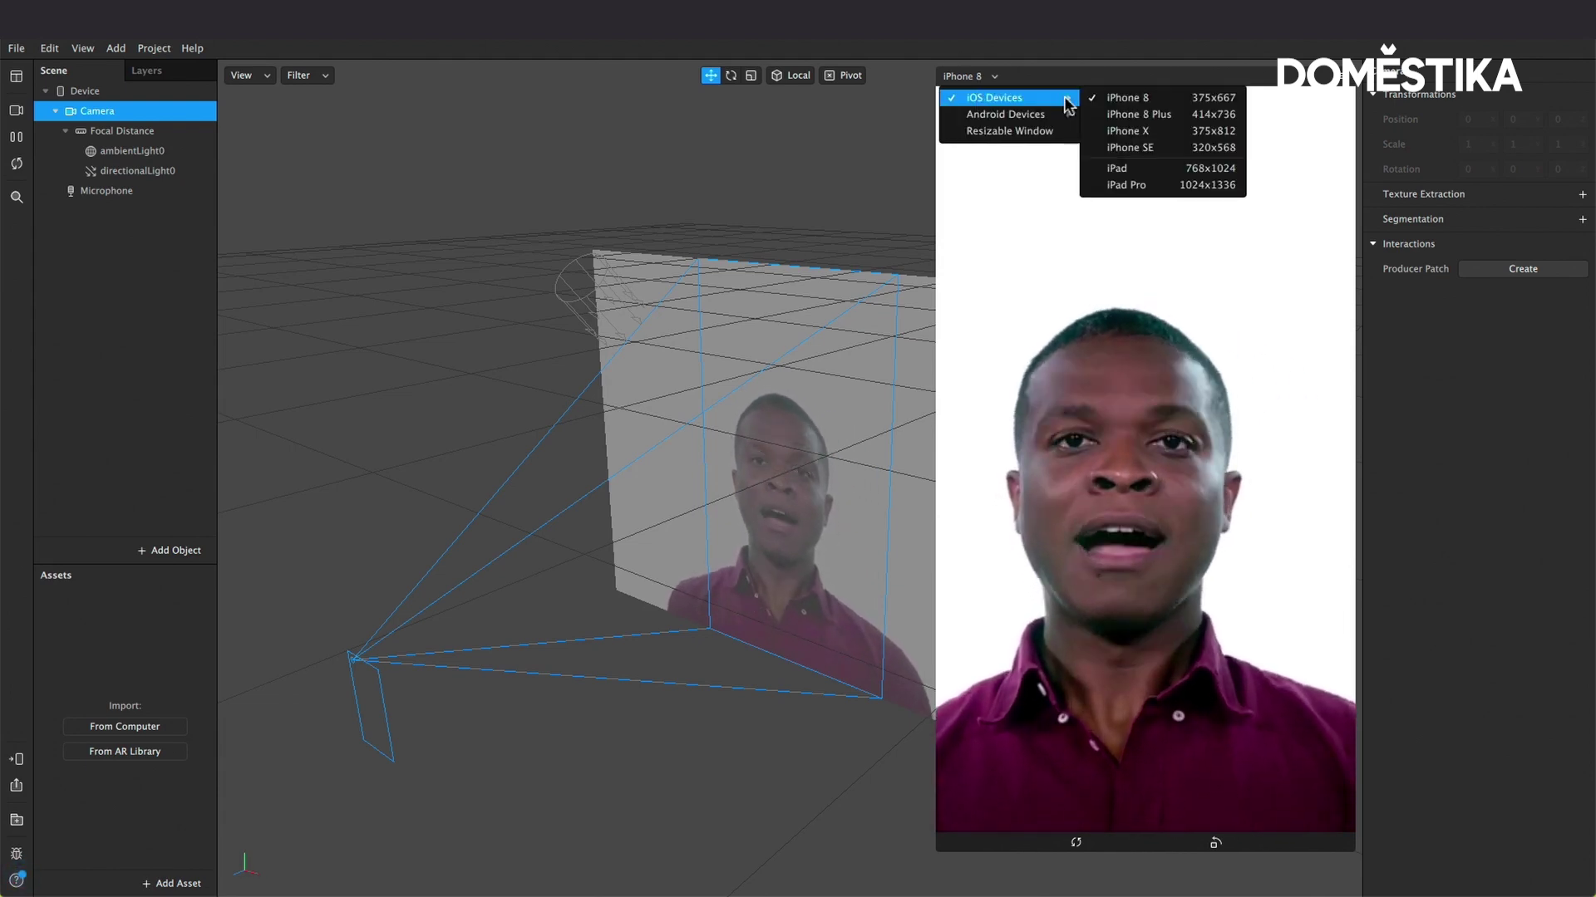
mouse_move(1004, 97)
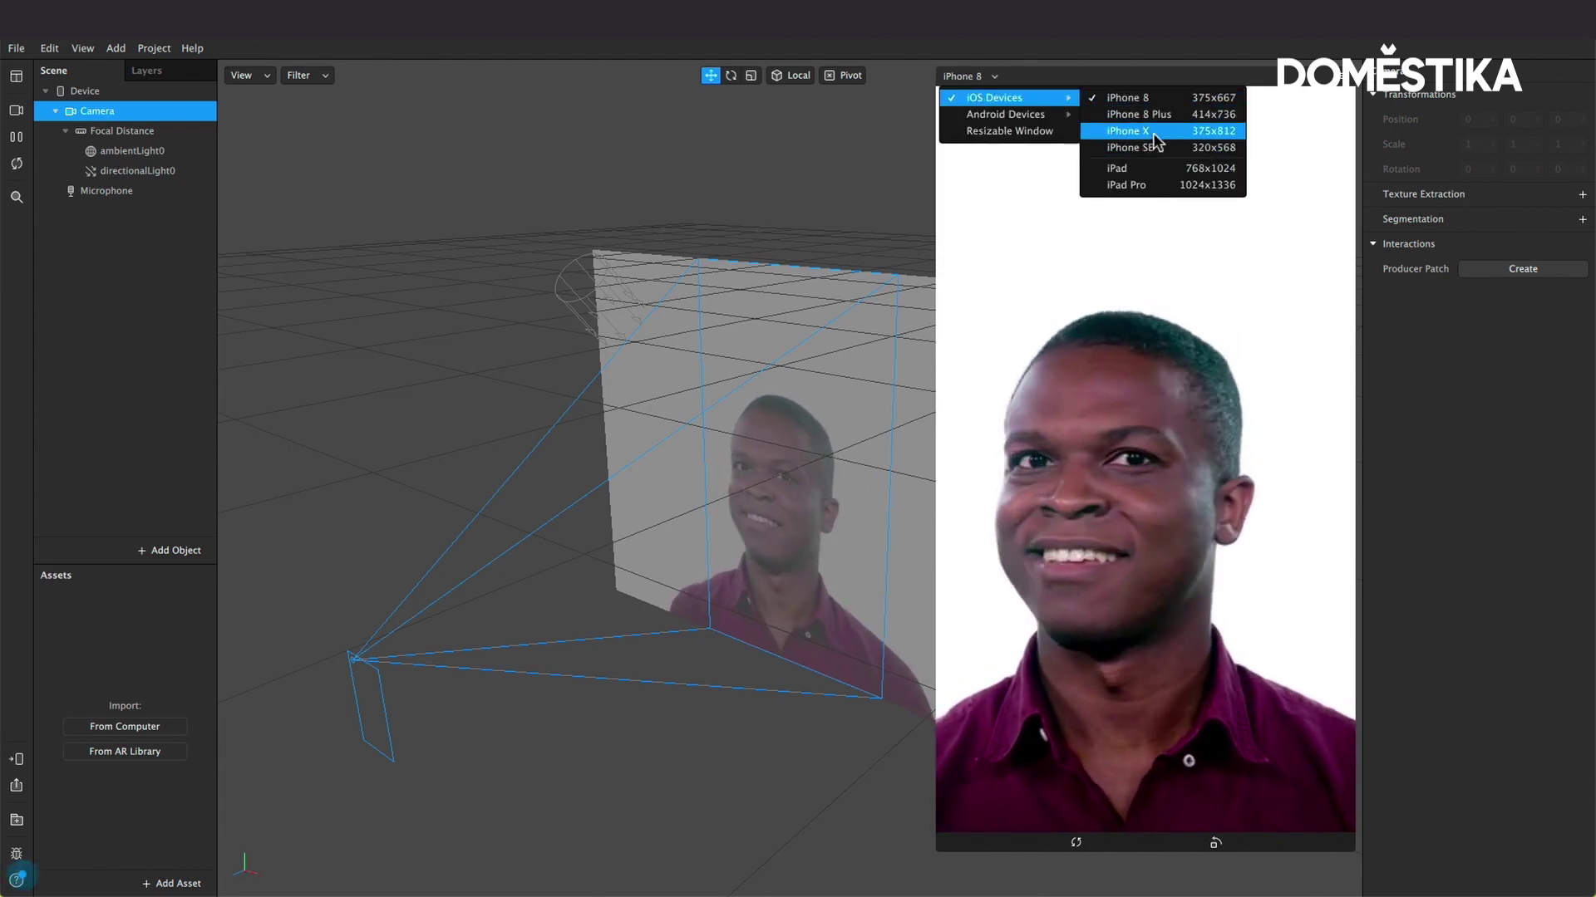
click(1140, 140)
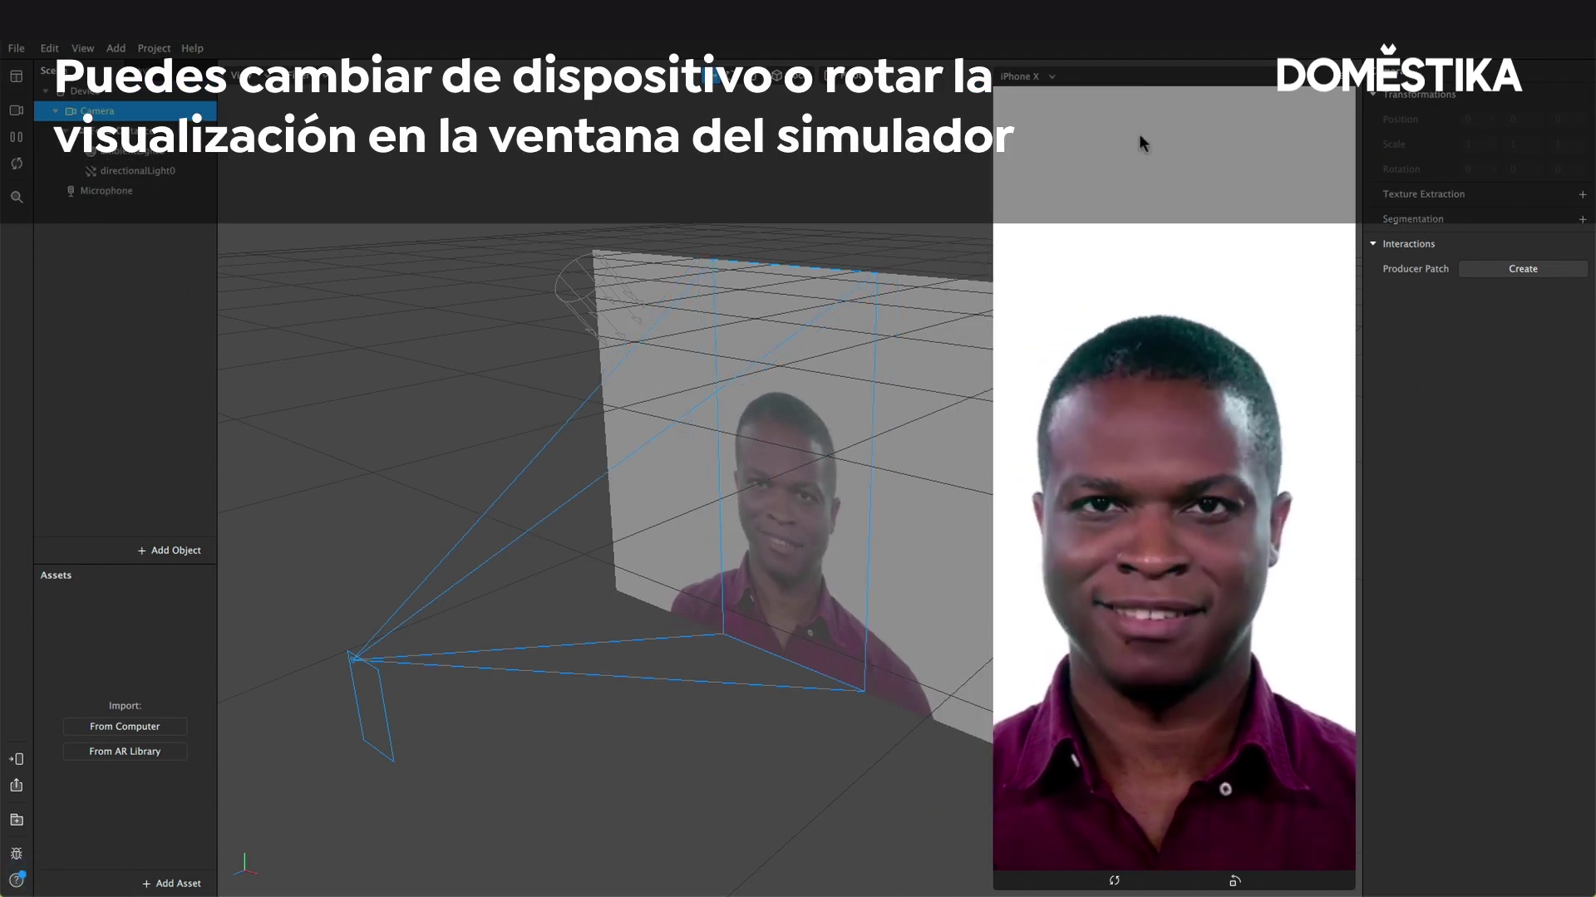
click(1038, 80)
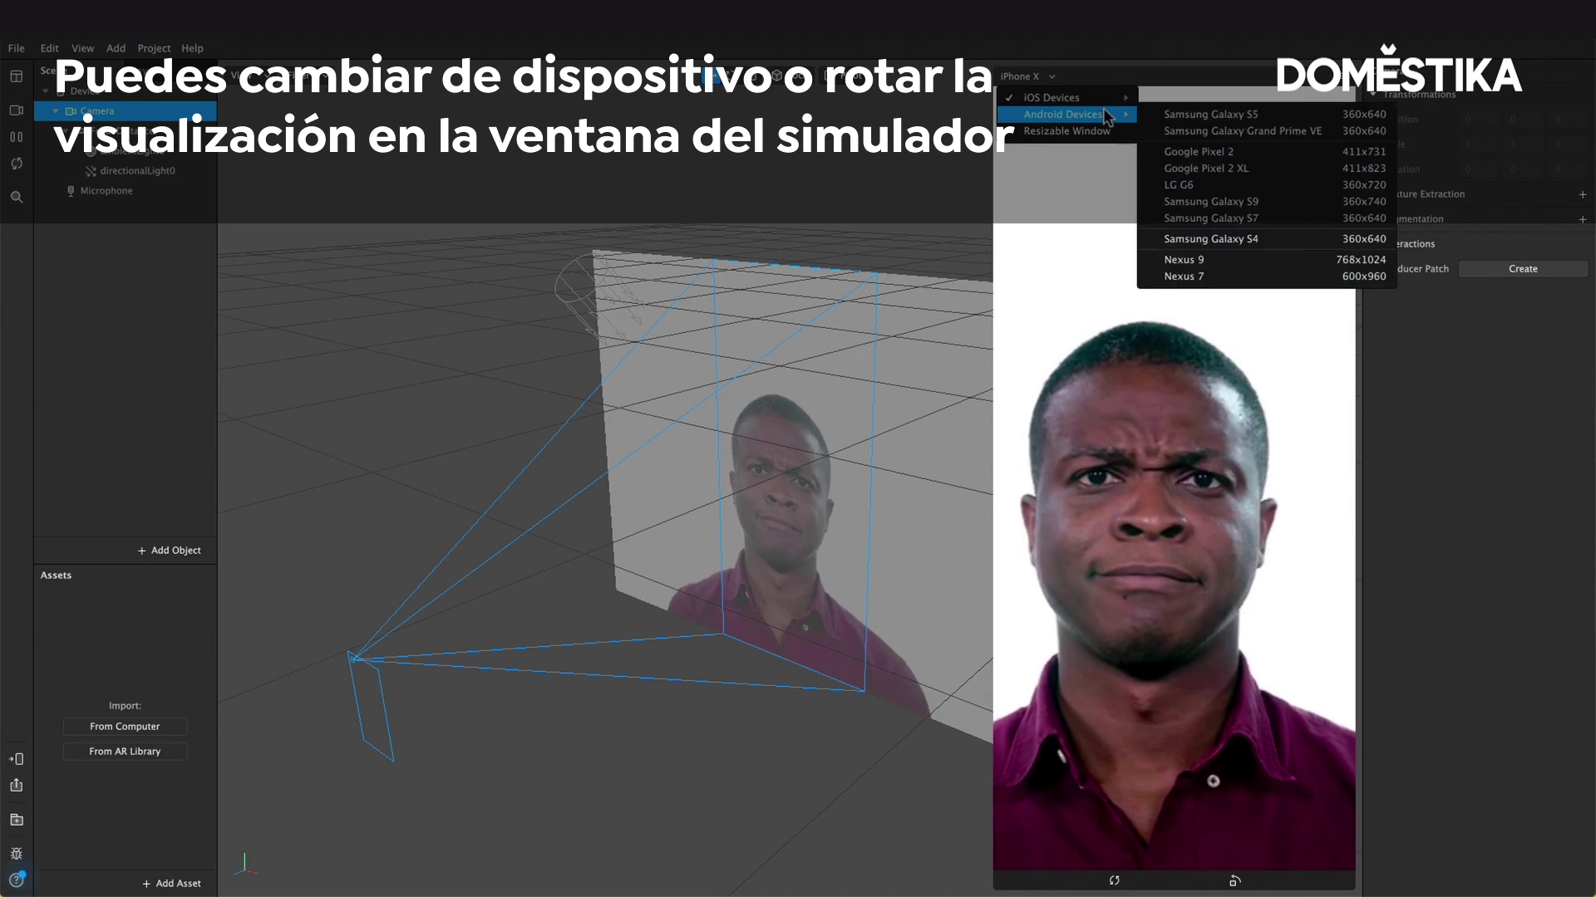
click(1222, 166)
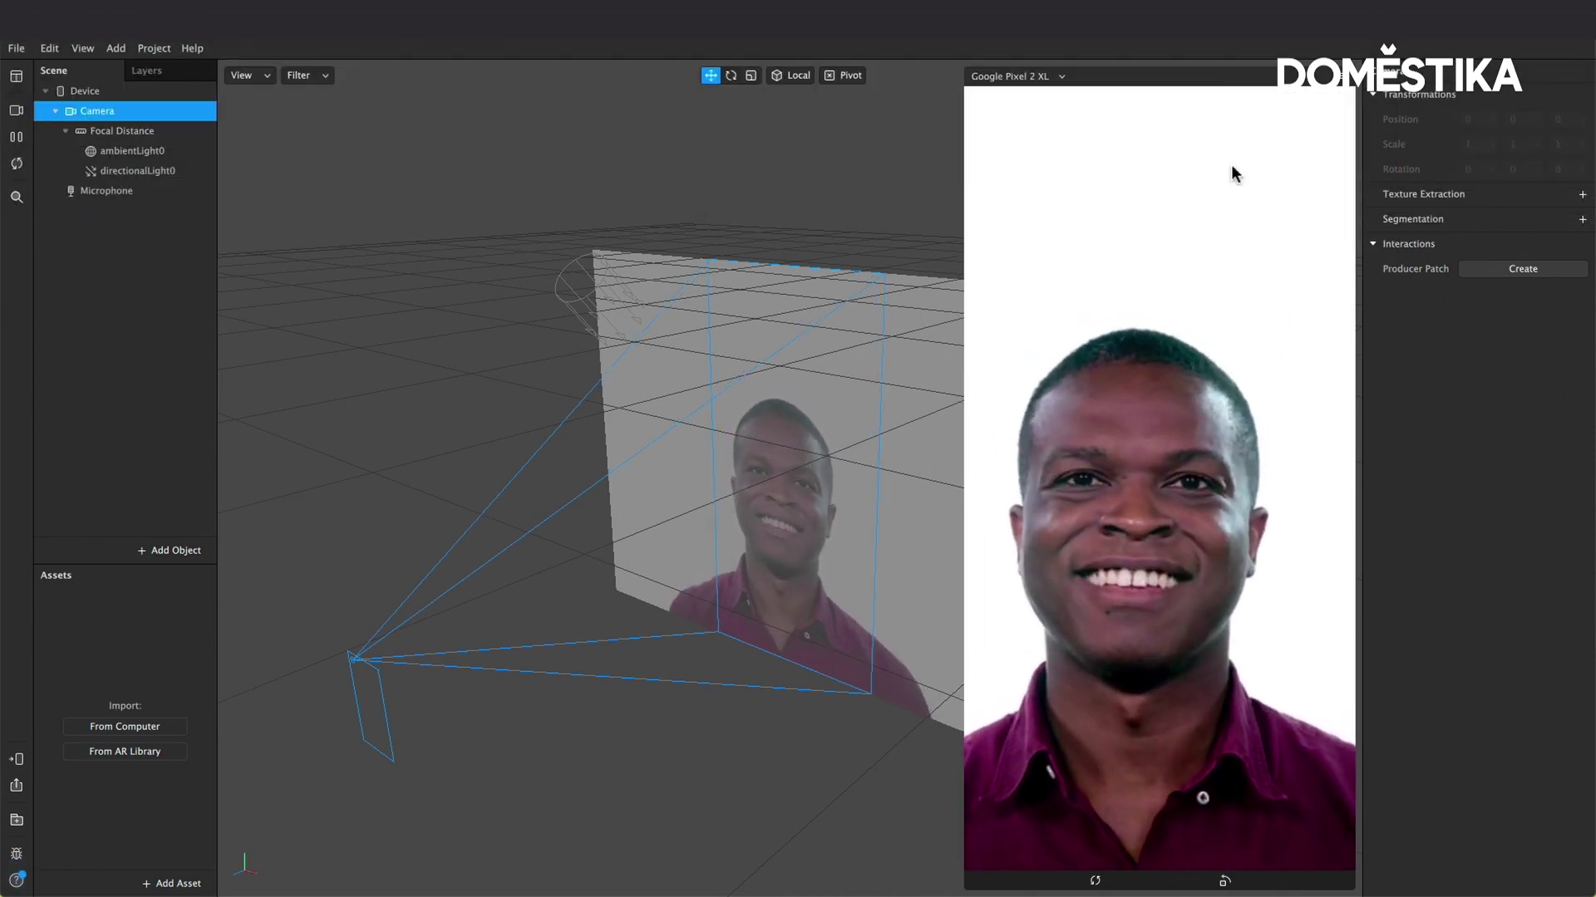
click(1021, 74)
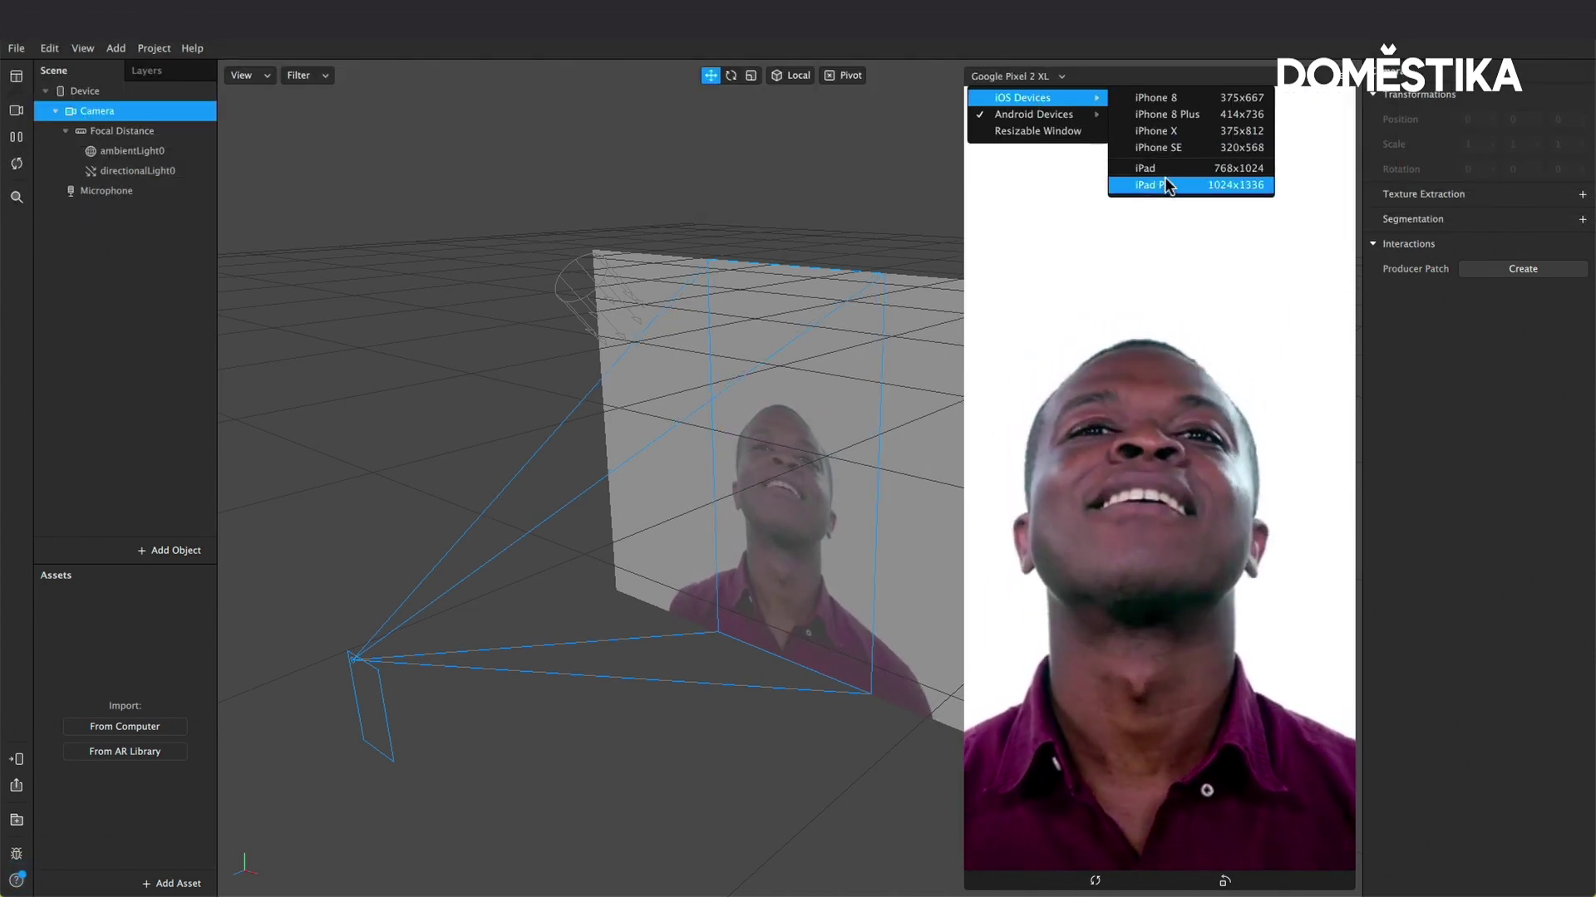
mouse_move(1032, 98)
click(1164, 176)
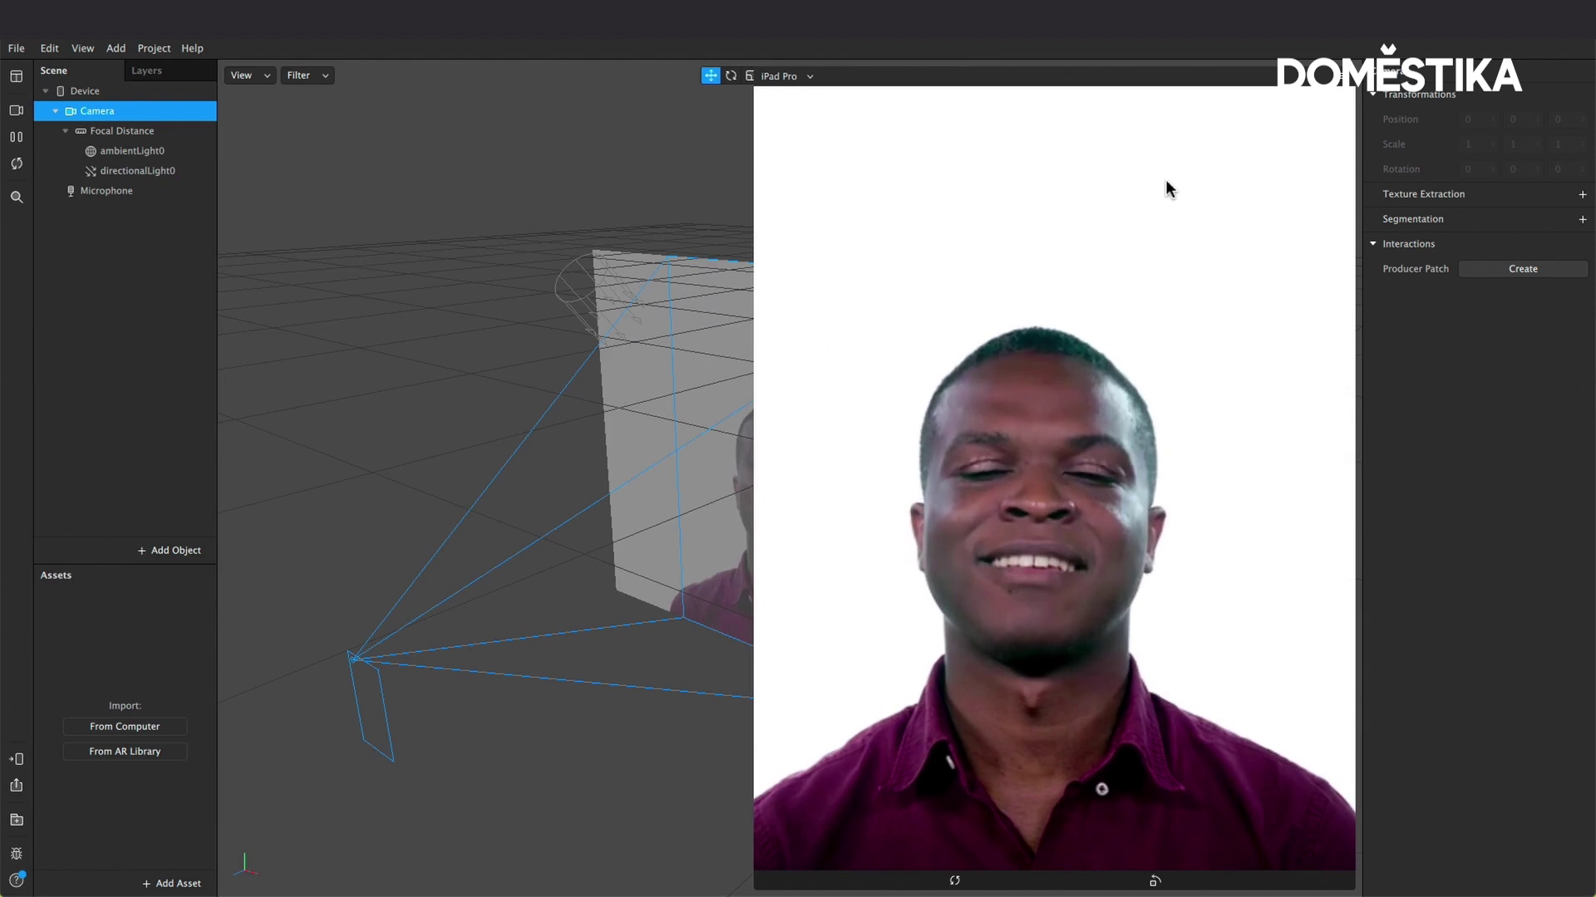
Step: Switch the simulator back to iPhone 8, enlarge it, and toggle landscape then portrait
click(808, 76)
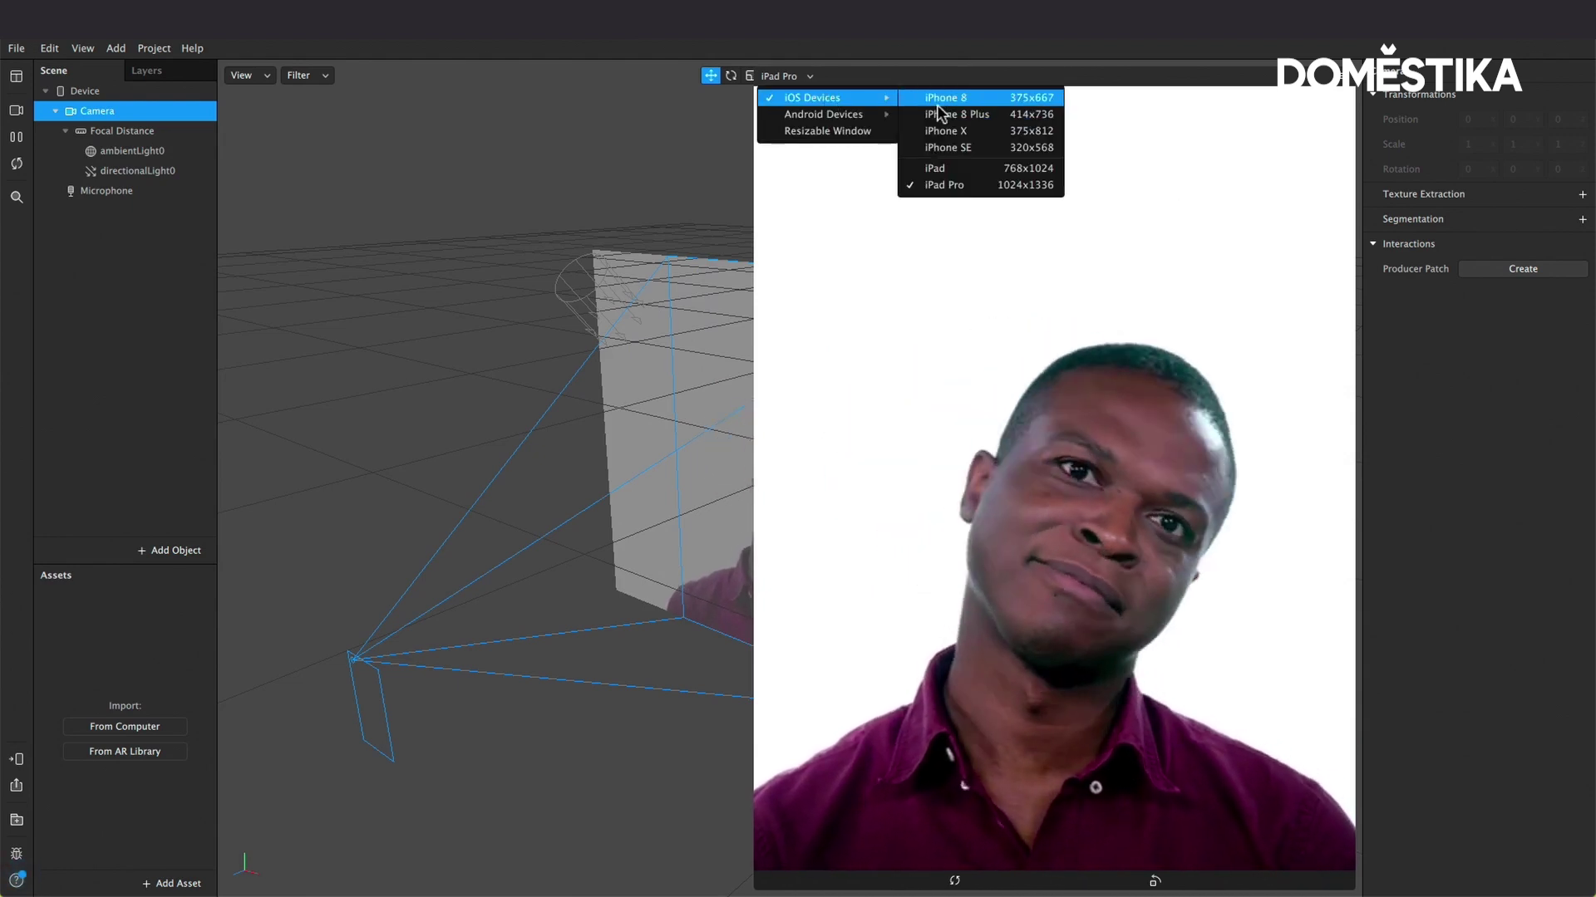
click(945, 100)
drag(1146, 499, 1021, 700)
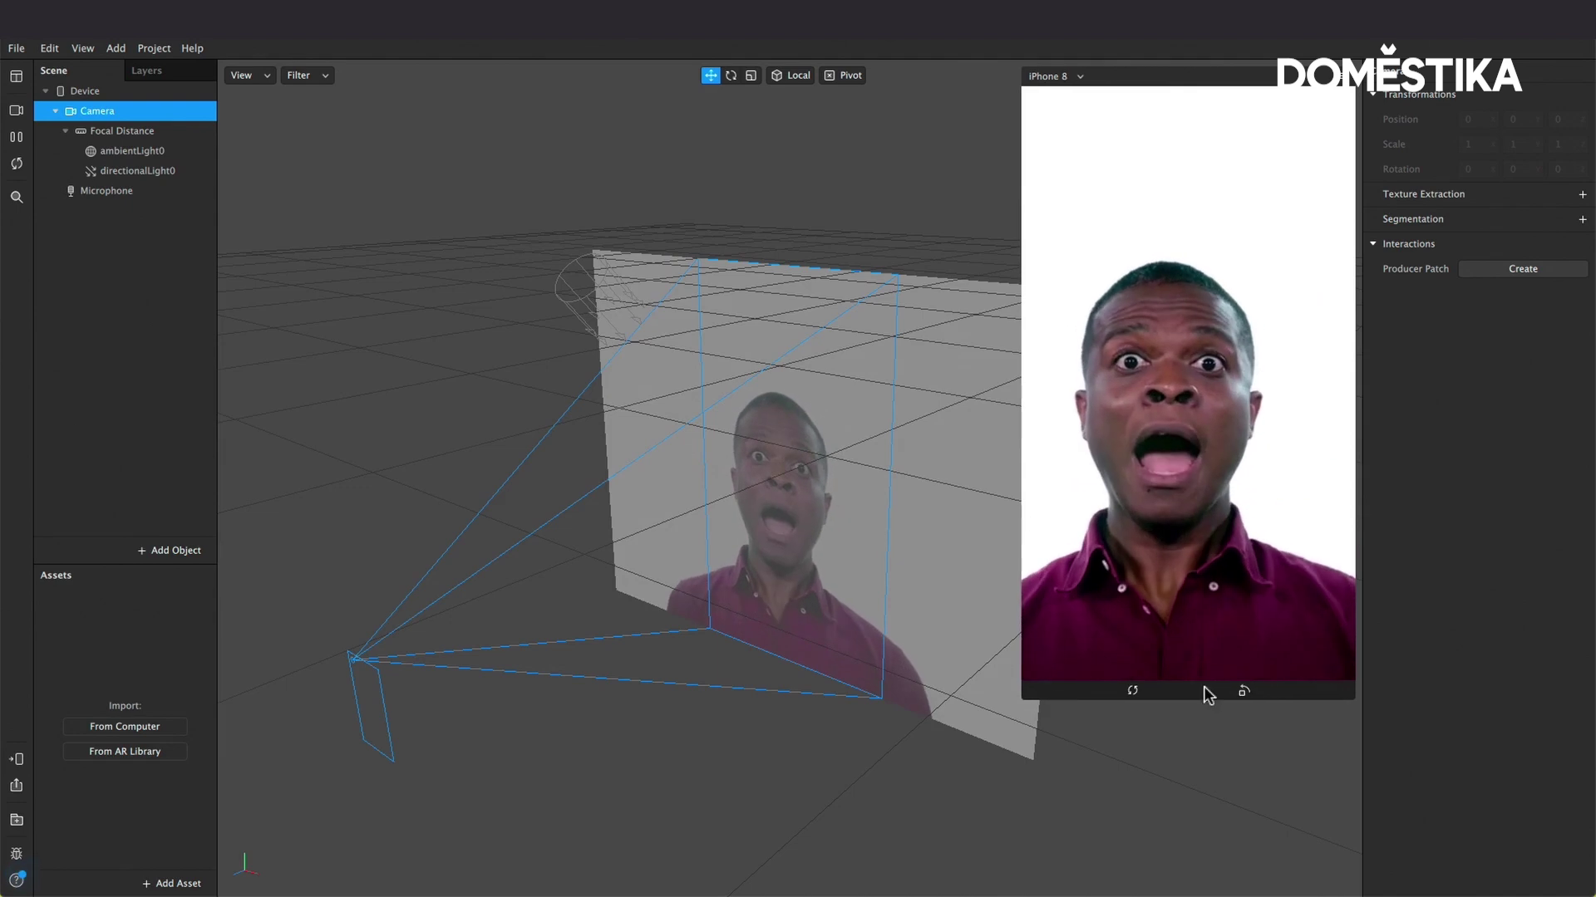
click(1241, 692)
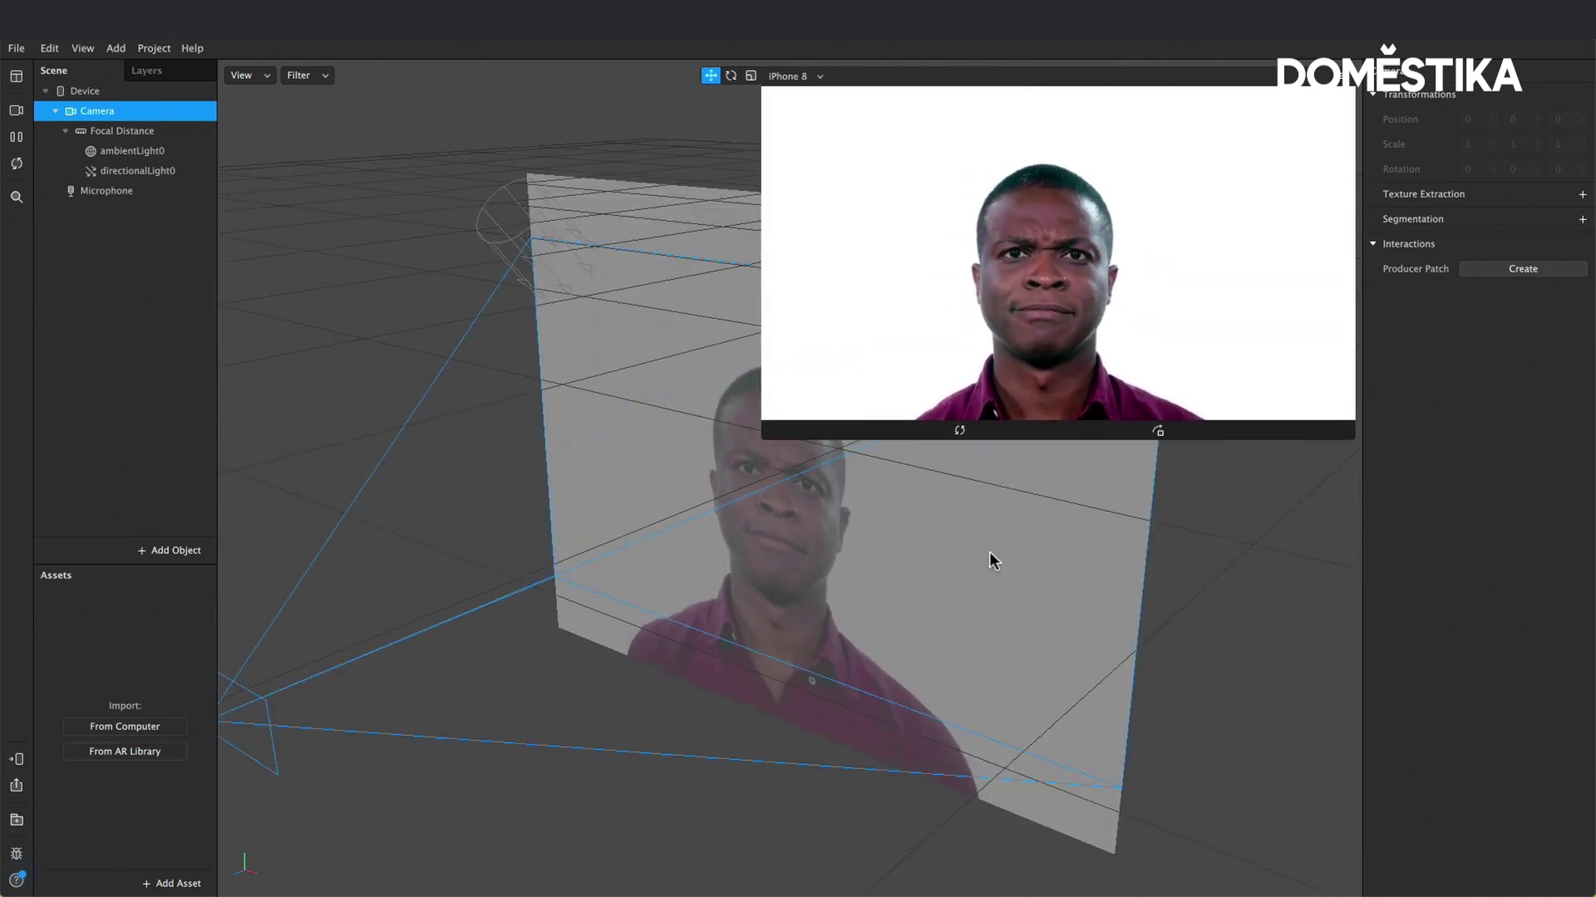
click(1158, 431)
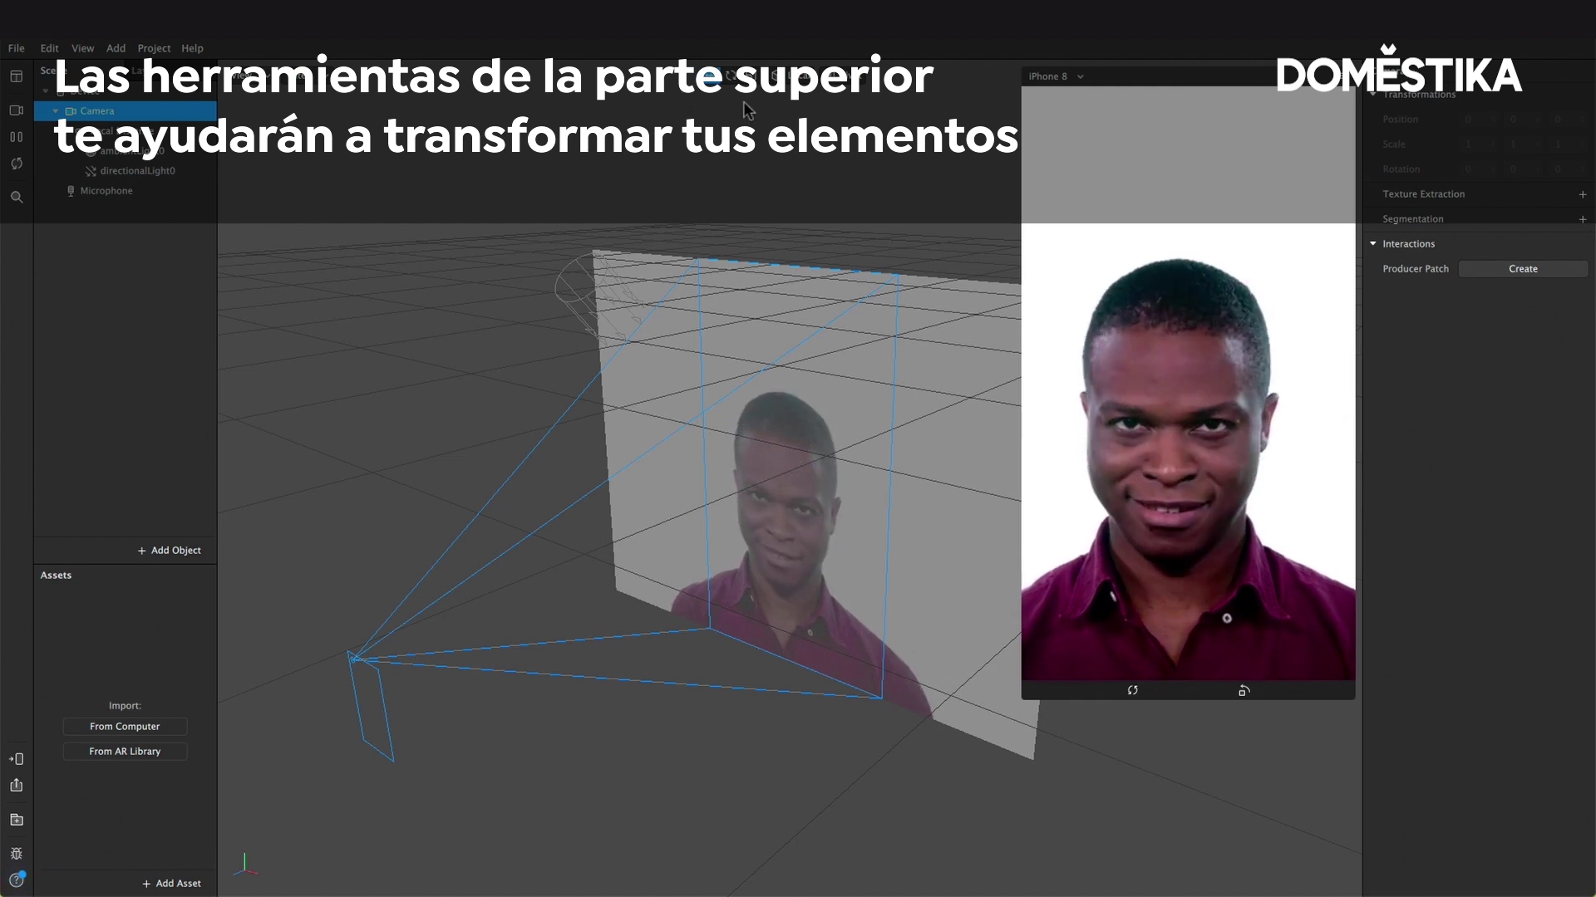
Step: Add a plane over the face, move it slightly and tilt it about -66° around Z
right_click(139, 300)
mouse_move(199, 314)
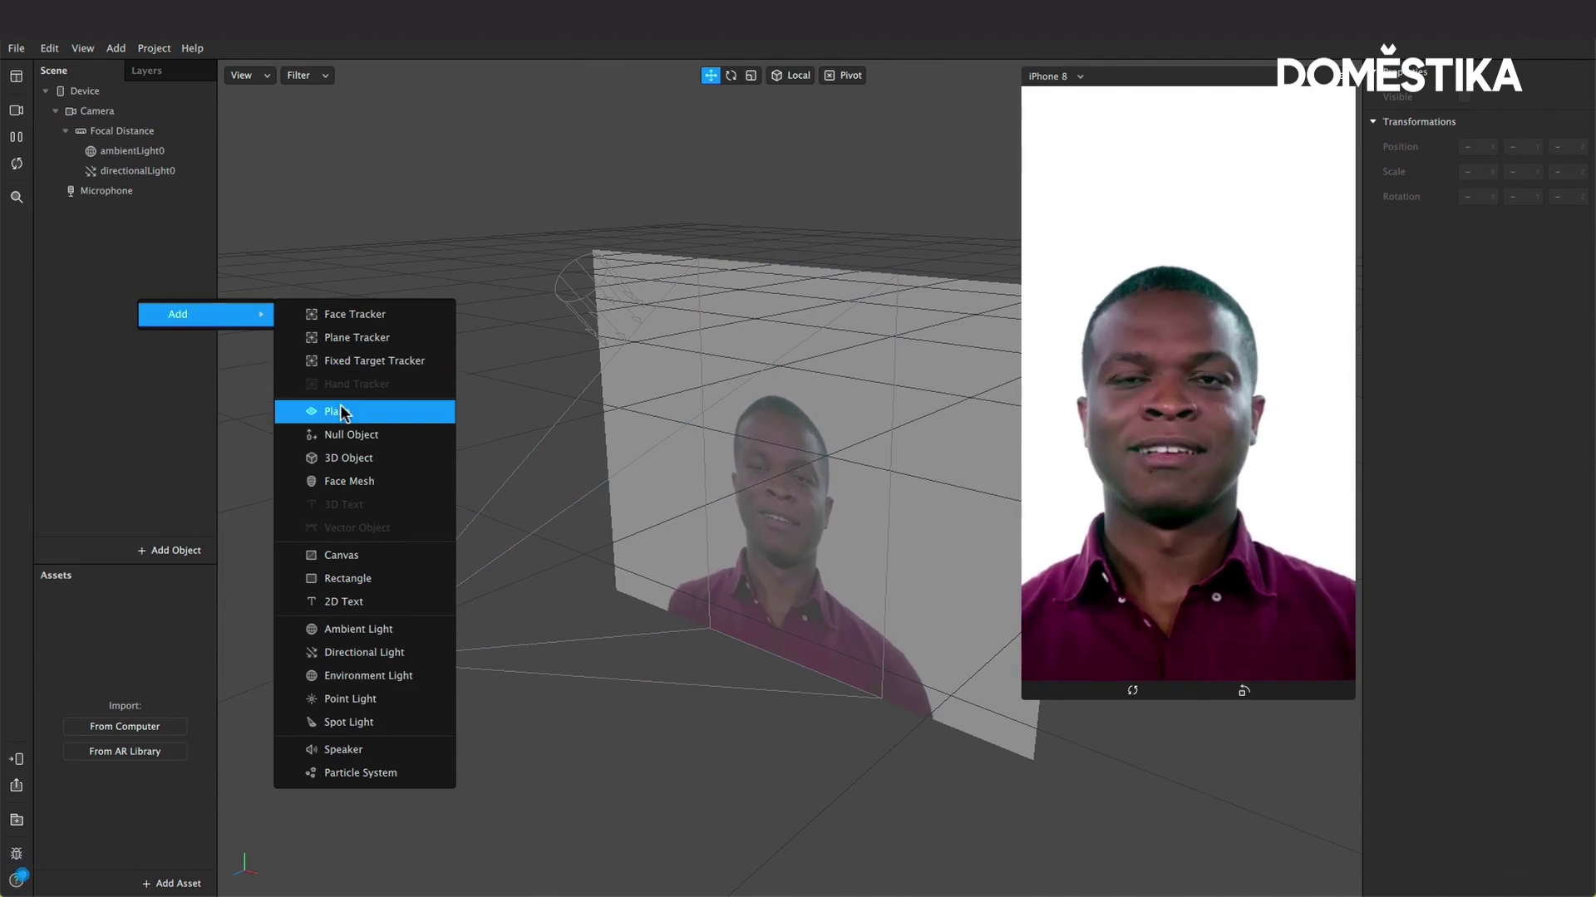
click(340, 409)
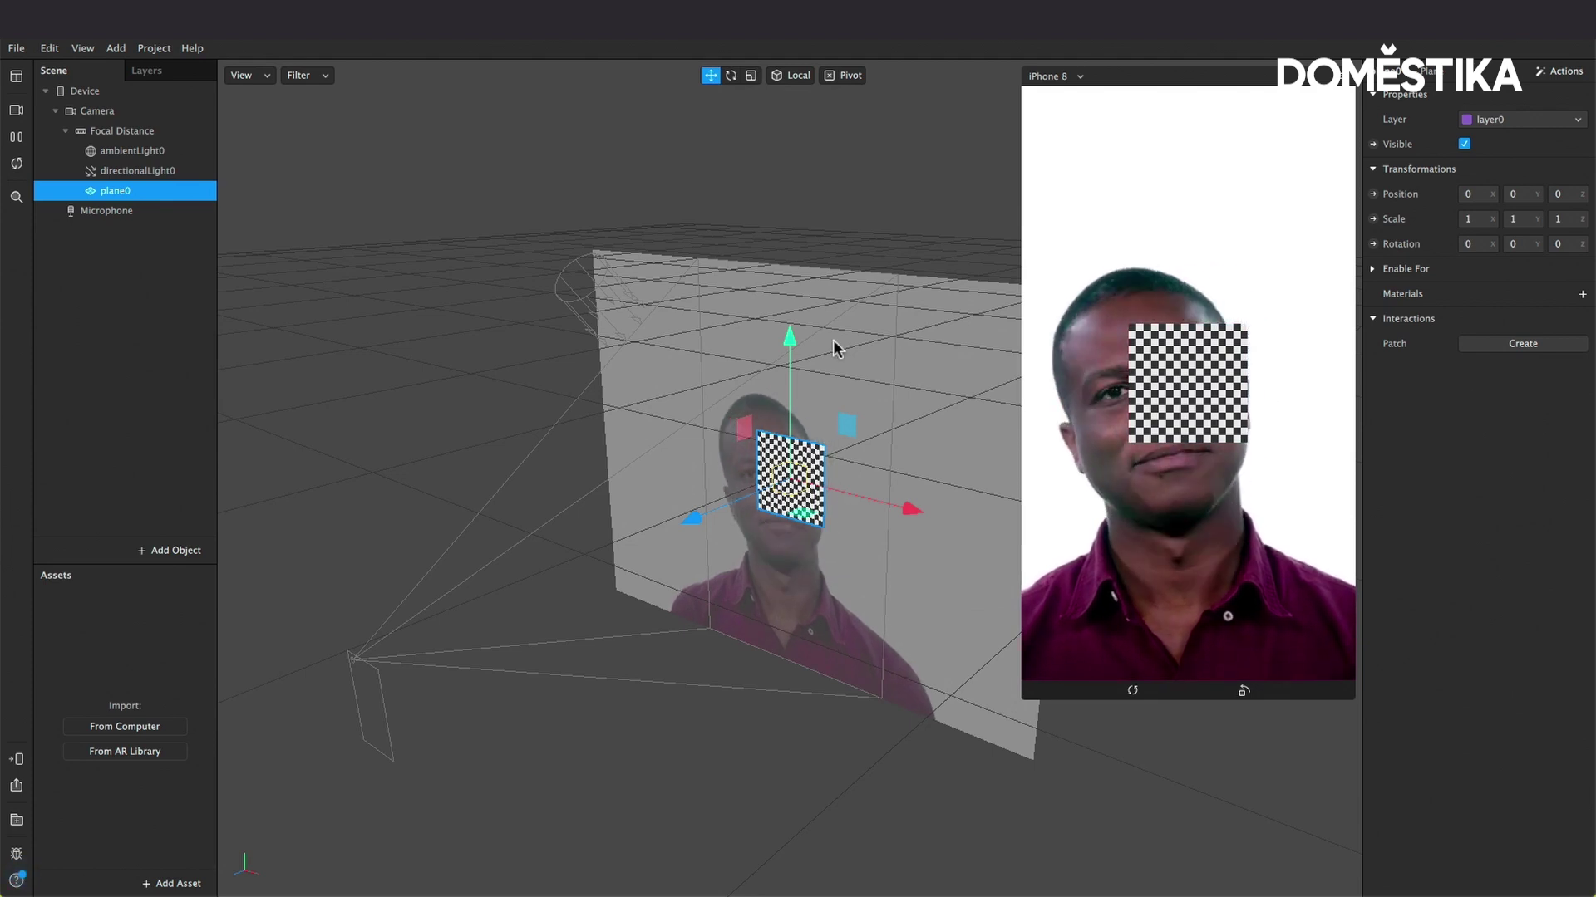
mouse_move(790, 385)
mouse_down()
mouse_move(710, 569)
mouse_move(756, 536)
mouse_move(765, 558)
mouse_move(812, 541)
mouse_move(837, 561)
mouse_up()
click(731, 76)
mouse_move(826, 420)
mouse_down()
mouse_move(816, 524)
mouse_move(671, 533)
mouse_up()
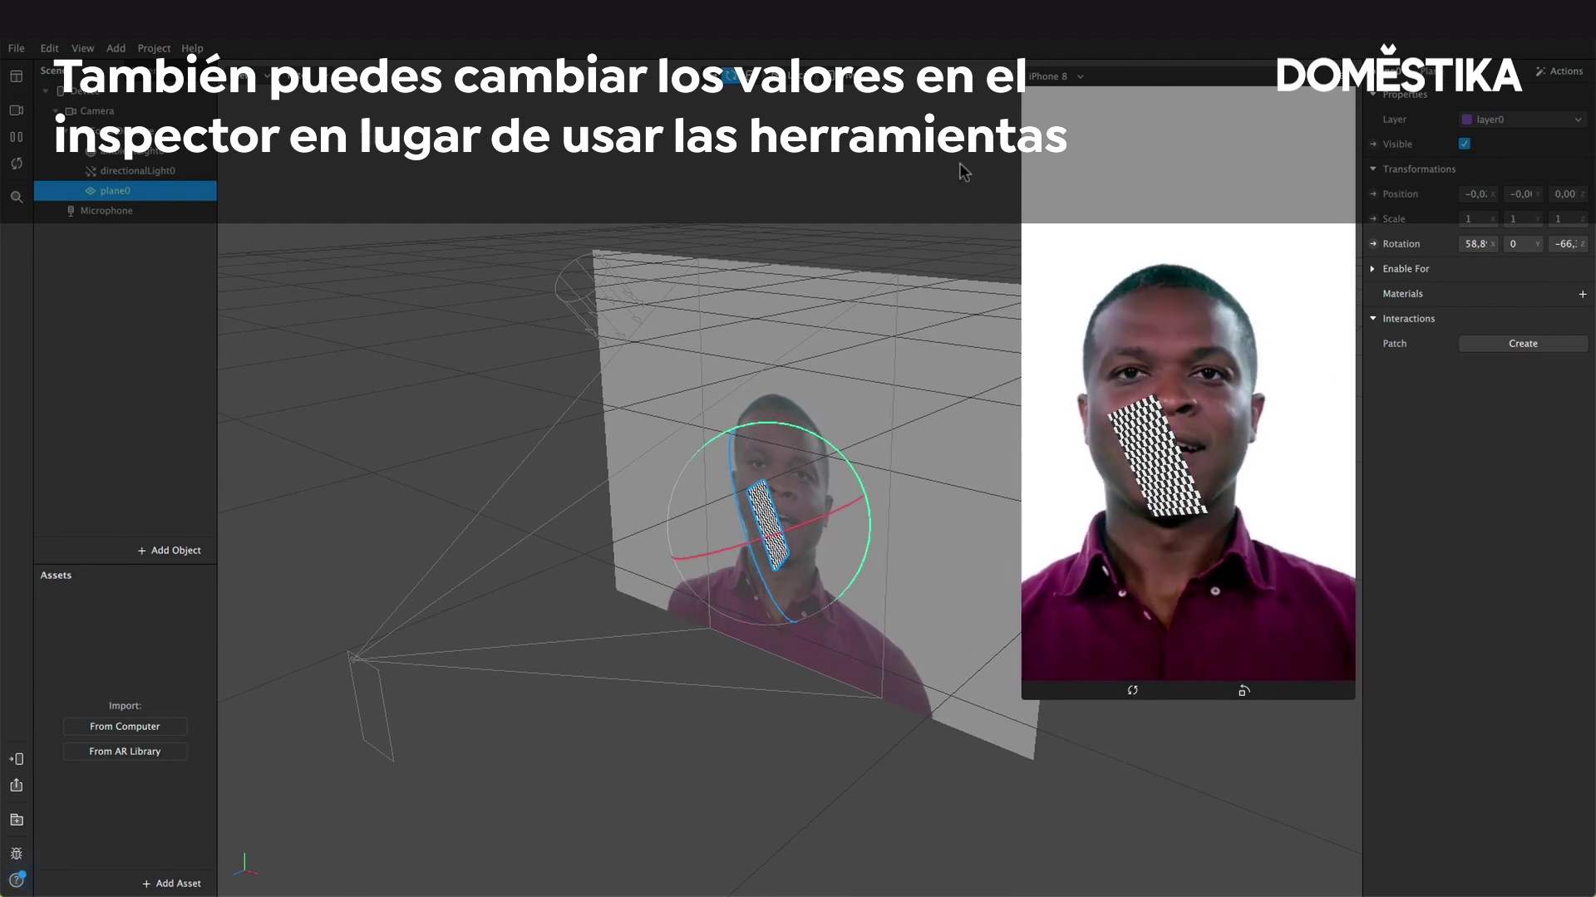
Step: Rotate plane0 toward the camera and stretch it to about 2.56 by 1.46
click(751, 81)
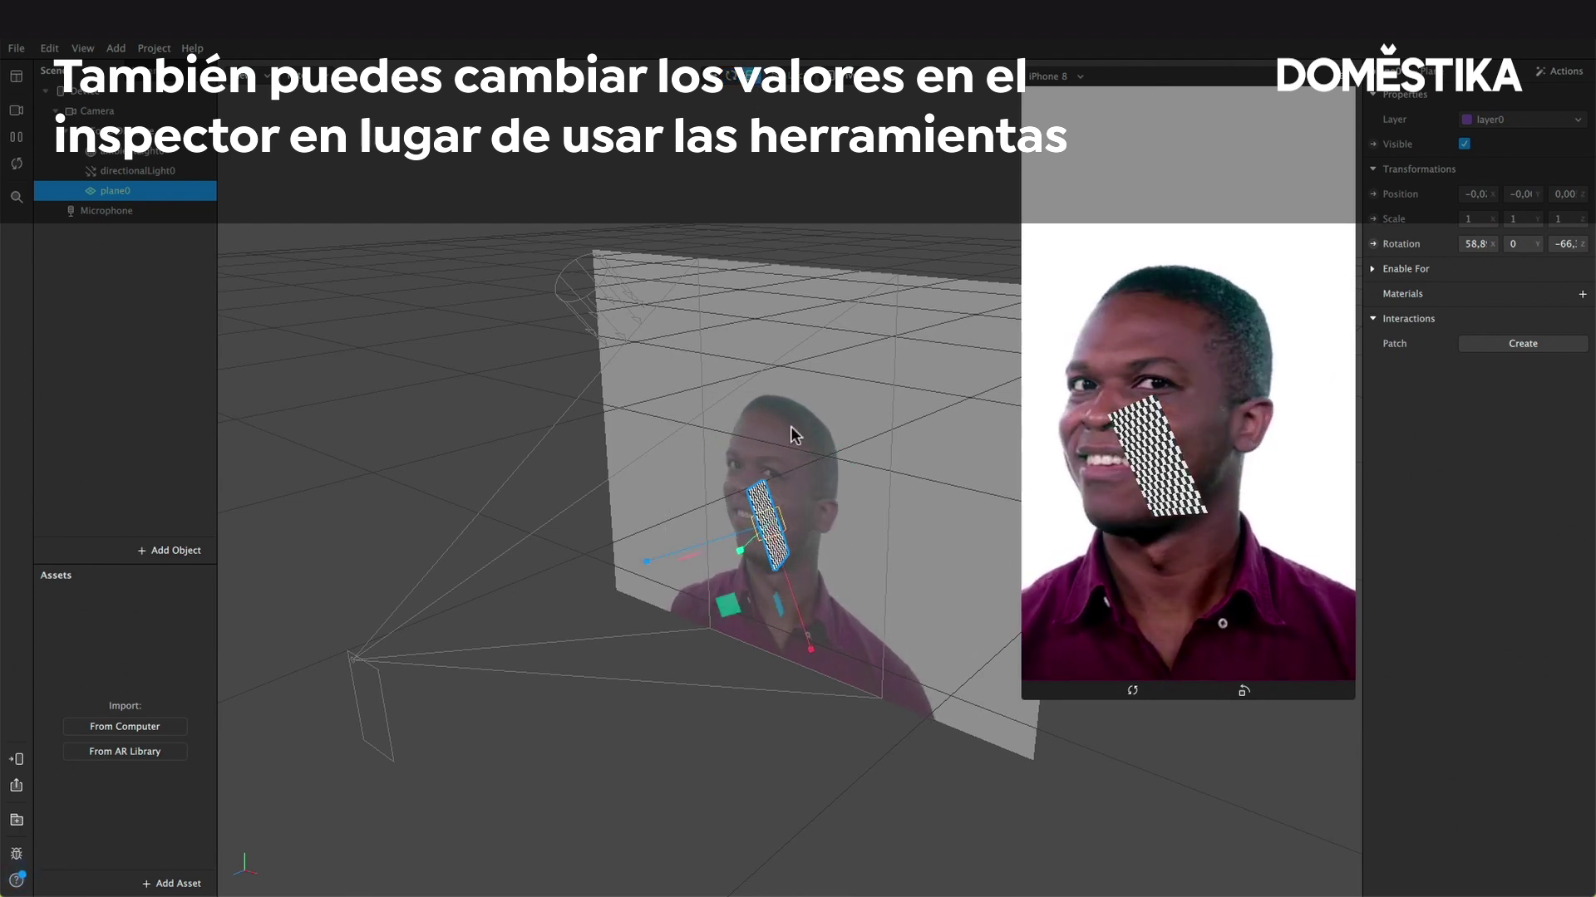
click(731, 76)
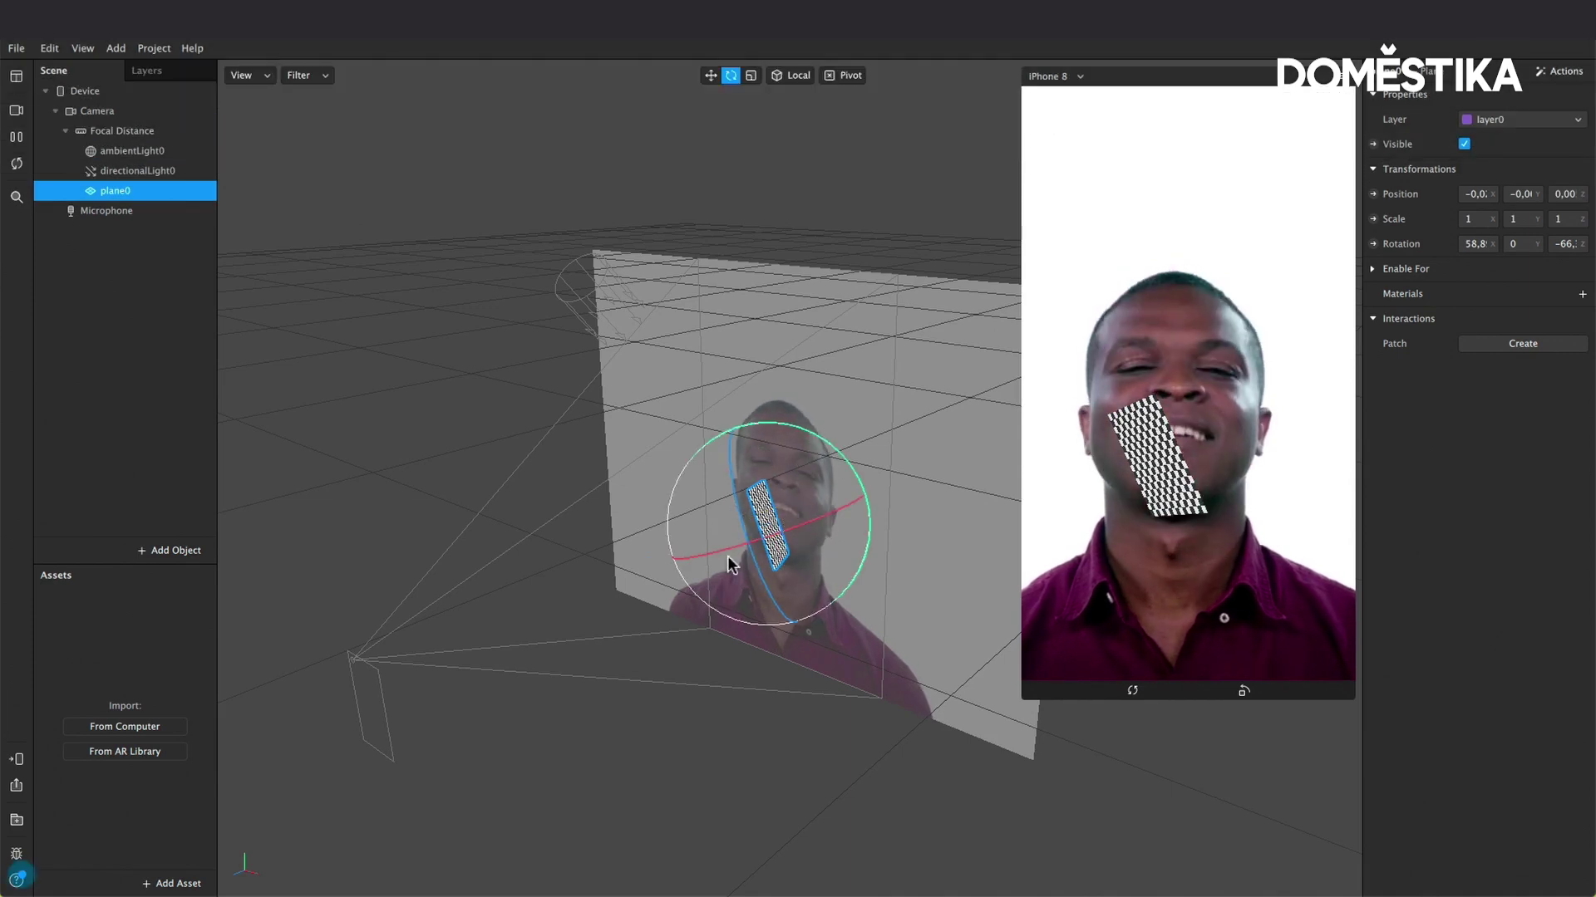
drag(726, 555, 752, 465)
click(751, 76)
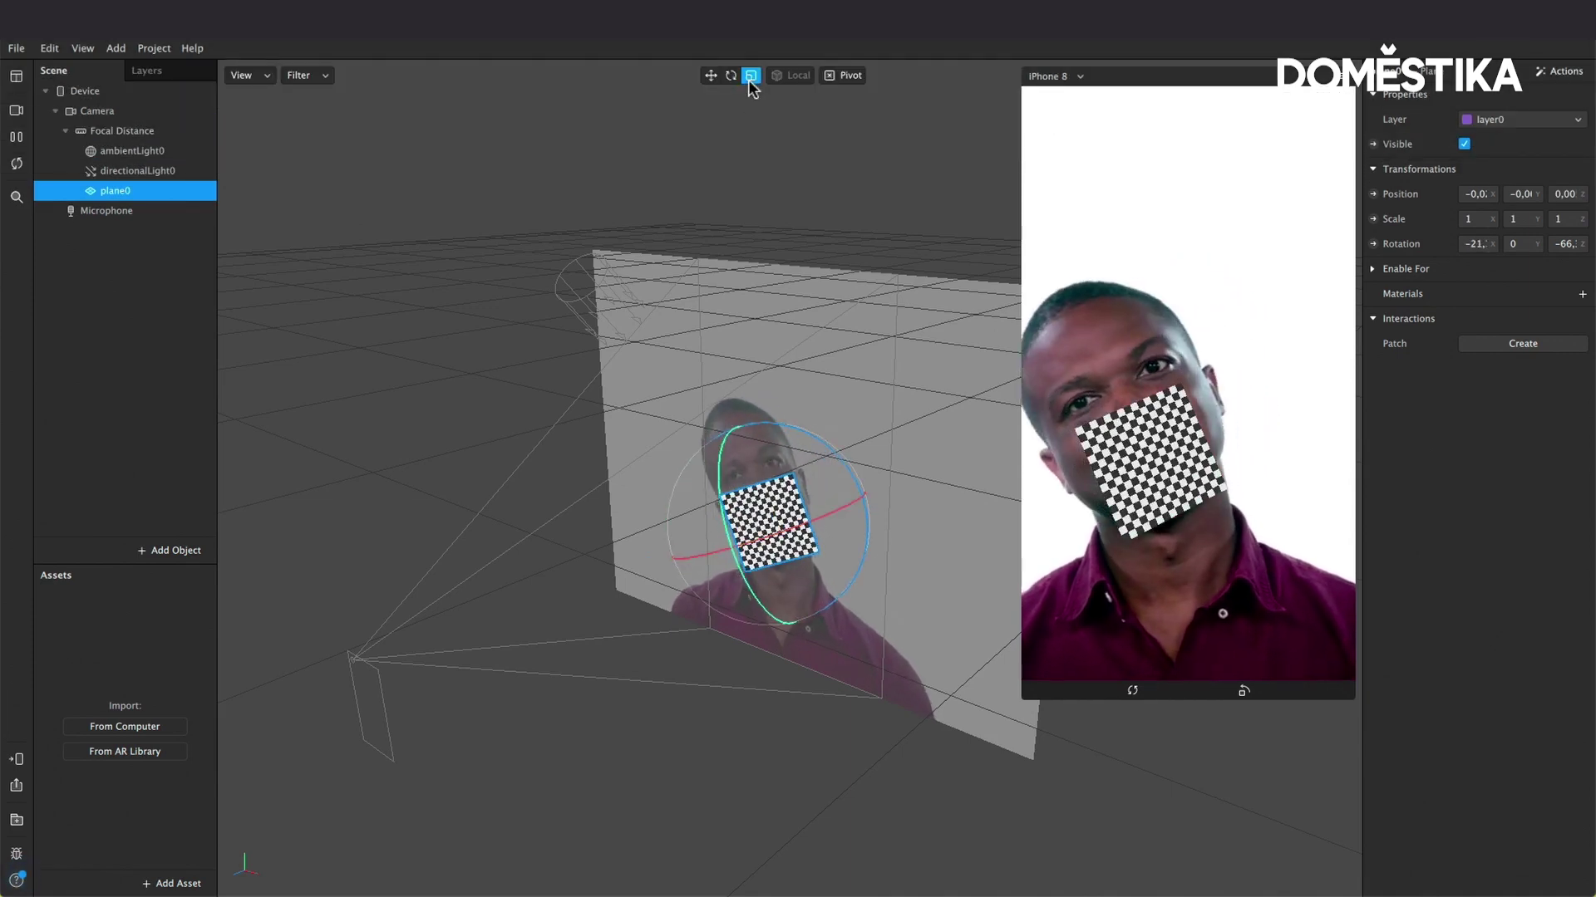
drag(794, 645, 840, 751)
drag(848, 499, 897, 497)
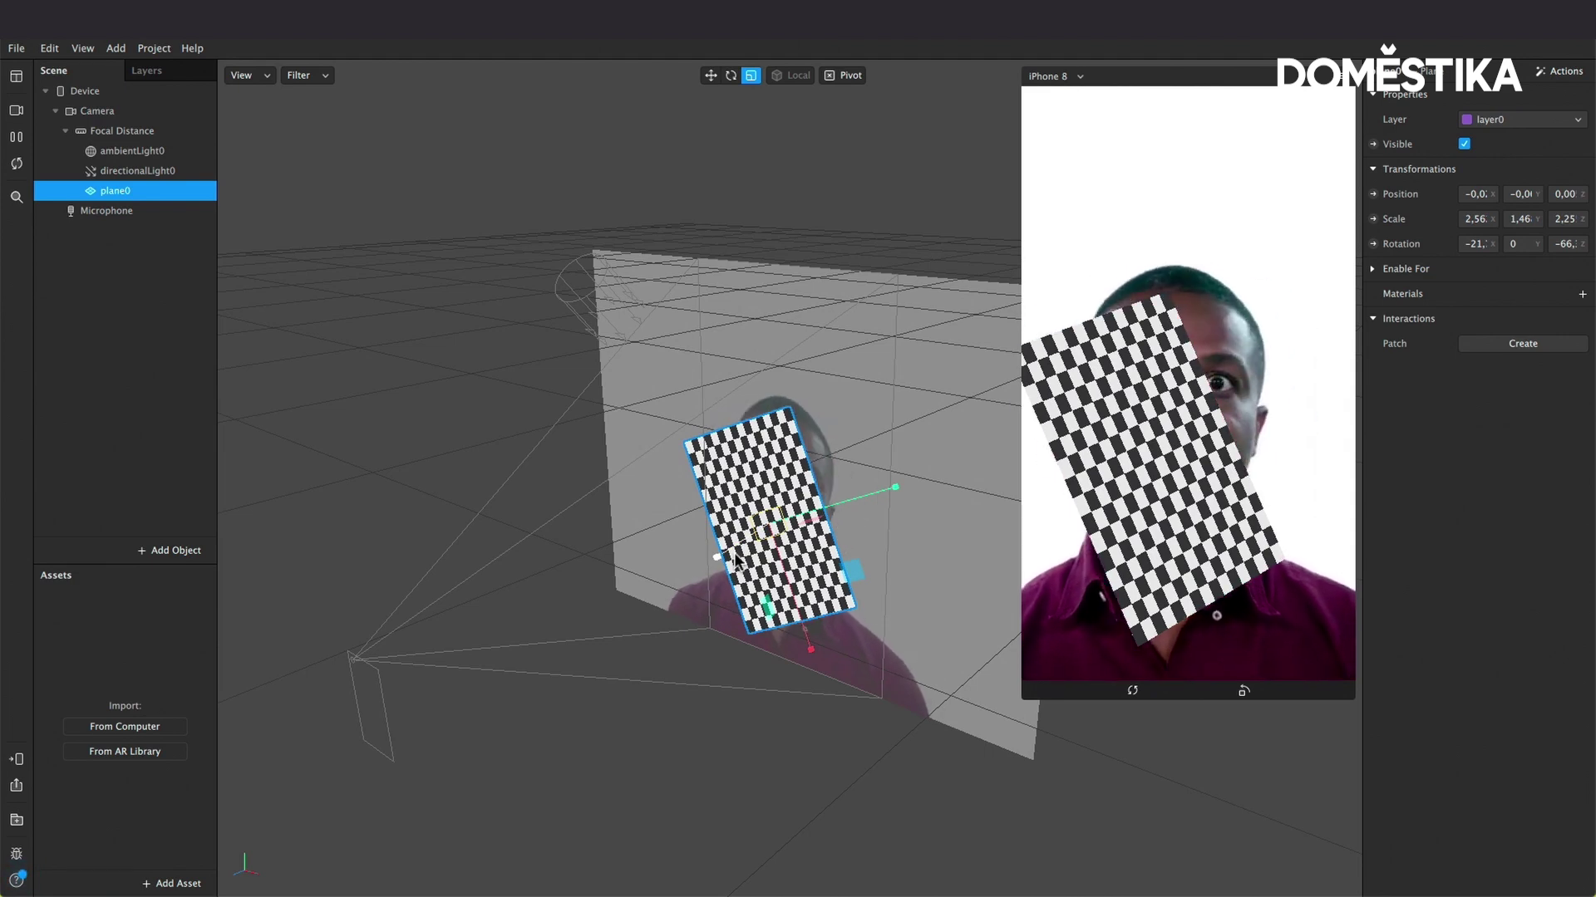
click(176, 283)
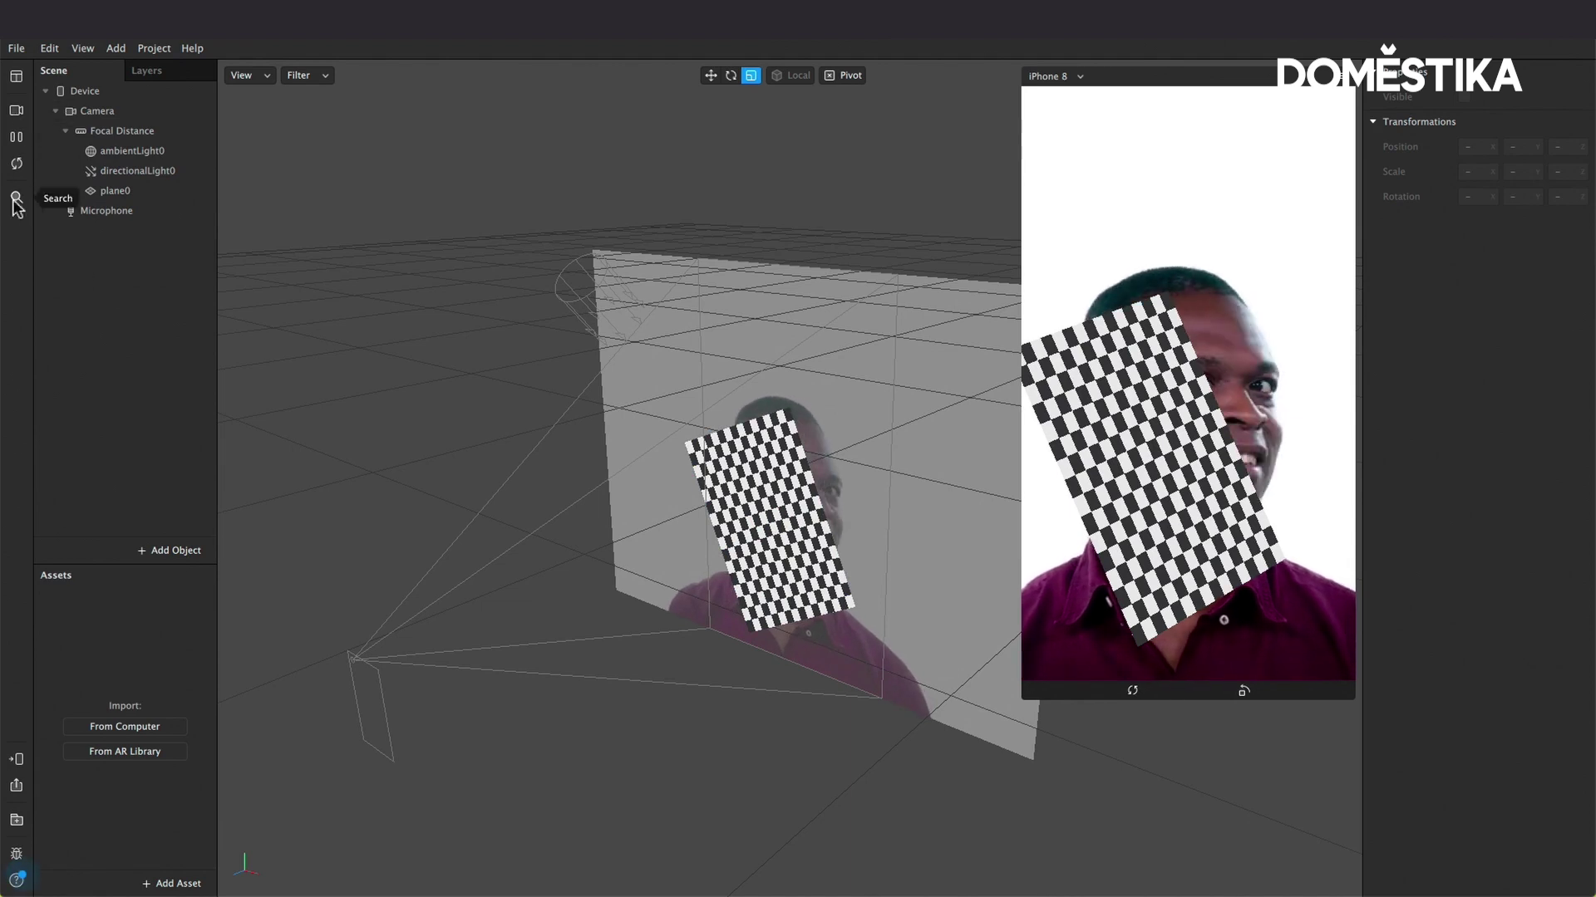
click(17, 84)
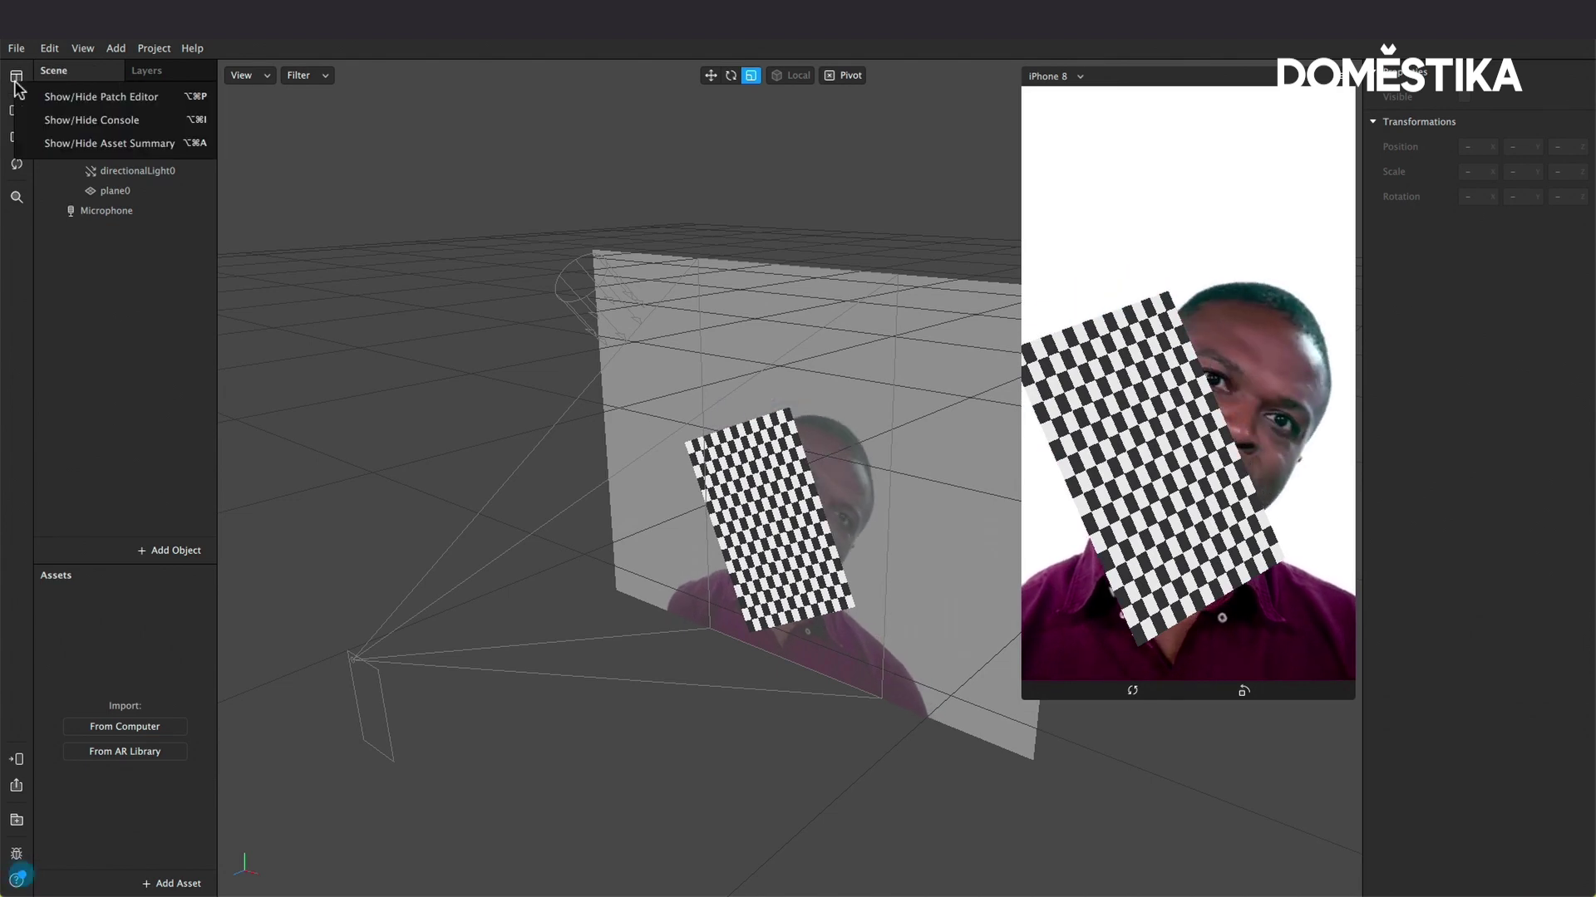
click(92, 98)
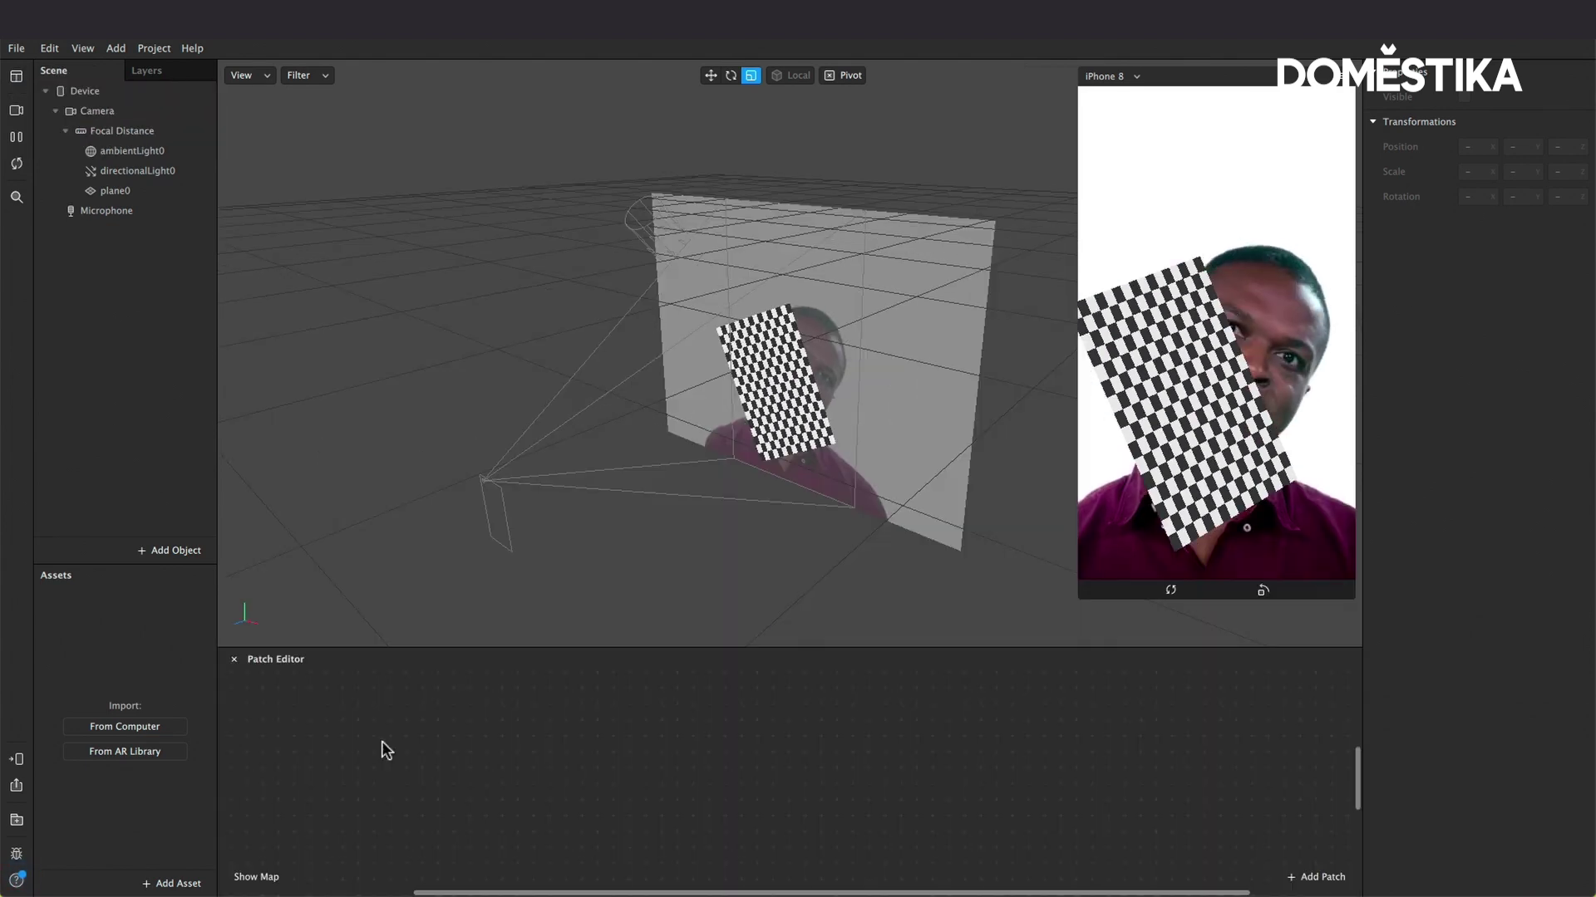
click(16, 77)
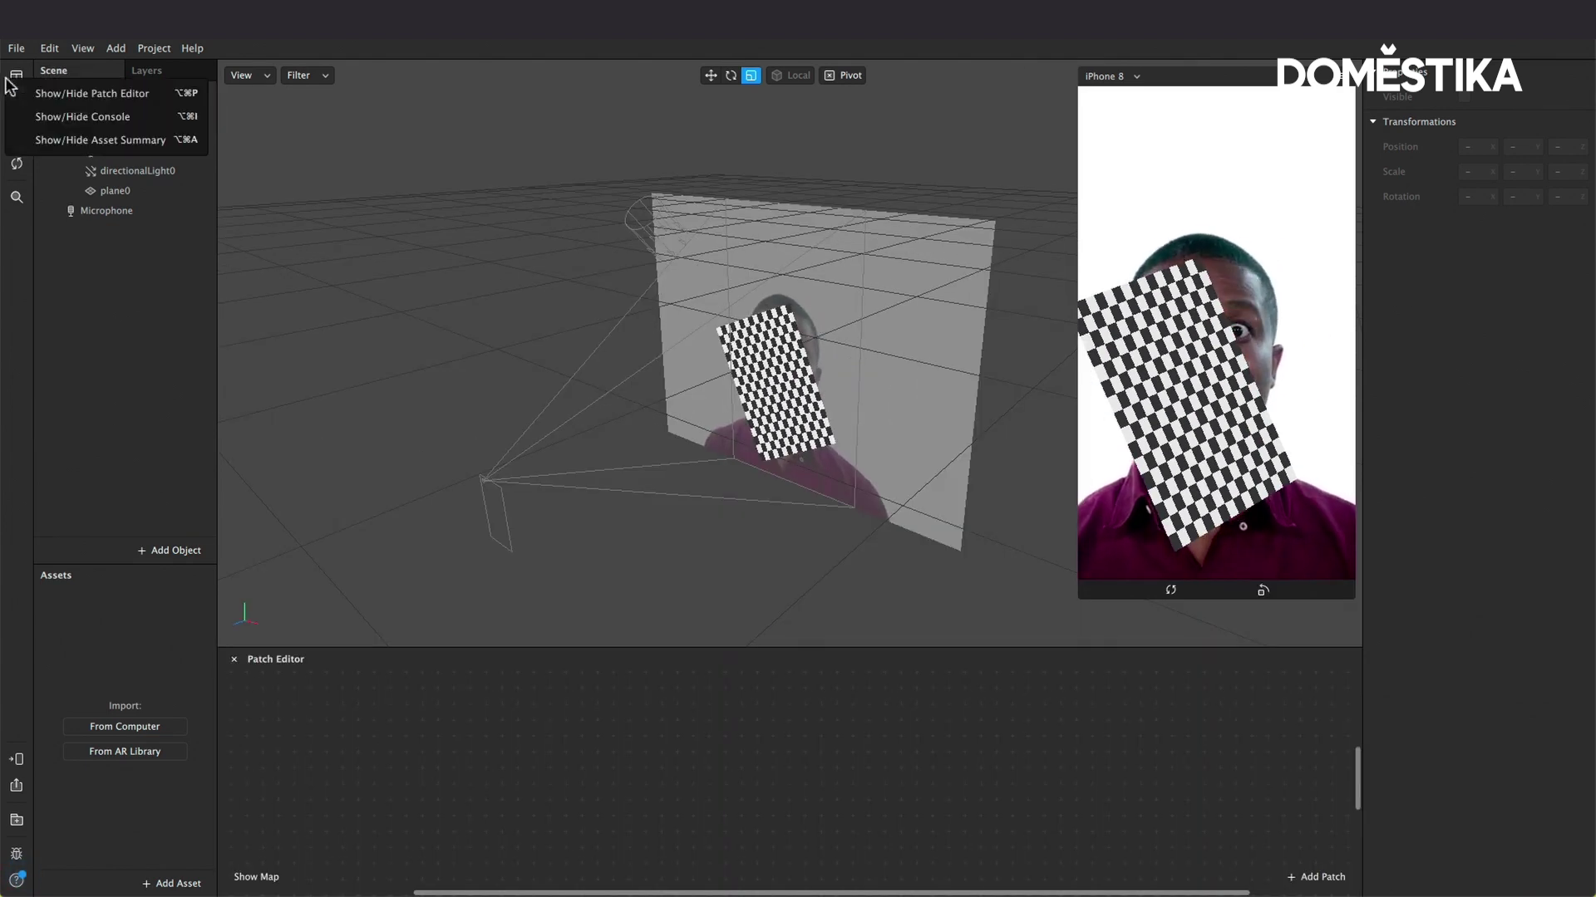
click(87, 114)
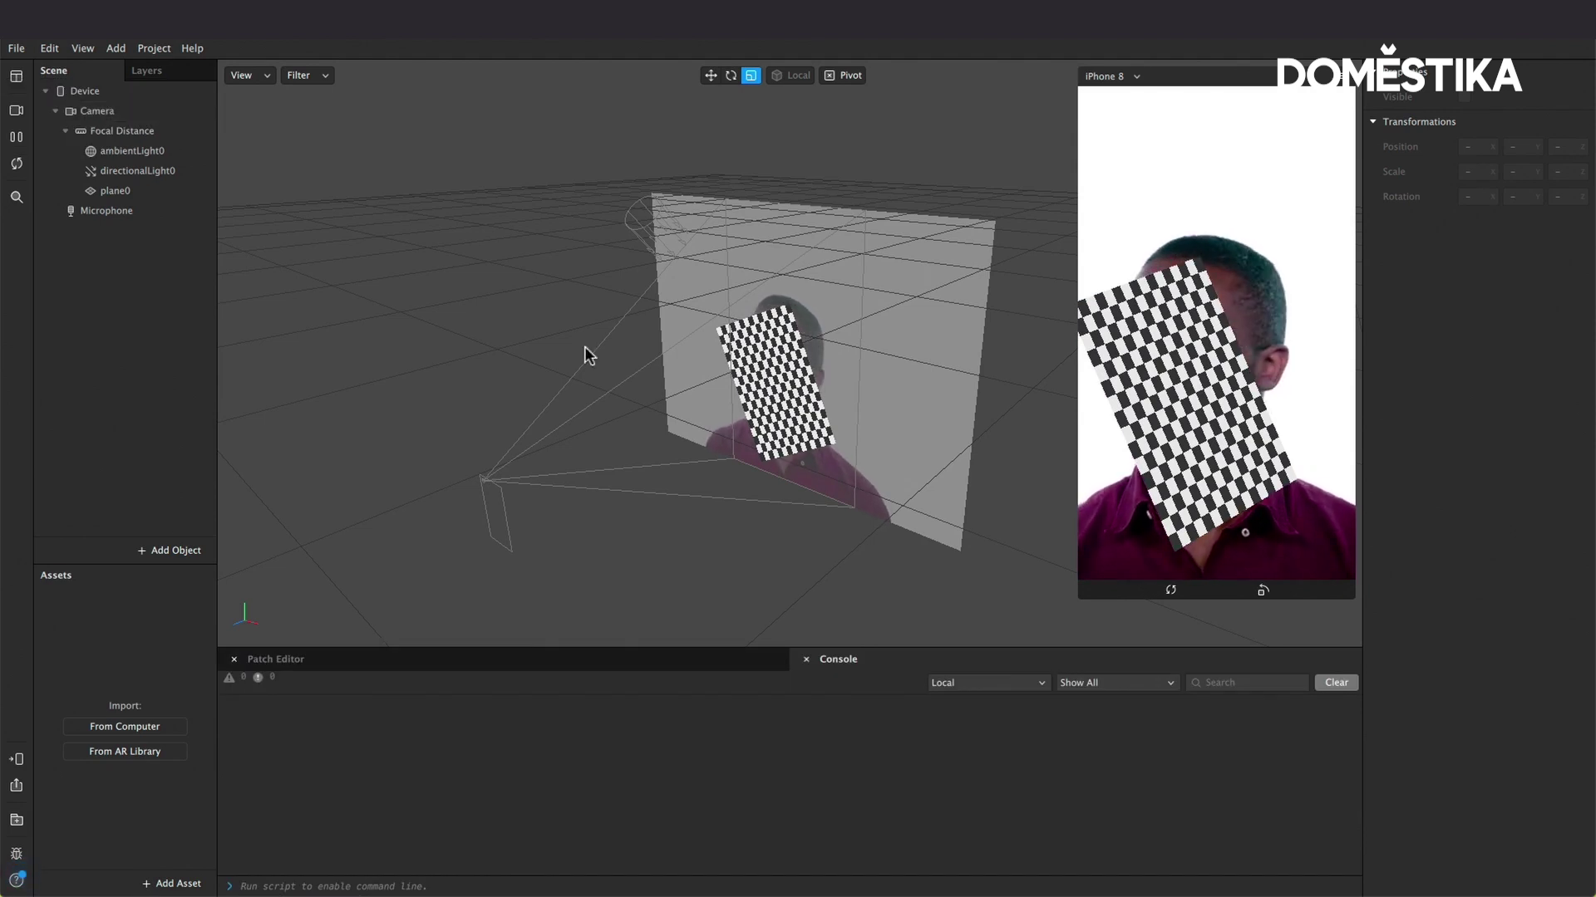
click(16, 76)
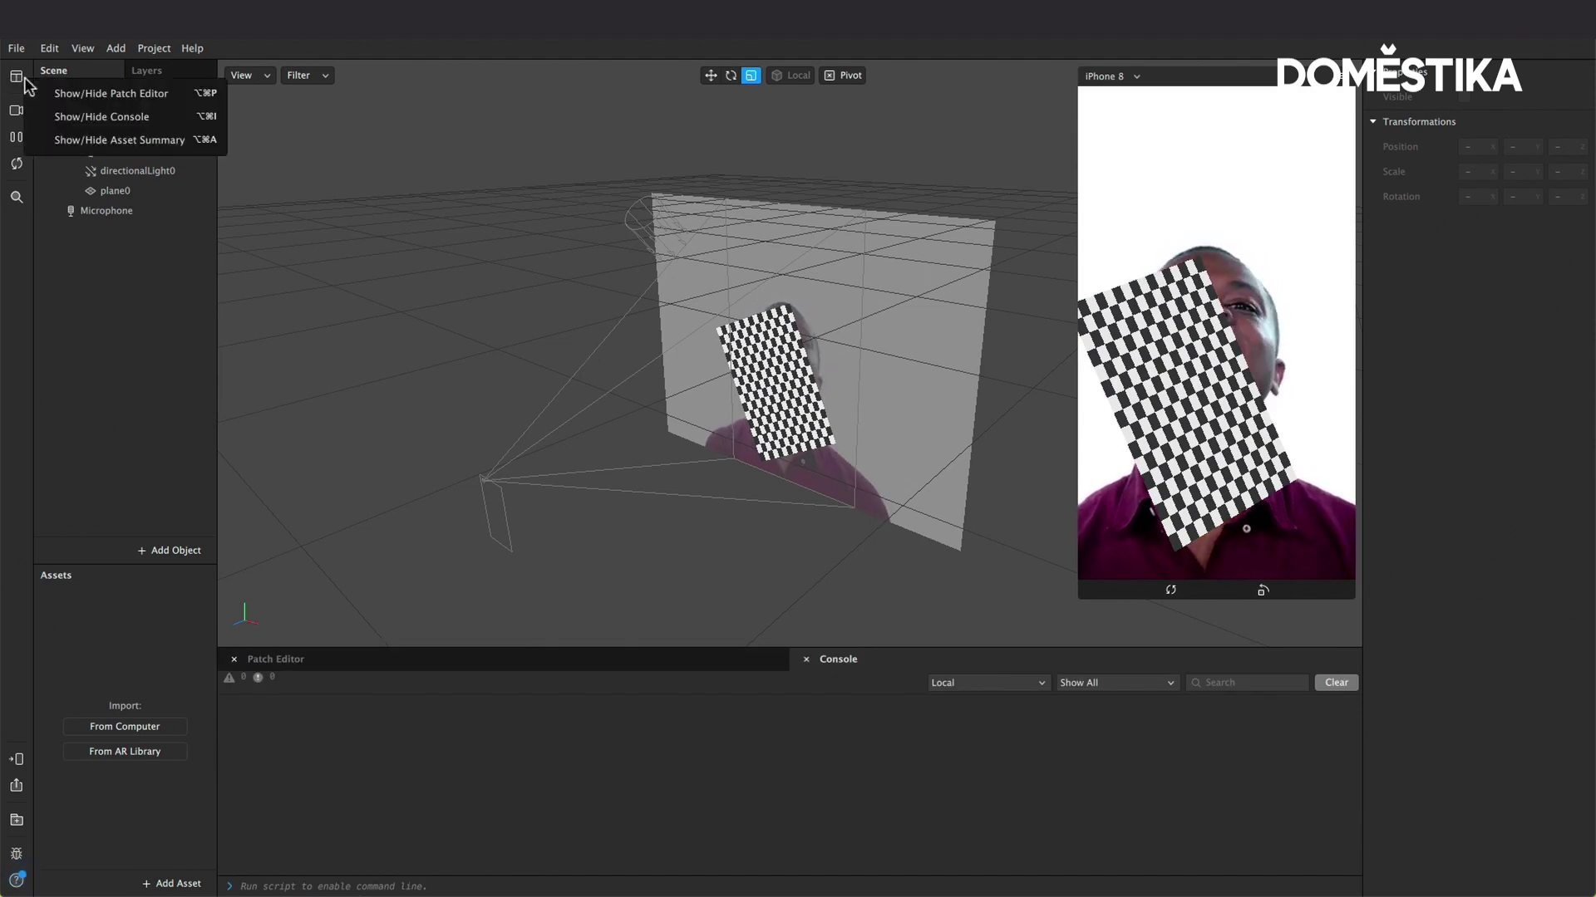
click(88, 132)
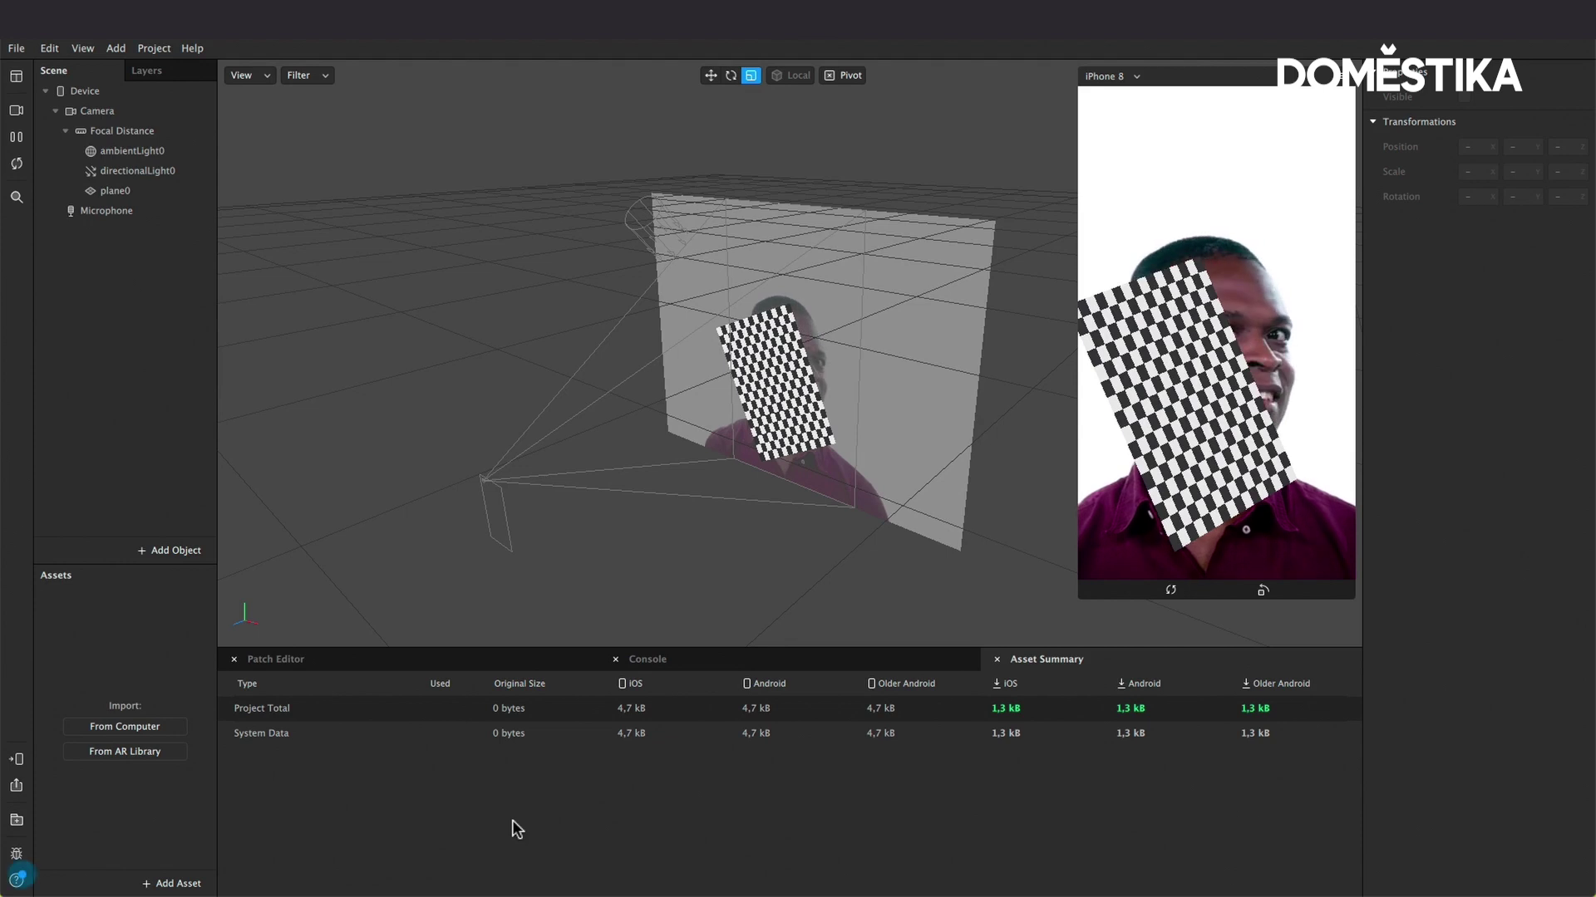
click(236, 660)
click(236, 660)
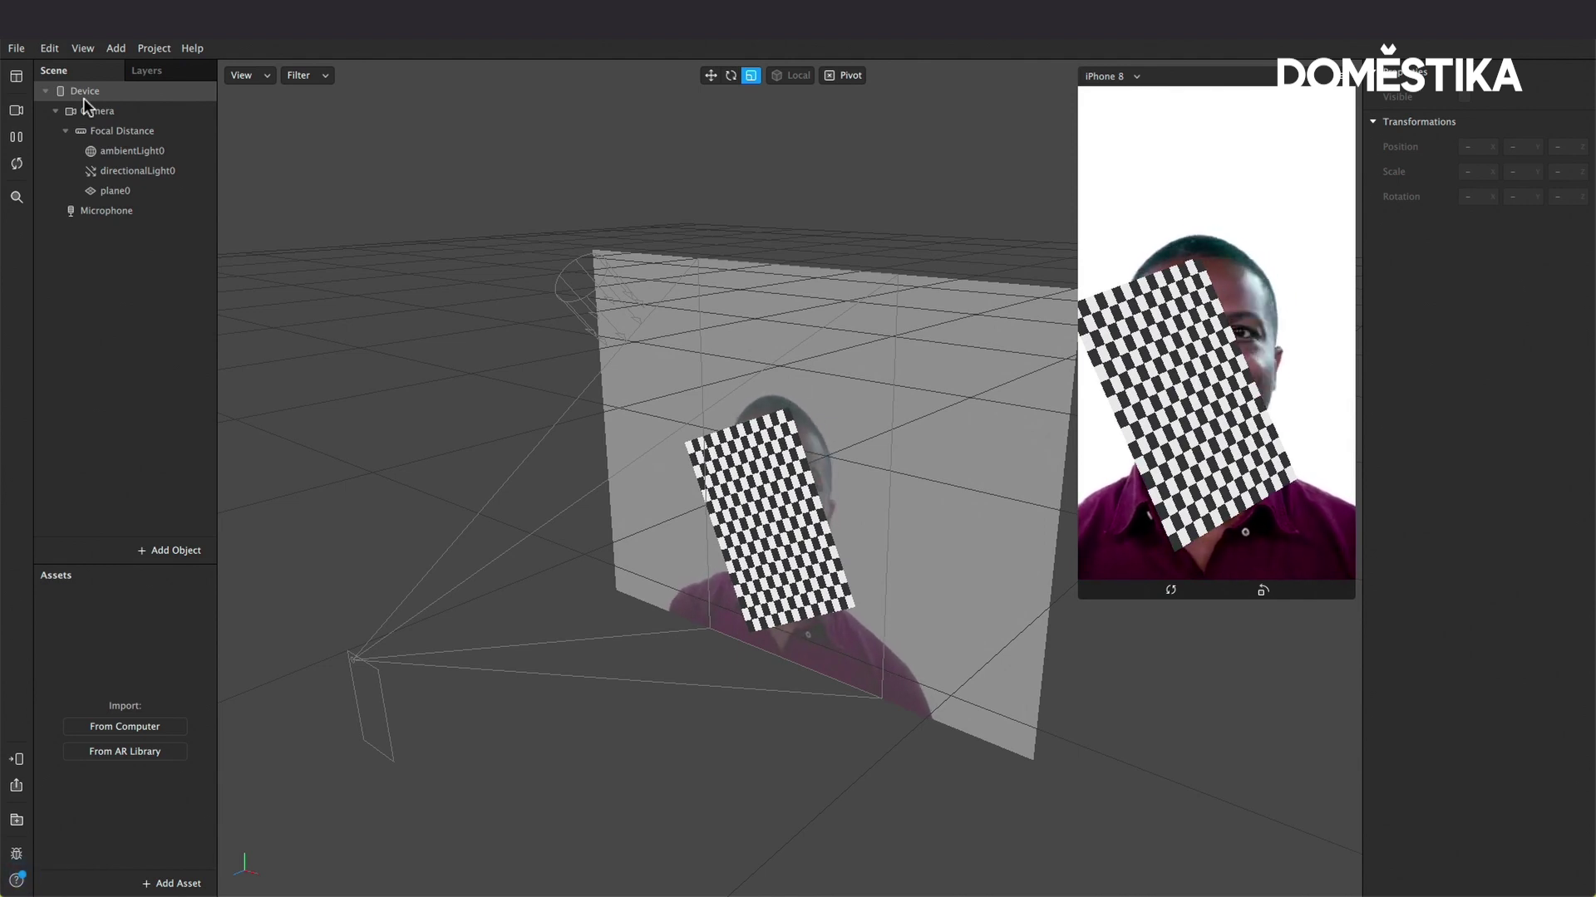
Step: Select Device, Camera and Focal Distance in the scene, then bring up the Add Object list
click(83, 97)
click(88, 111)
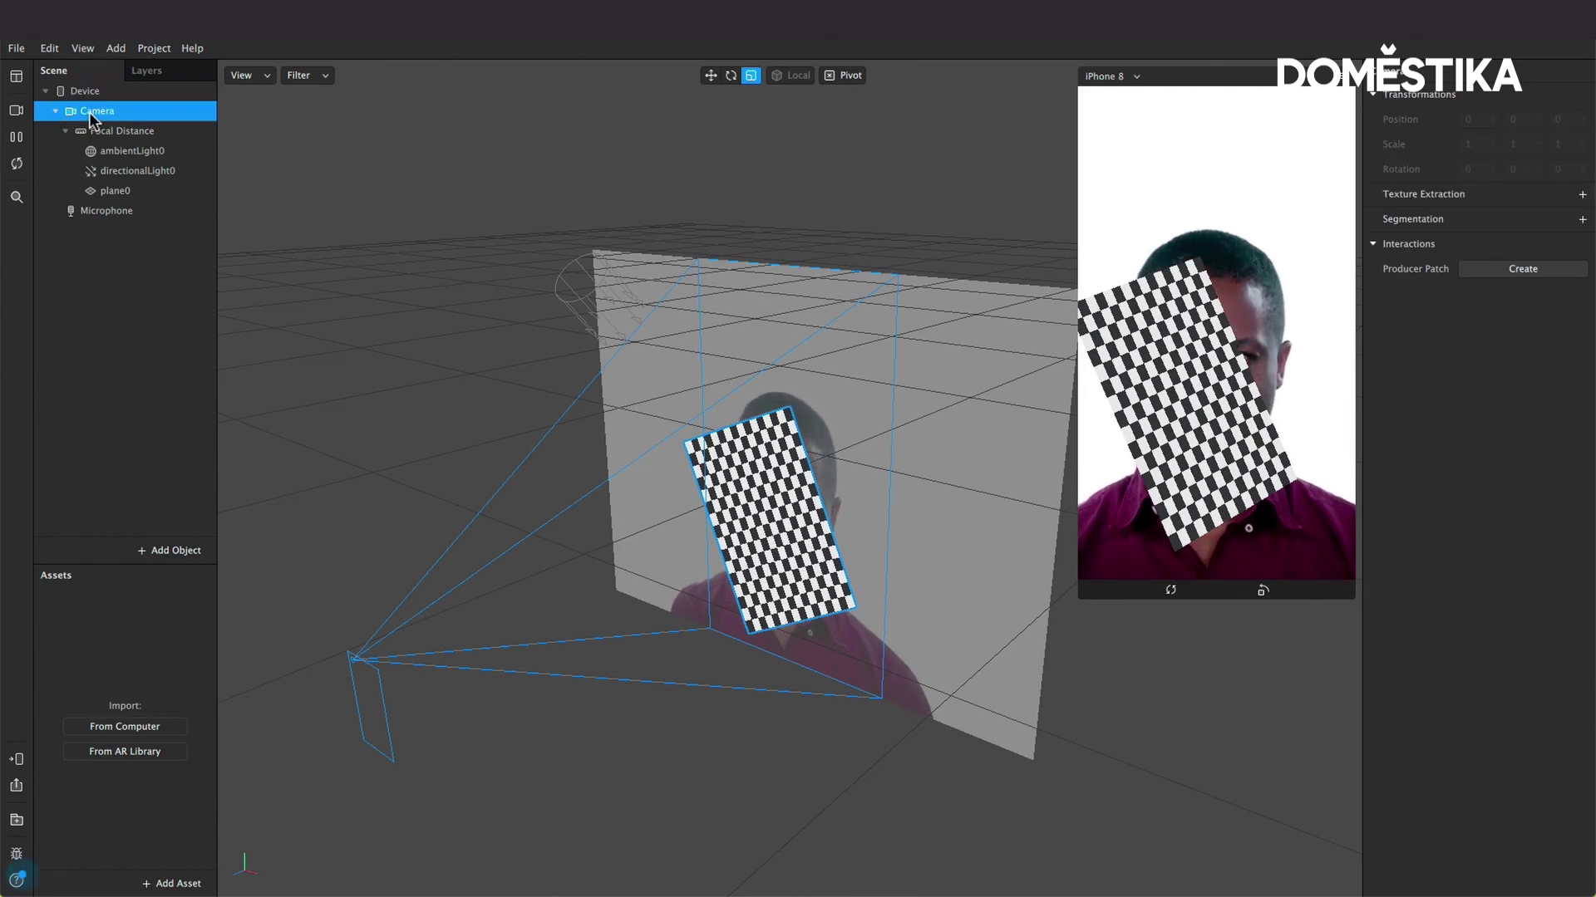
click(102, 131)
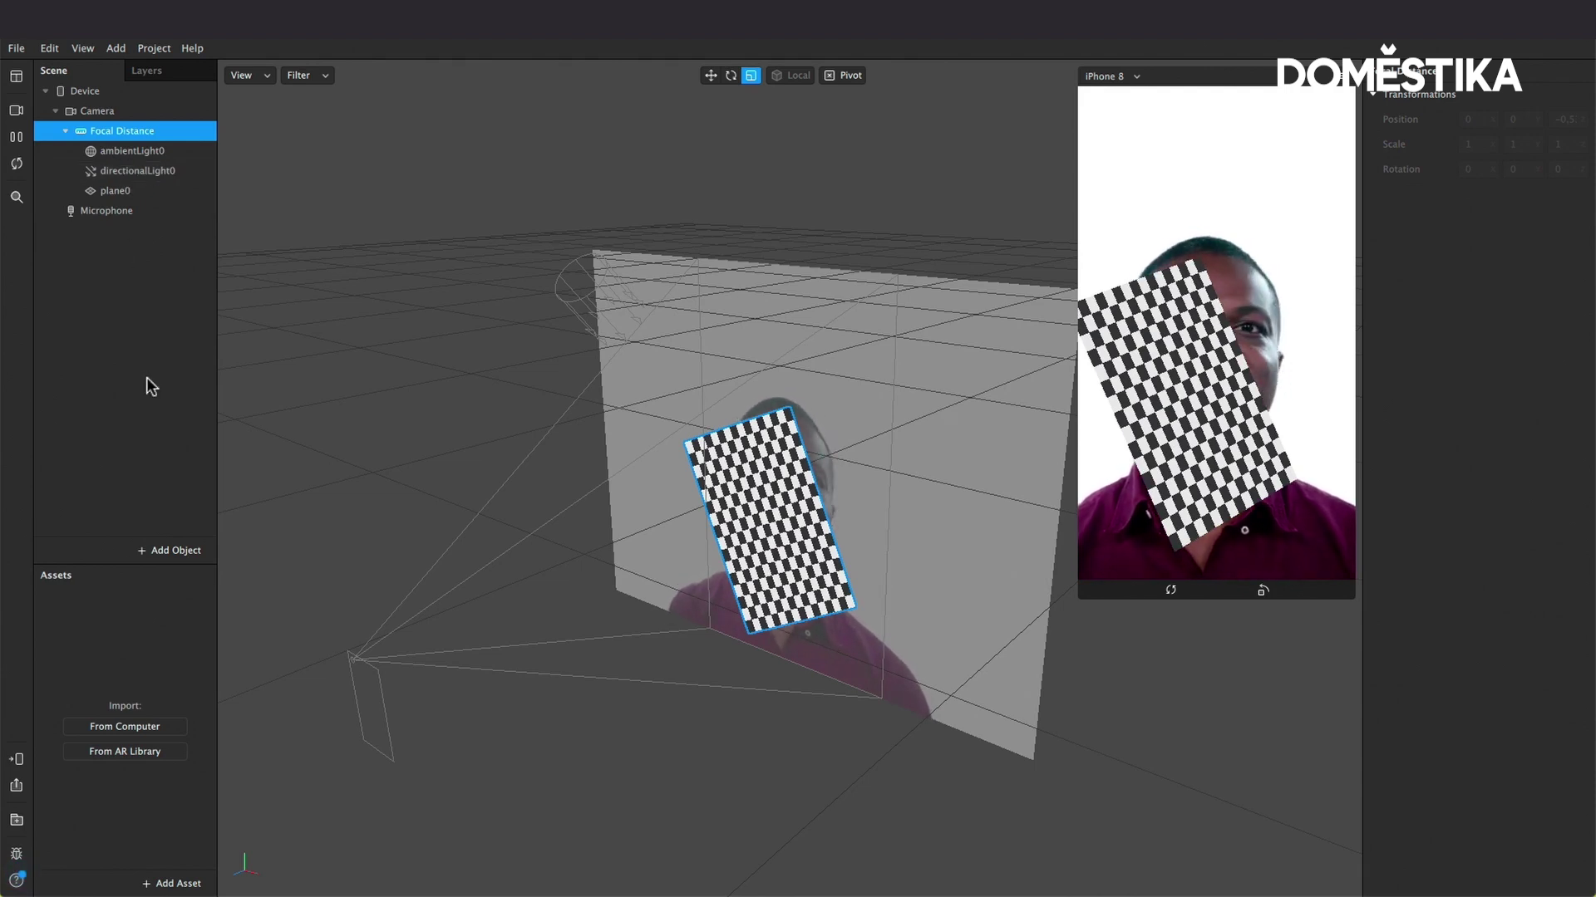
click(173, 552)
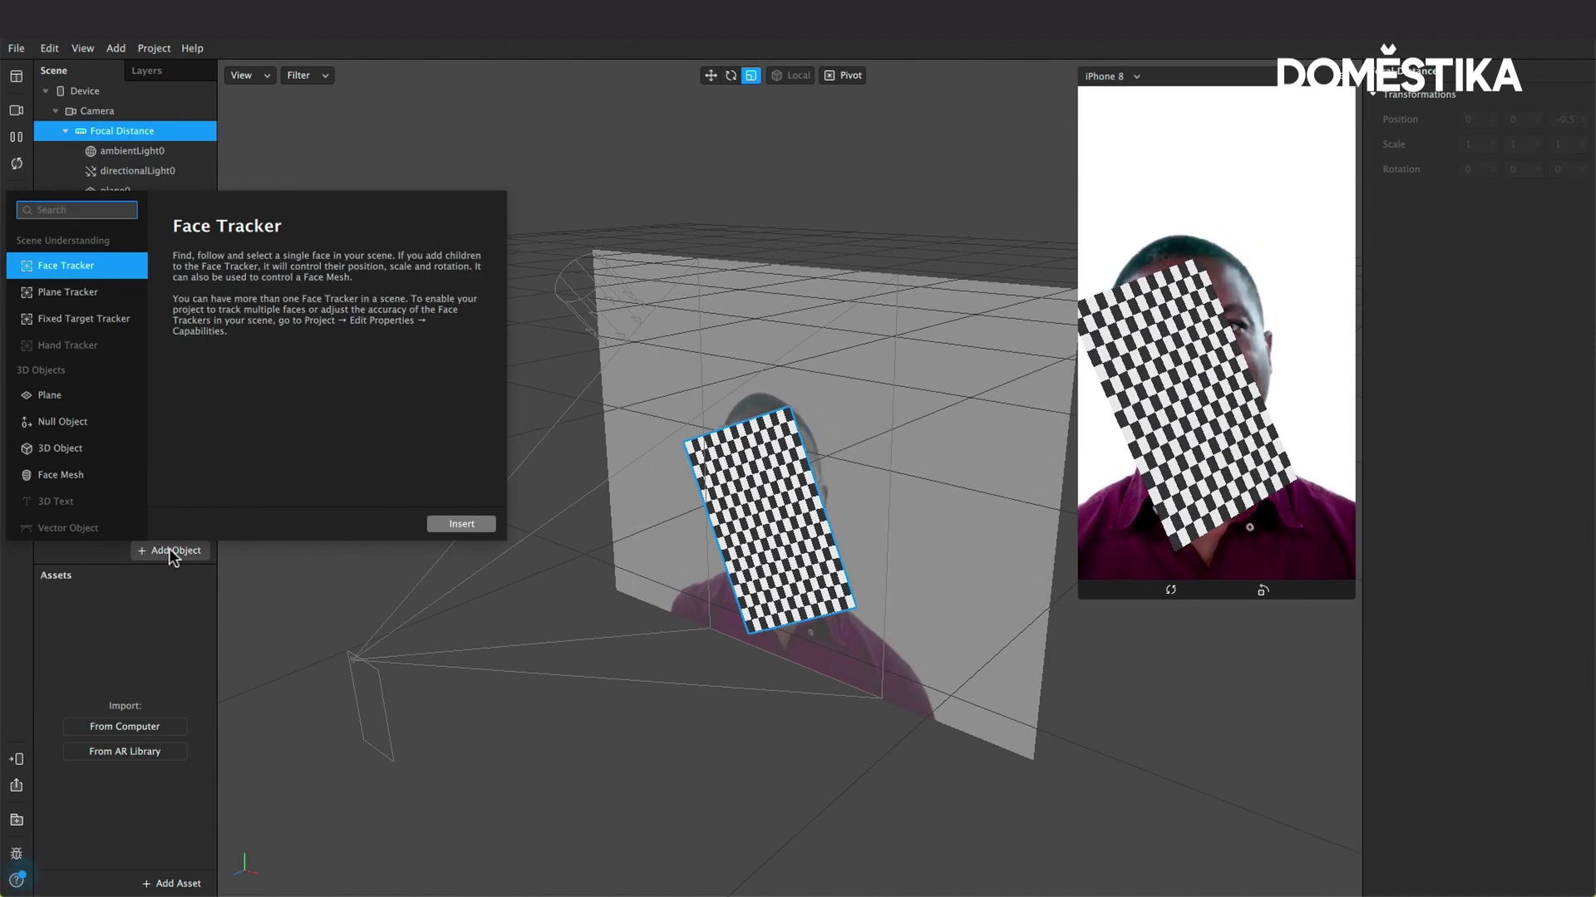
Step: Scroll the Add Object list to review Face Tracker, Face Mesh and Canvas
scroll(105, 450, down, 1)
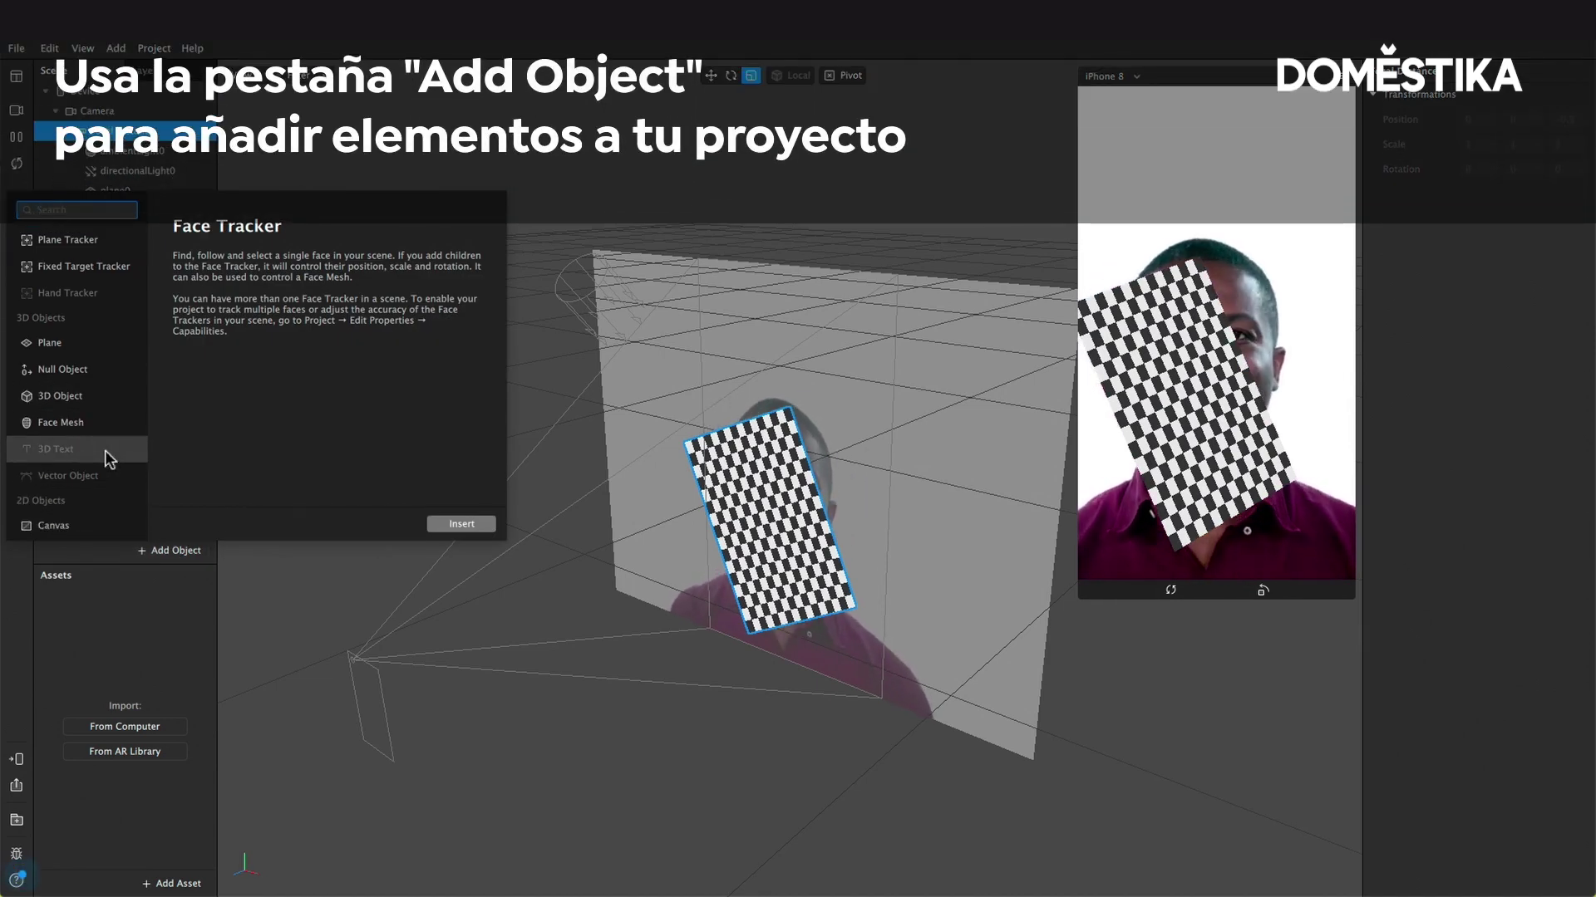
scroll(105, 450, down, 1)
scroll(105, 450, up, 1)
scroll(105, 450, up, 1)
scroll(104, 450, up, 1)
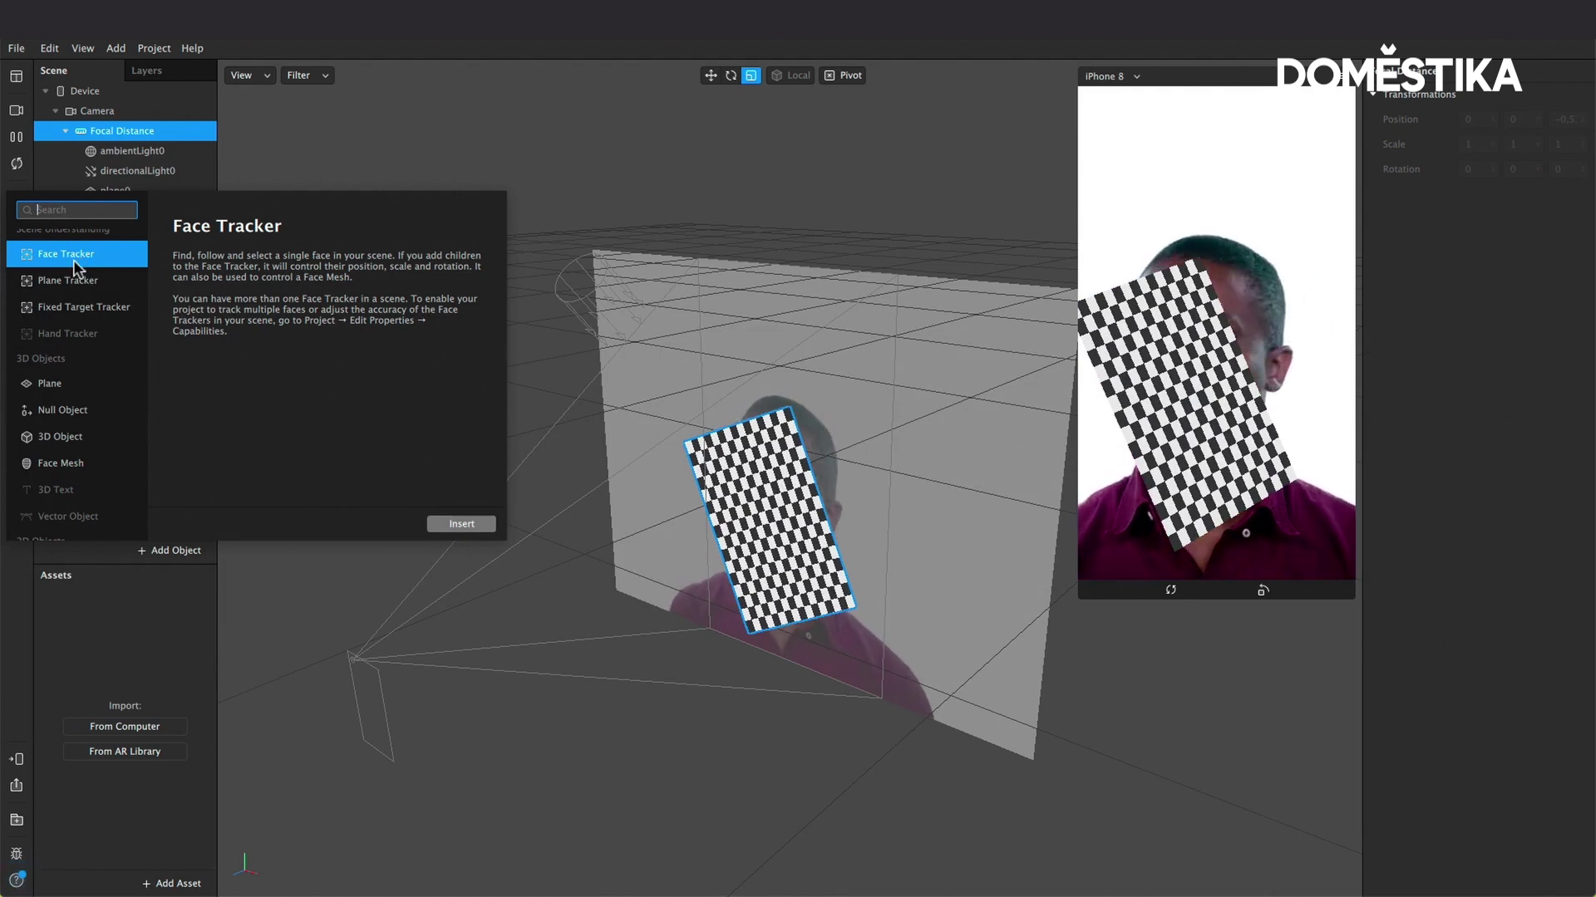
scroll(79, 332, down, 1)
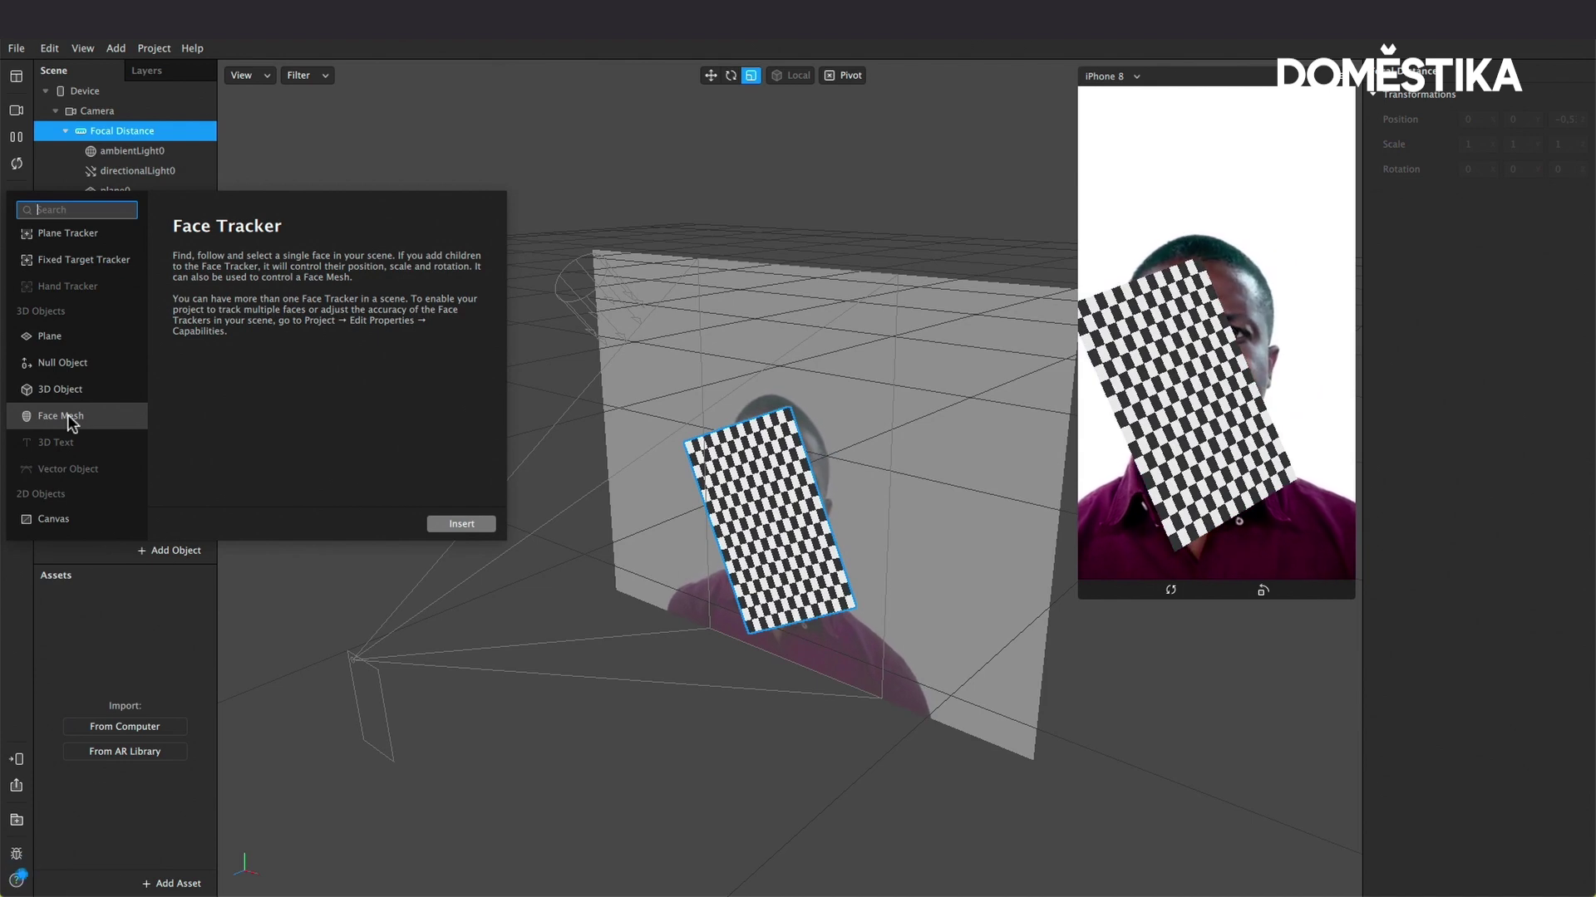
Step: Add a Face Tracker, faceTracker0, to the scene
click(69, 168)
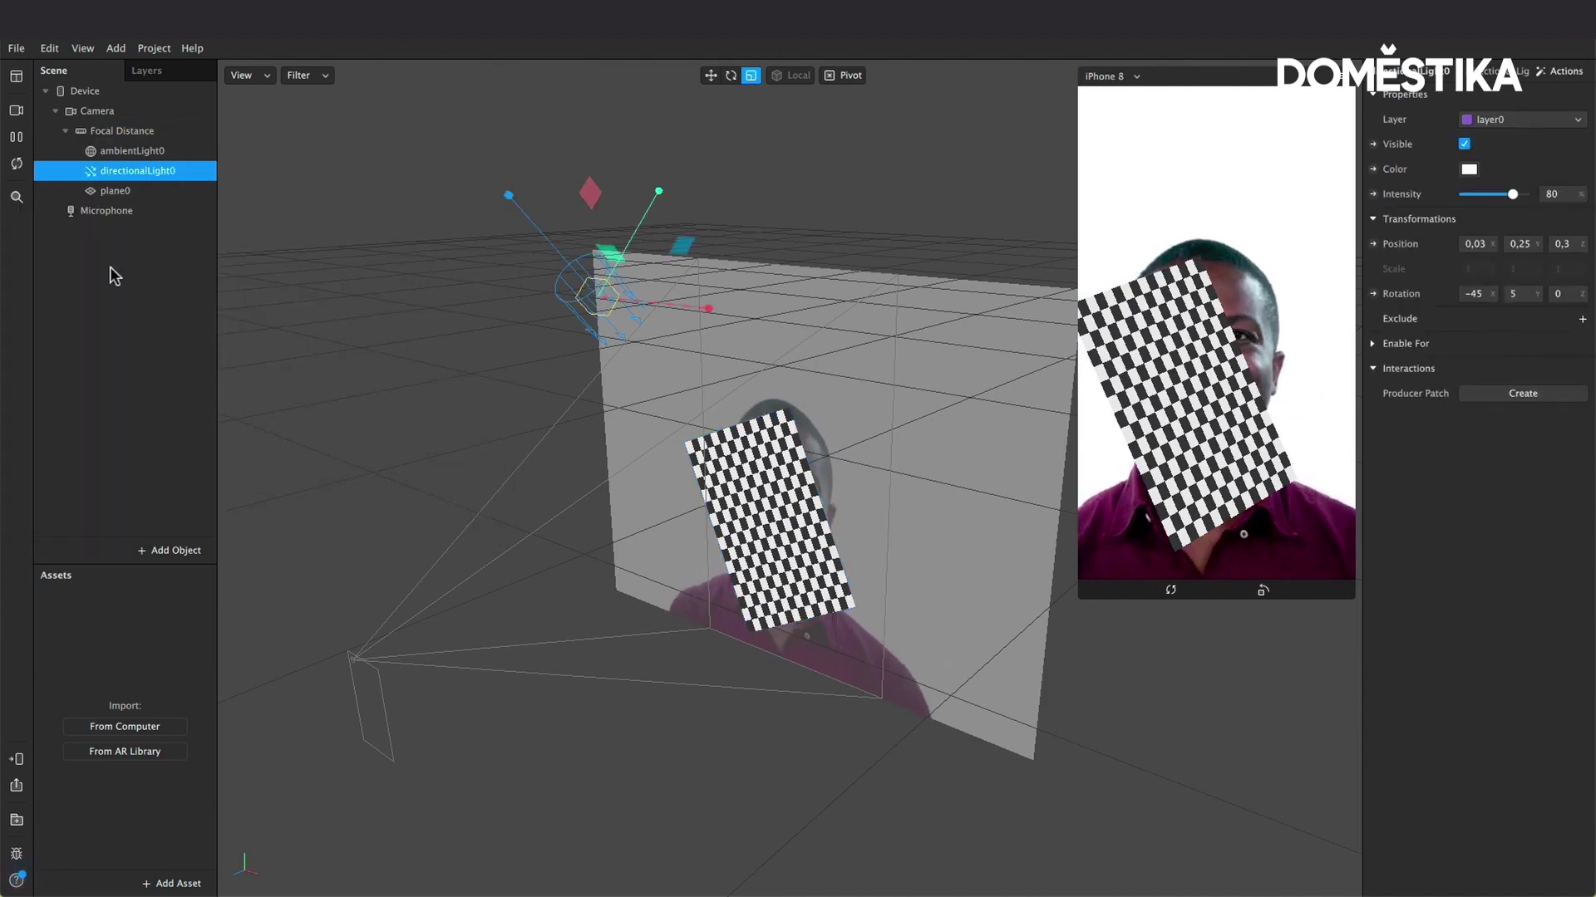
right_click(109, 268)
mouse_move(175, 283)
click(353, 283)
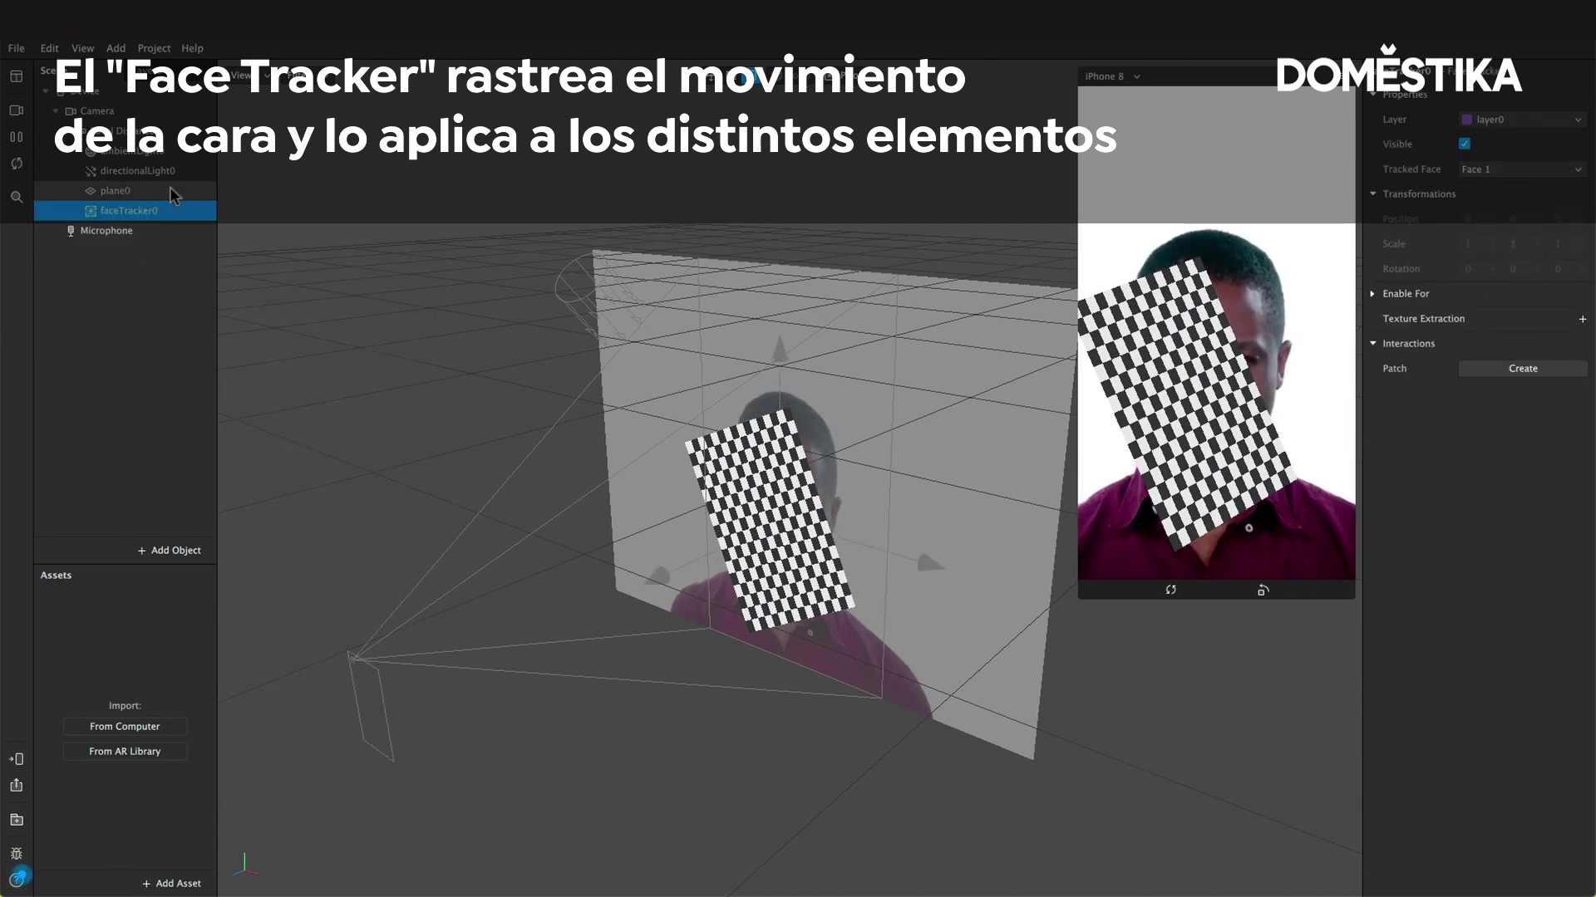
Step: Delete plane0 and add a Face Mesh inside faceTracker0
click(115, 192)
key(Delete)
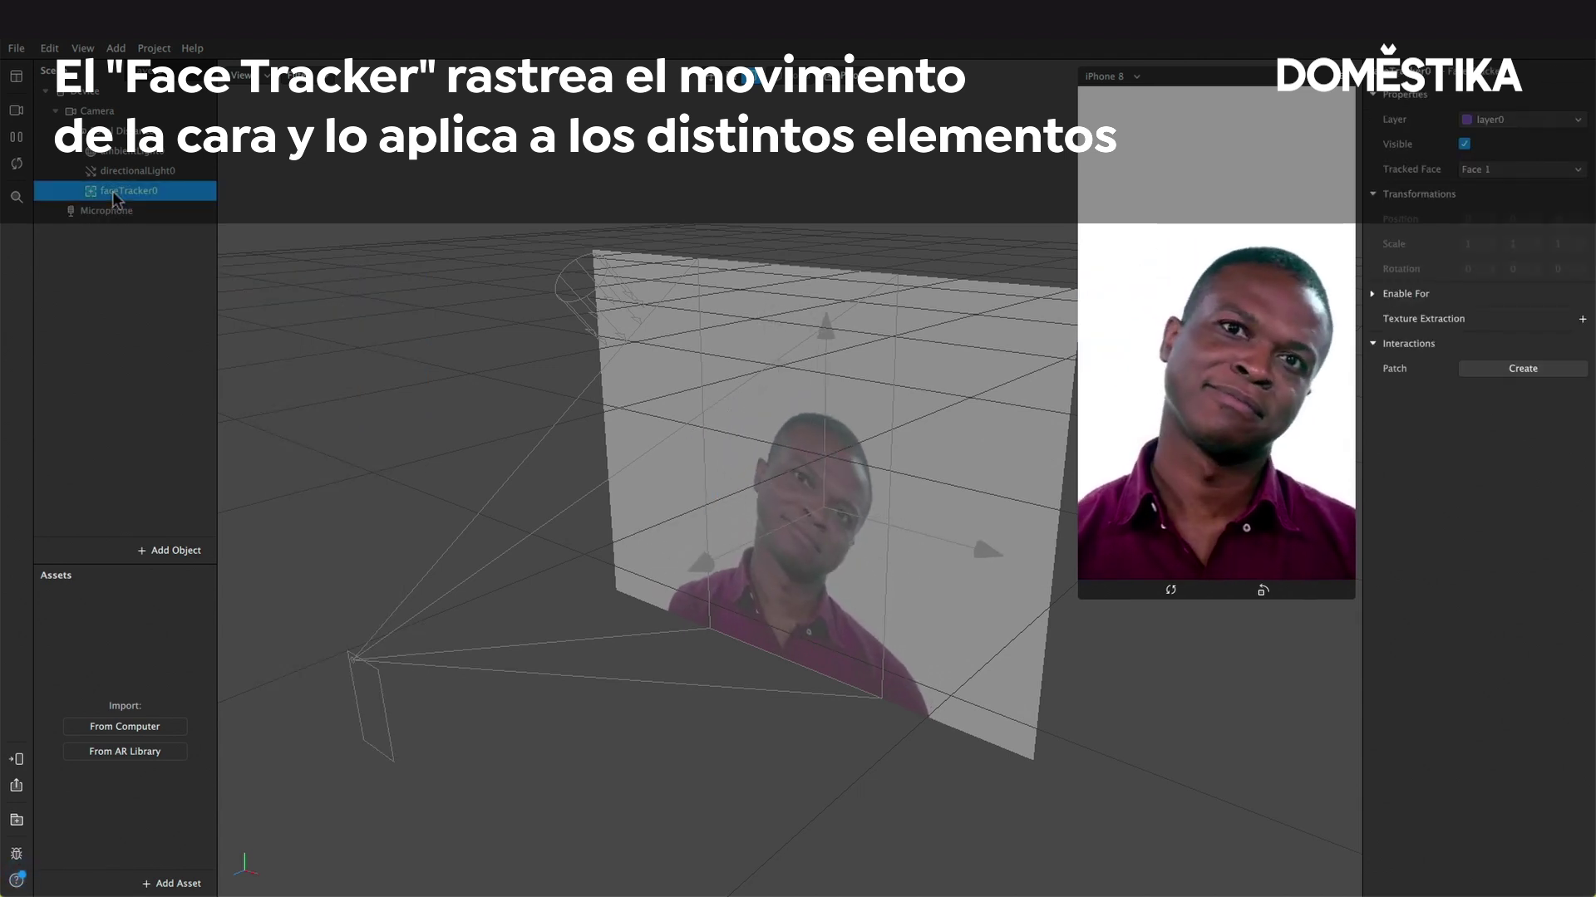
right_click(115, 196)
mouse_move(155, 207)
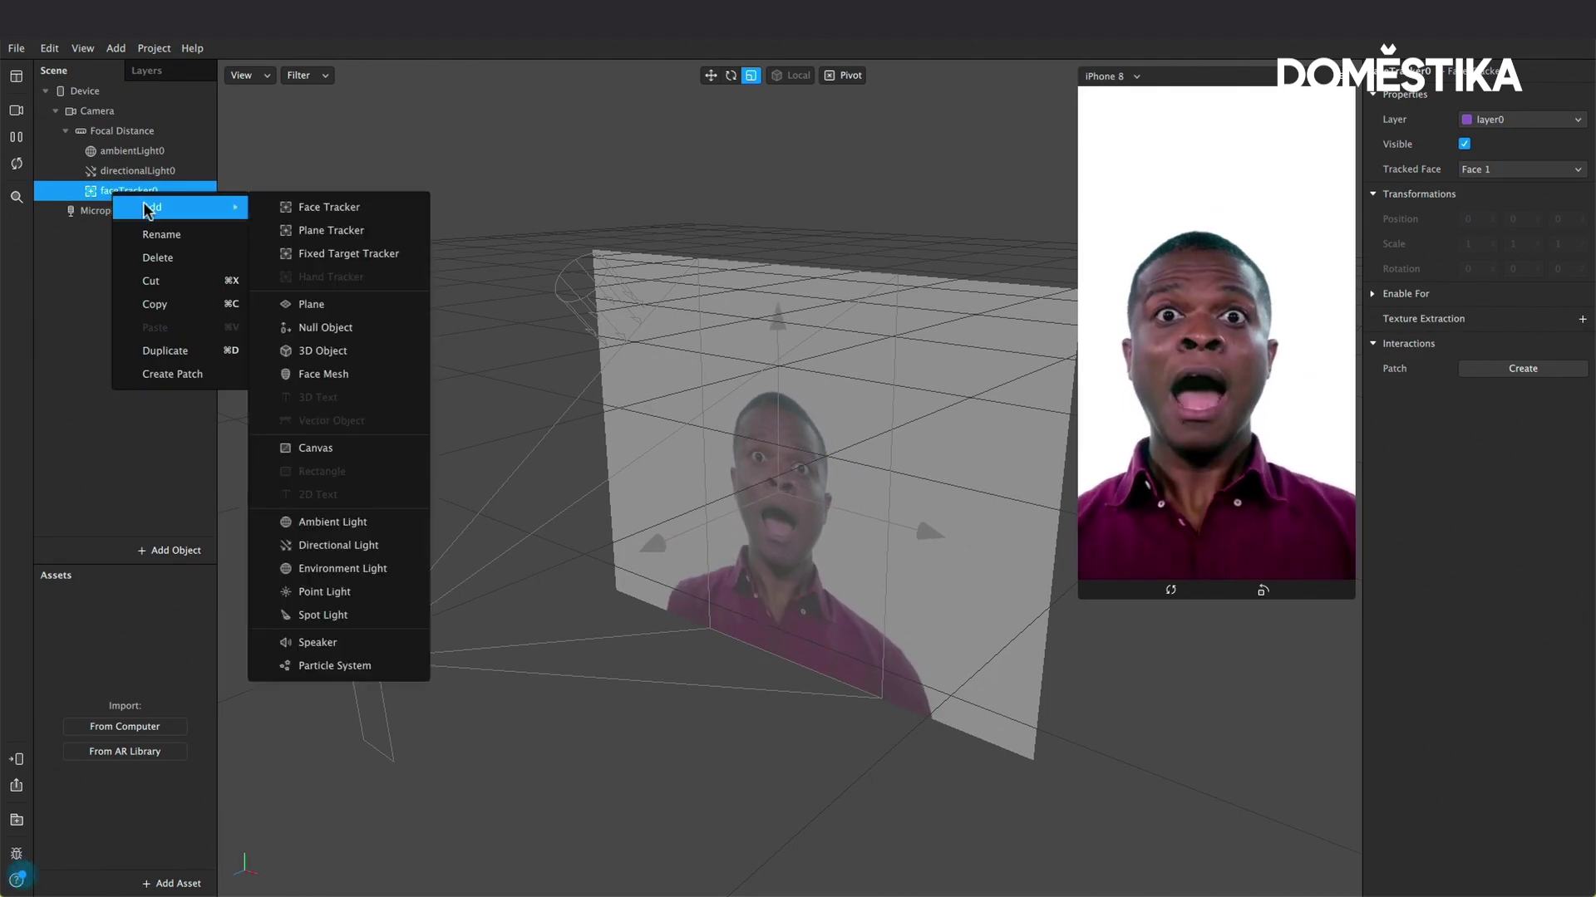
click(361, 376)
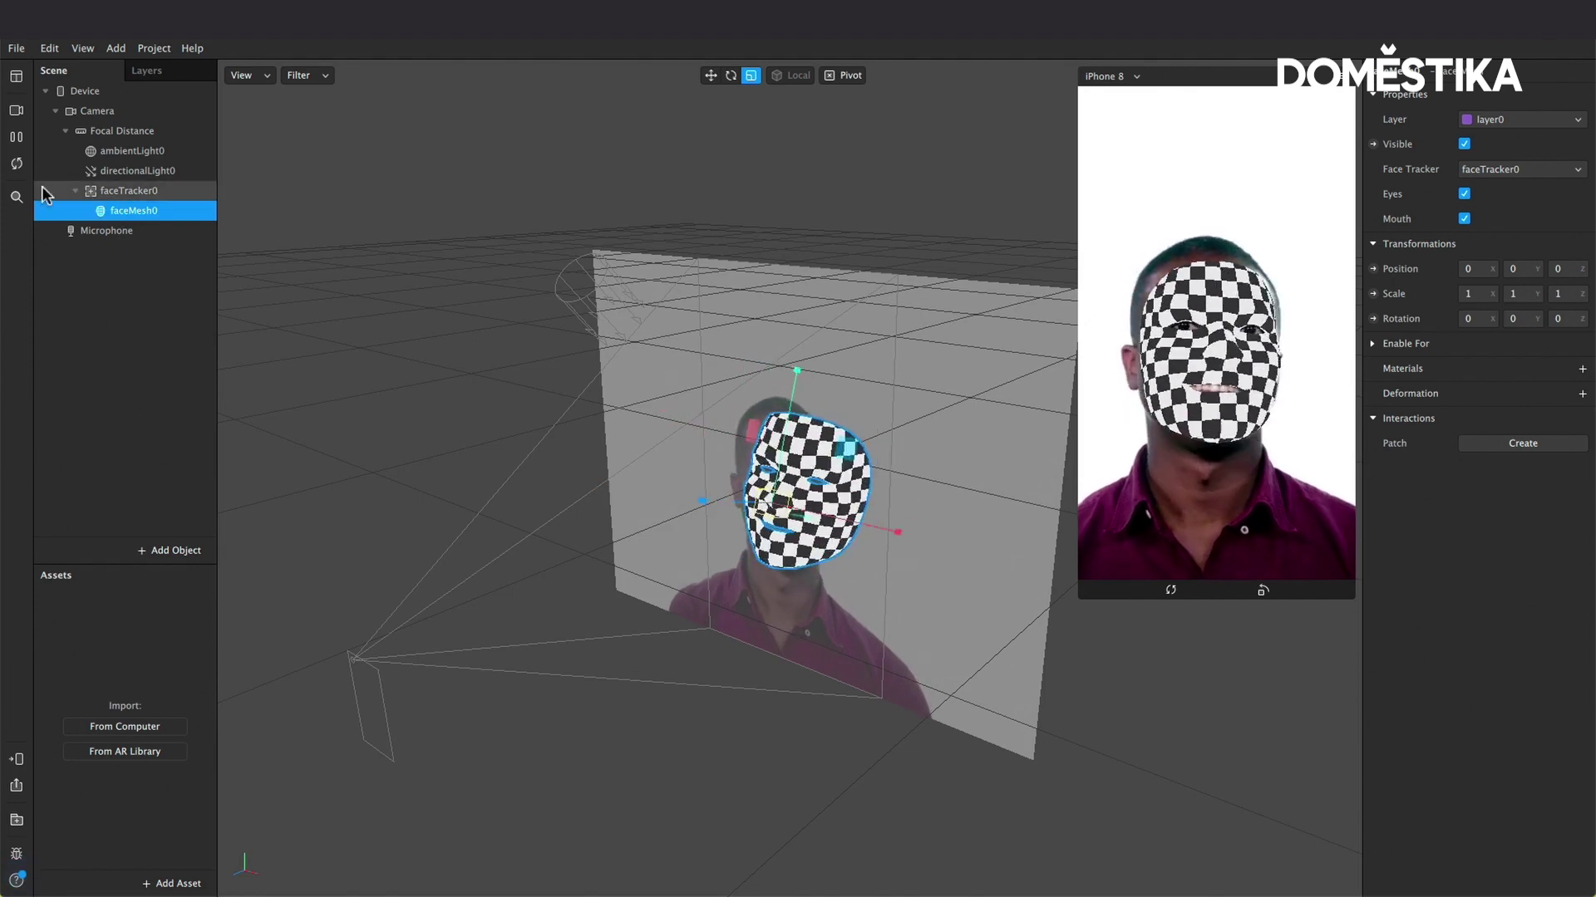
Step: Try several simulated face videos, then return to the first one
click(16, 117)
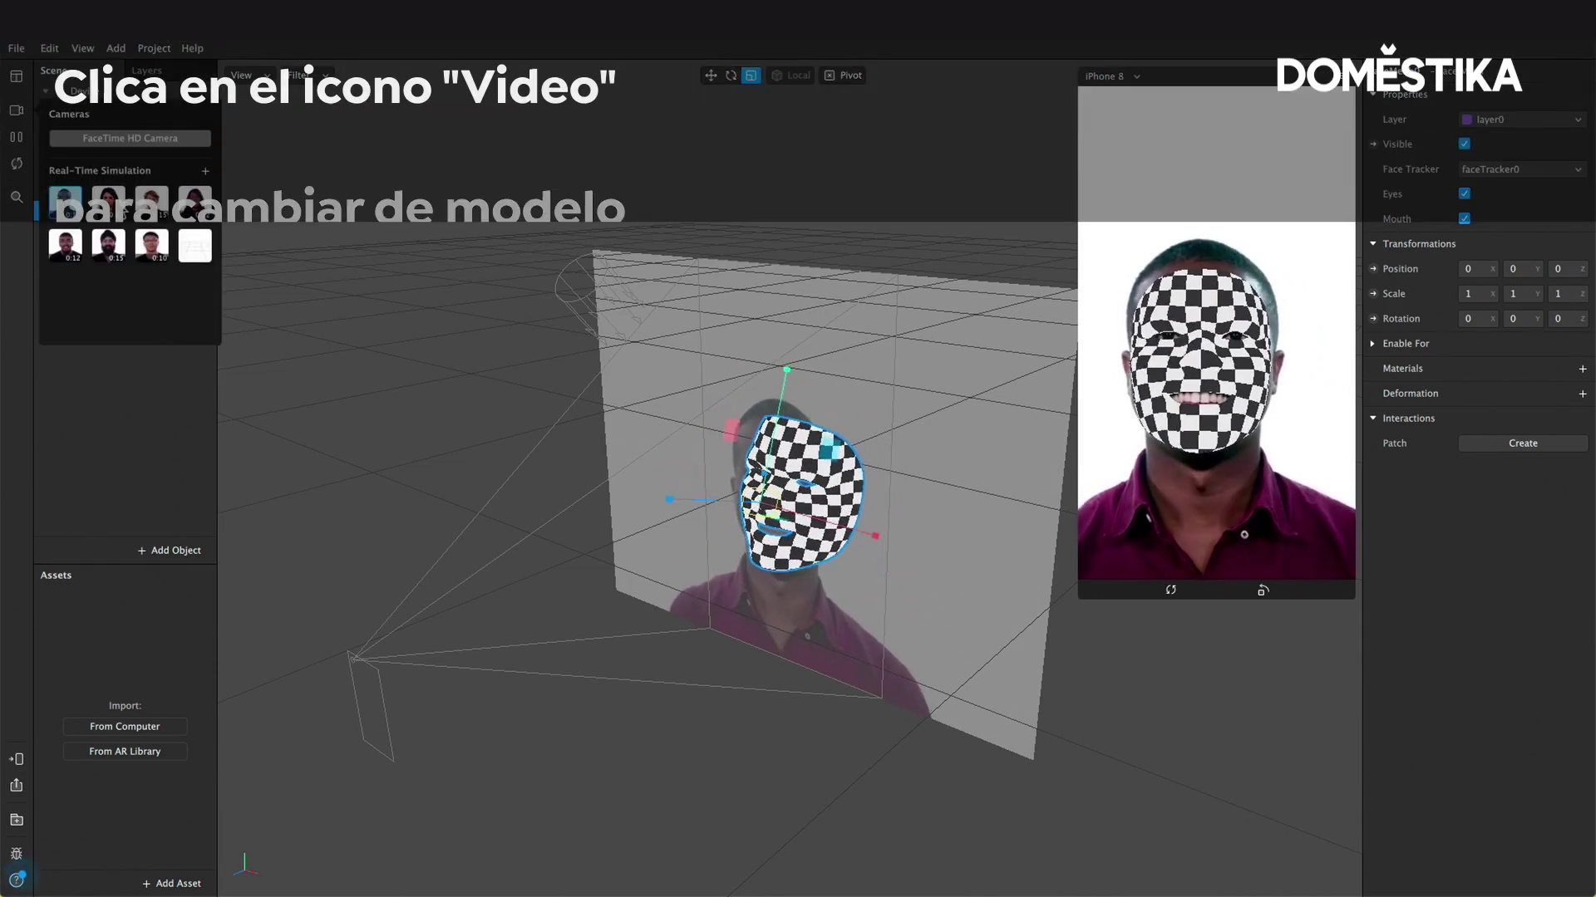
click(97, 203)
click(151, 202)
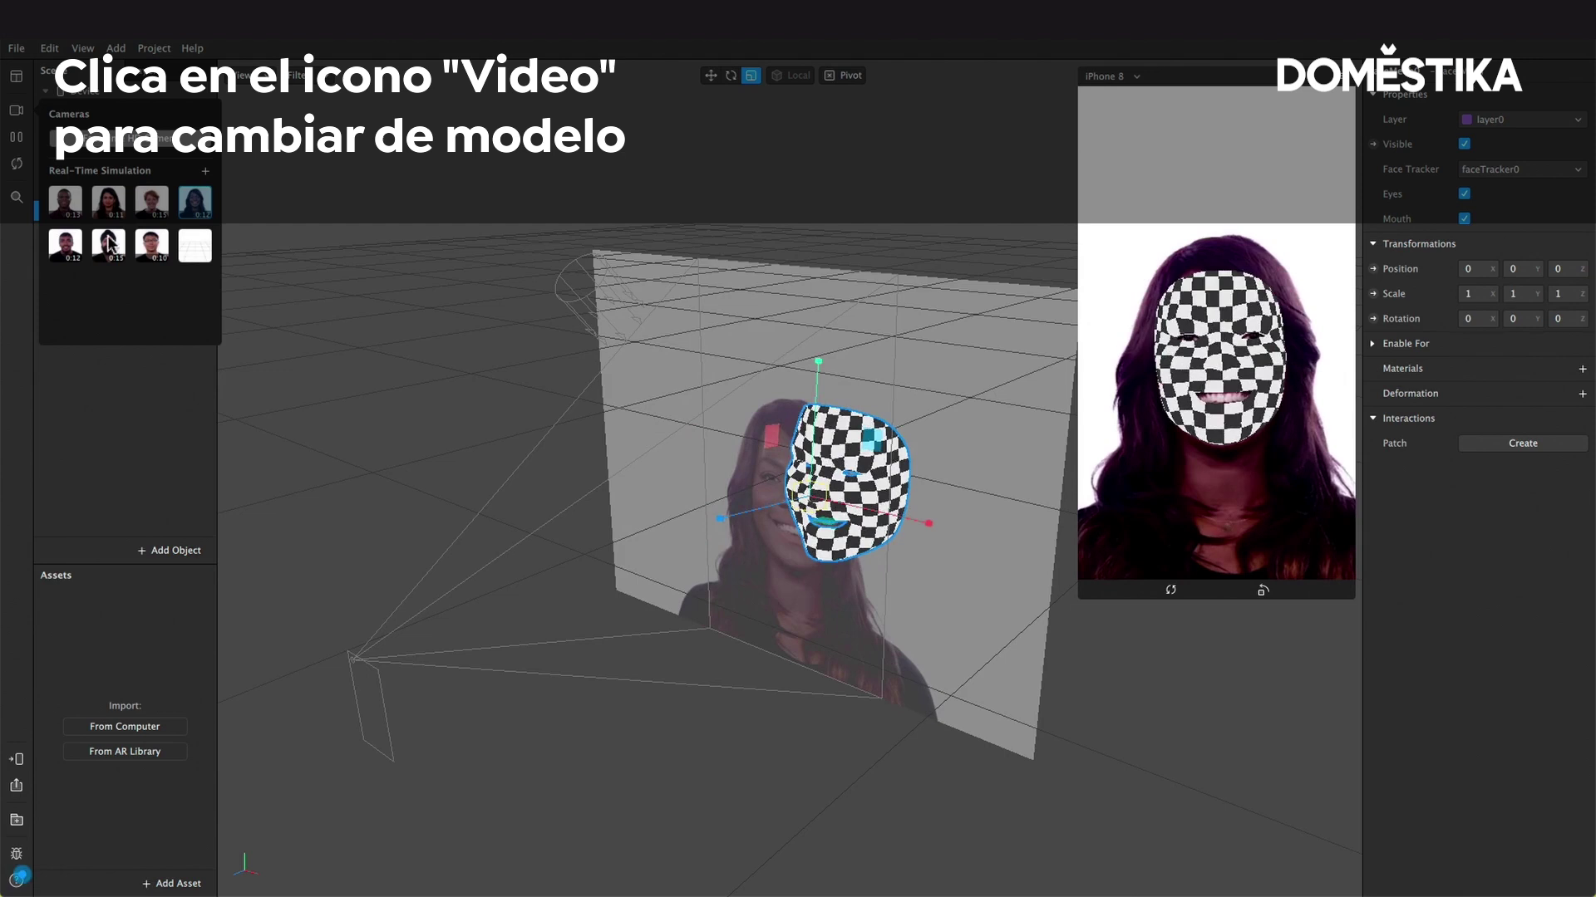
click(67, 247)
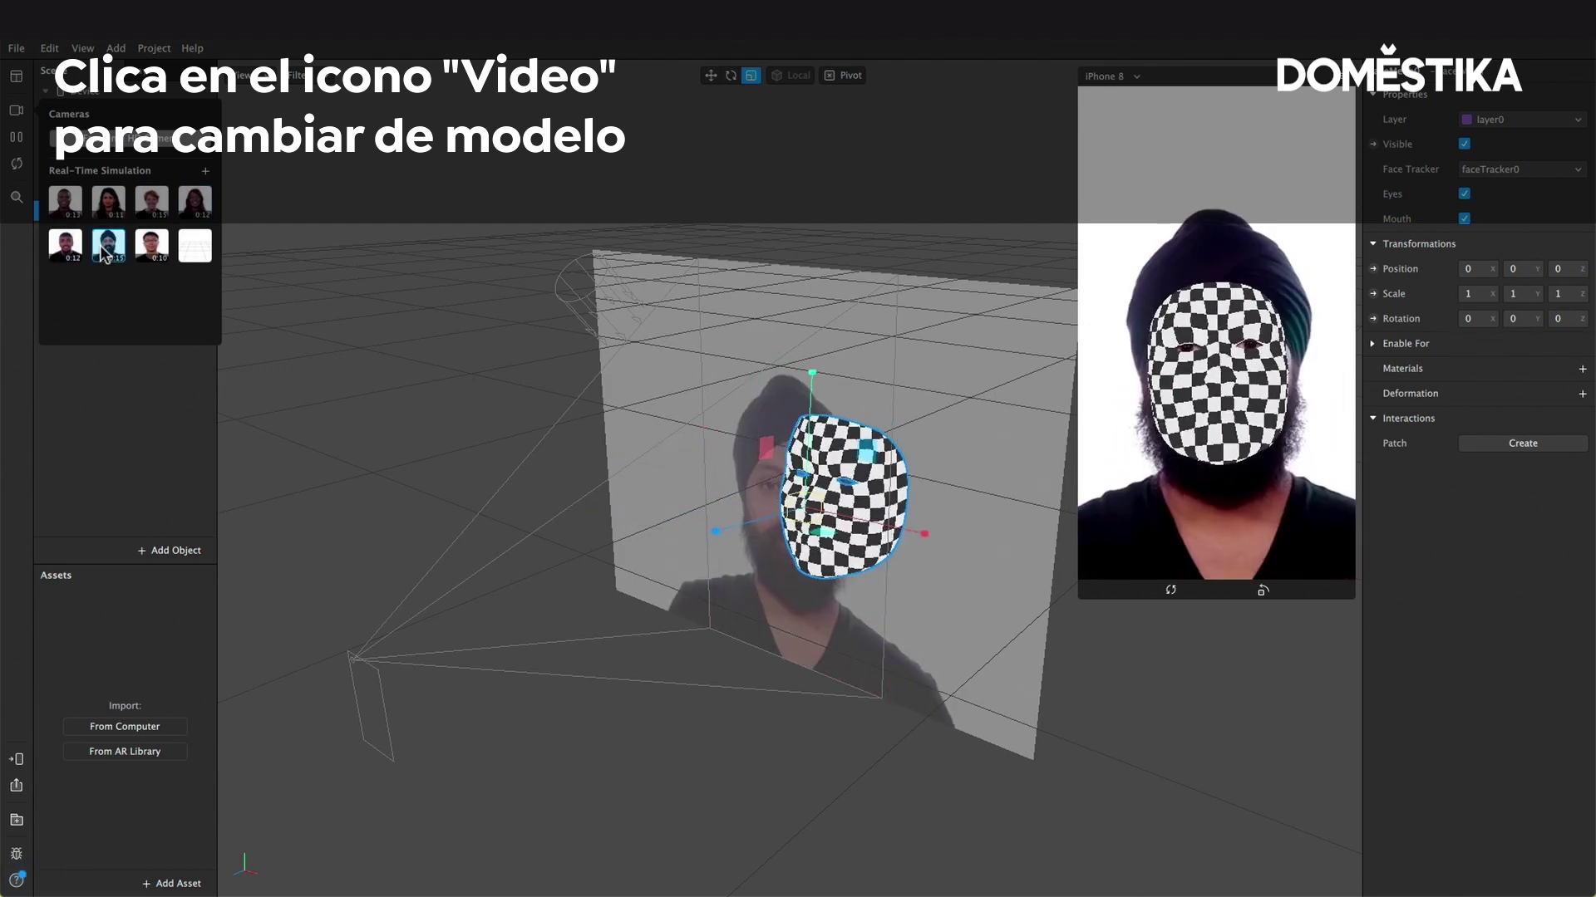
click(145, 249)
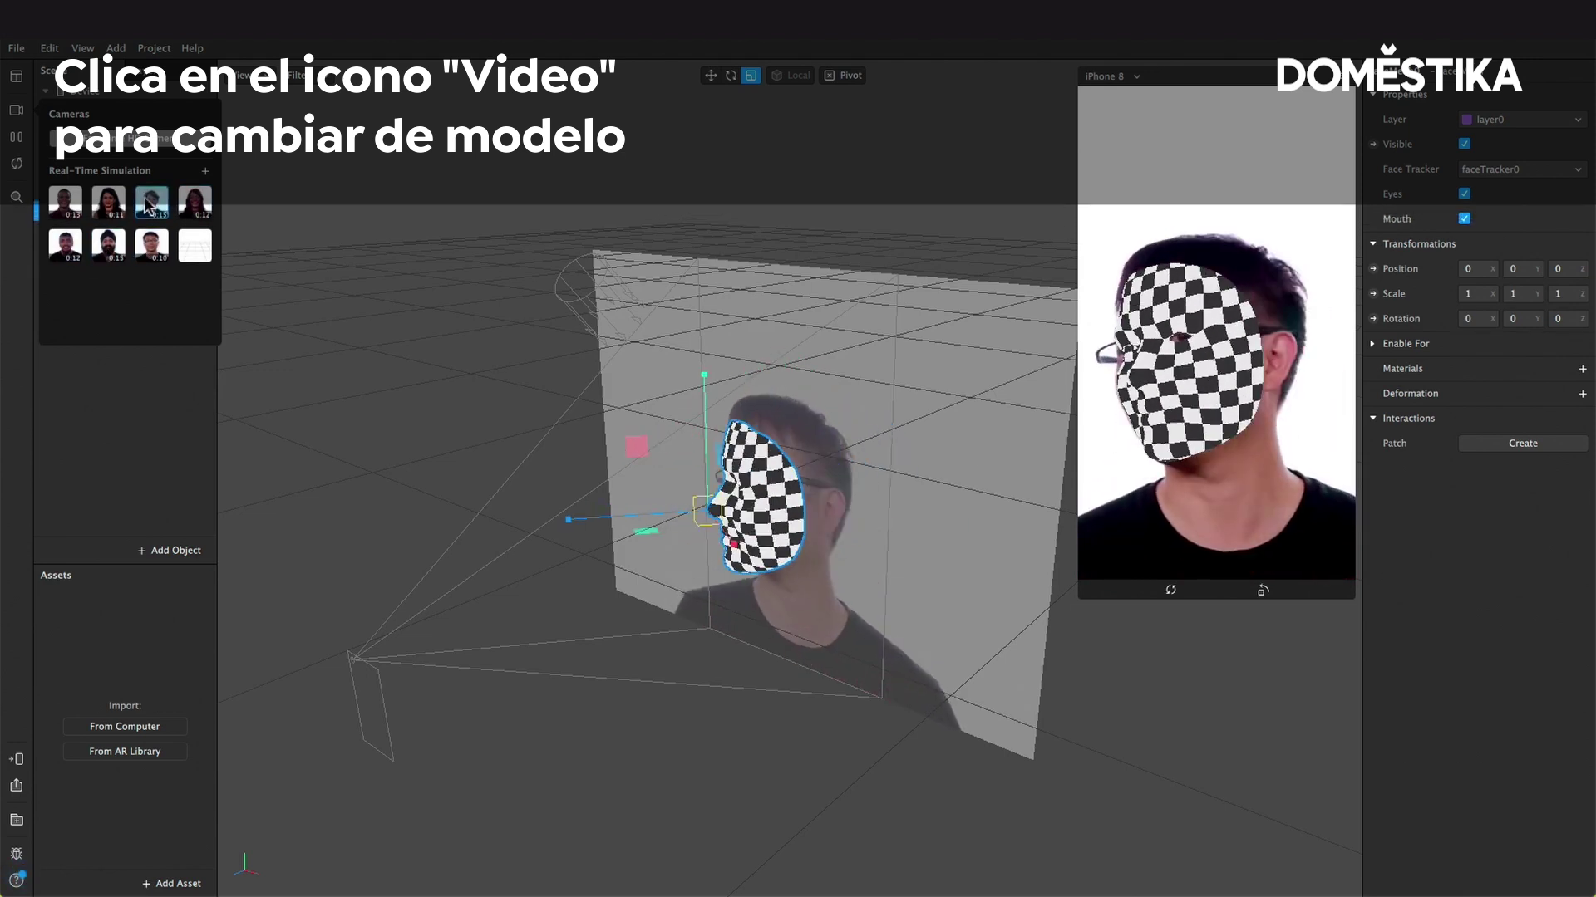
click(150, 203)
click(77, 208)
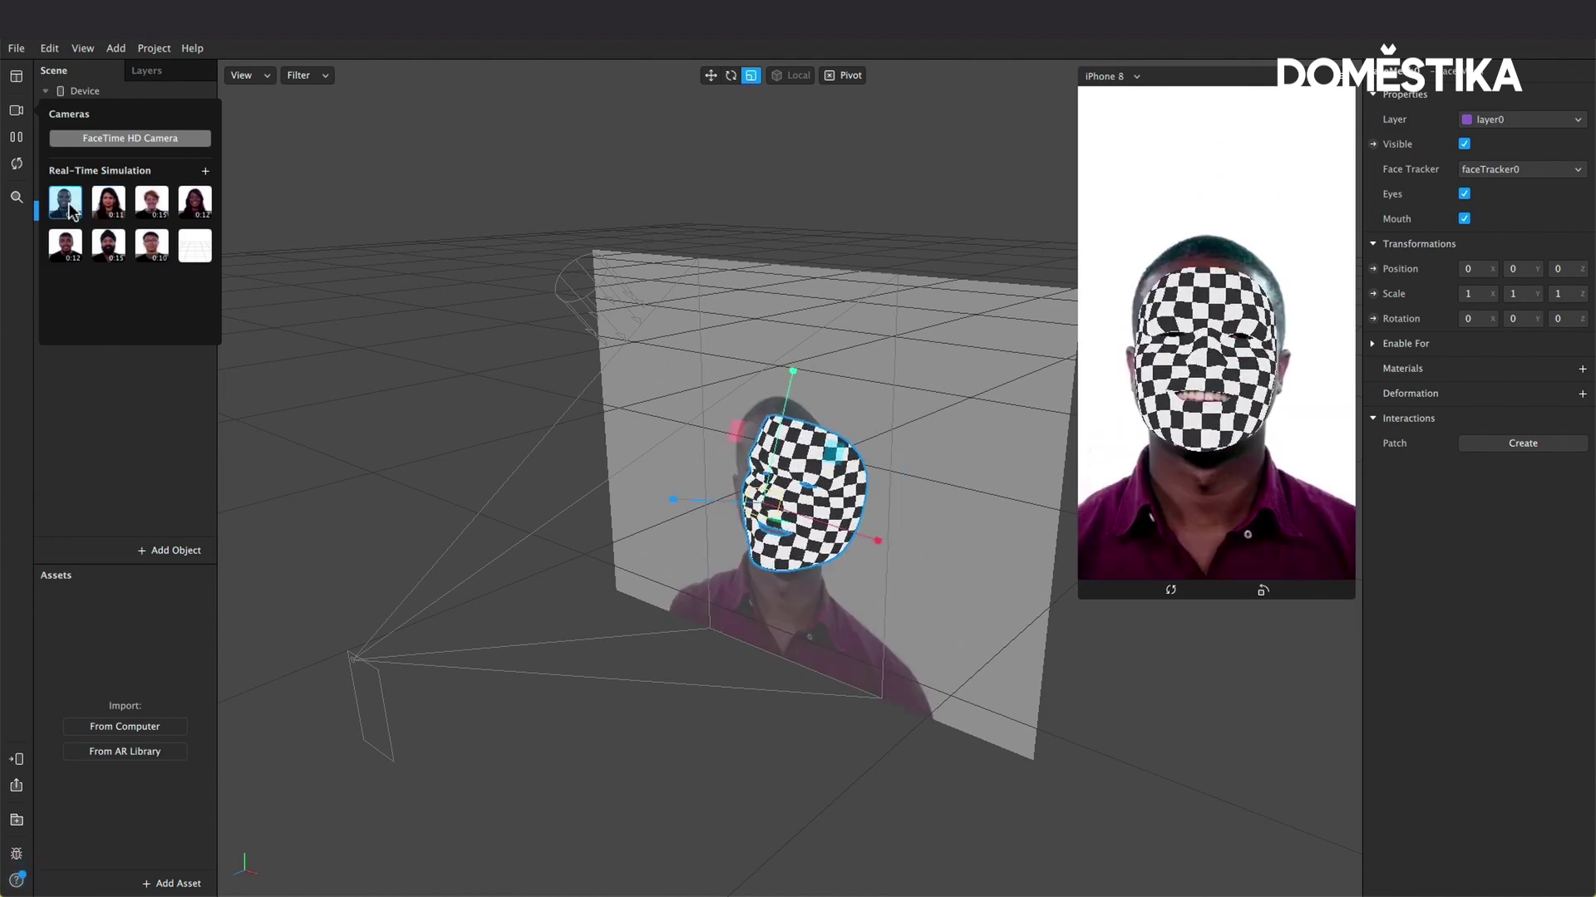
click(159, 141)
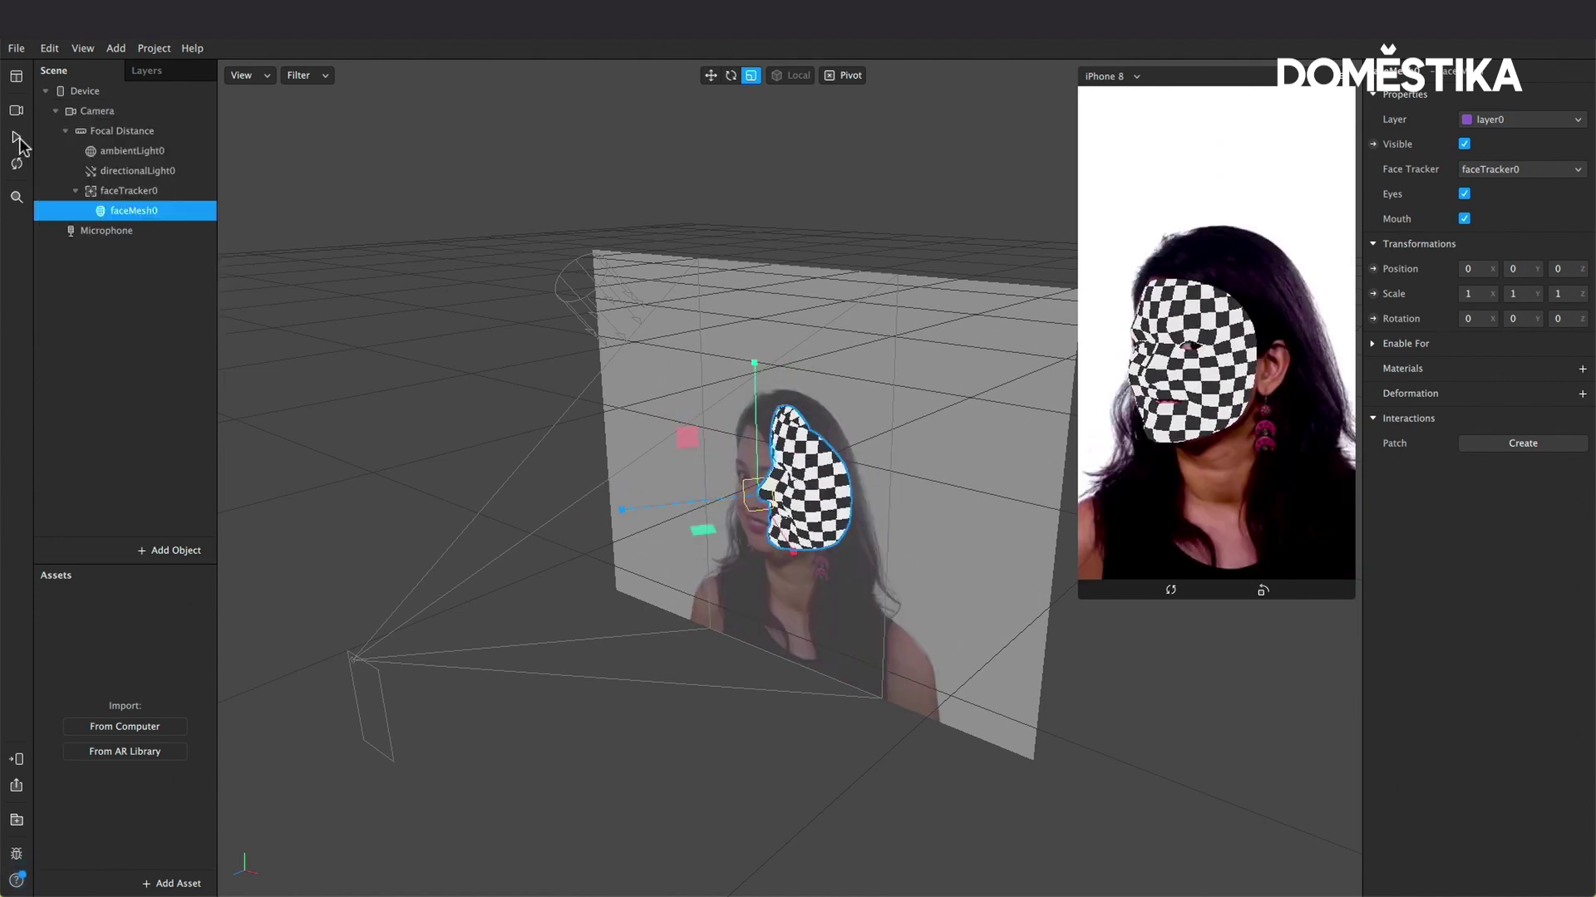
Step: Play the preview, then restart it from the beginning and pause it
click(15, 141)
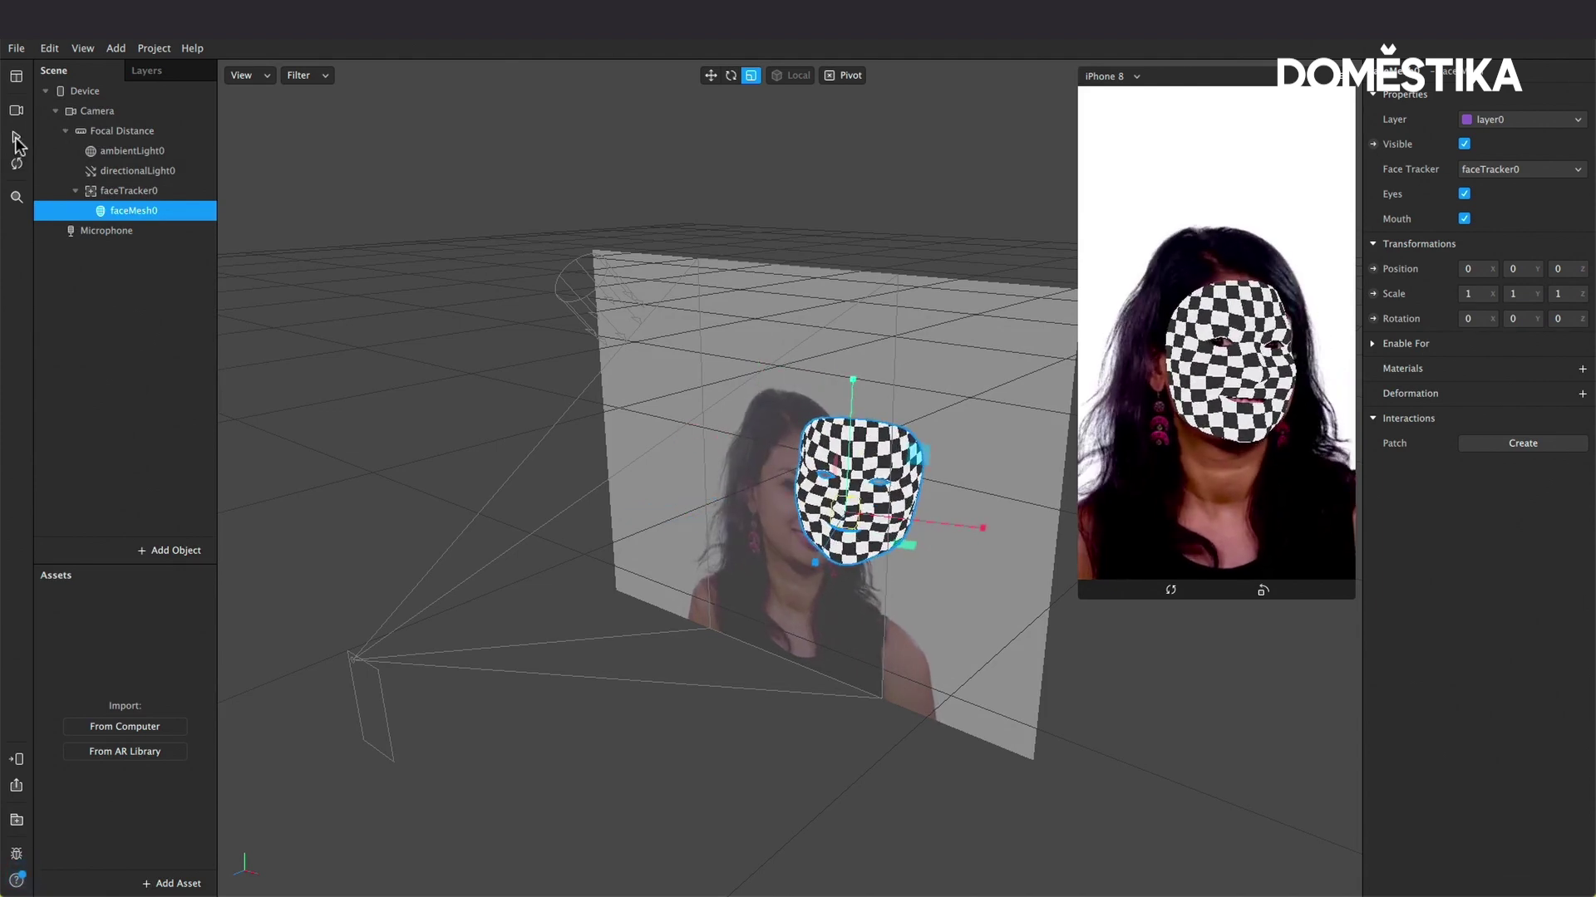
click(16, 139)
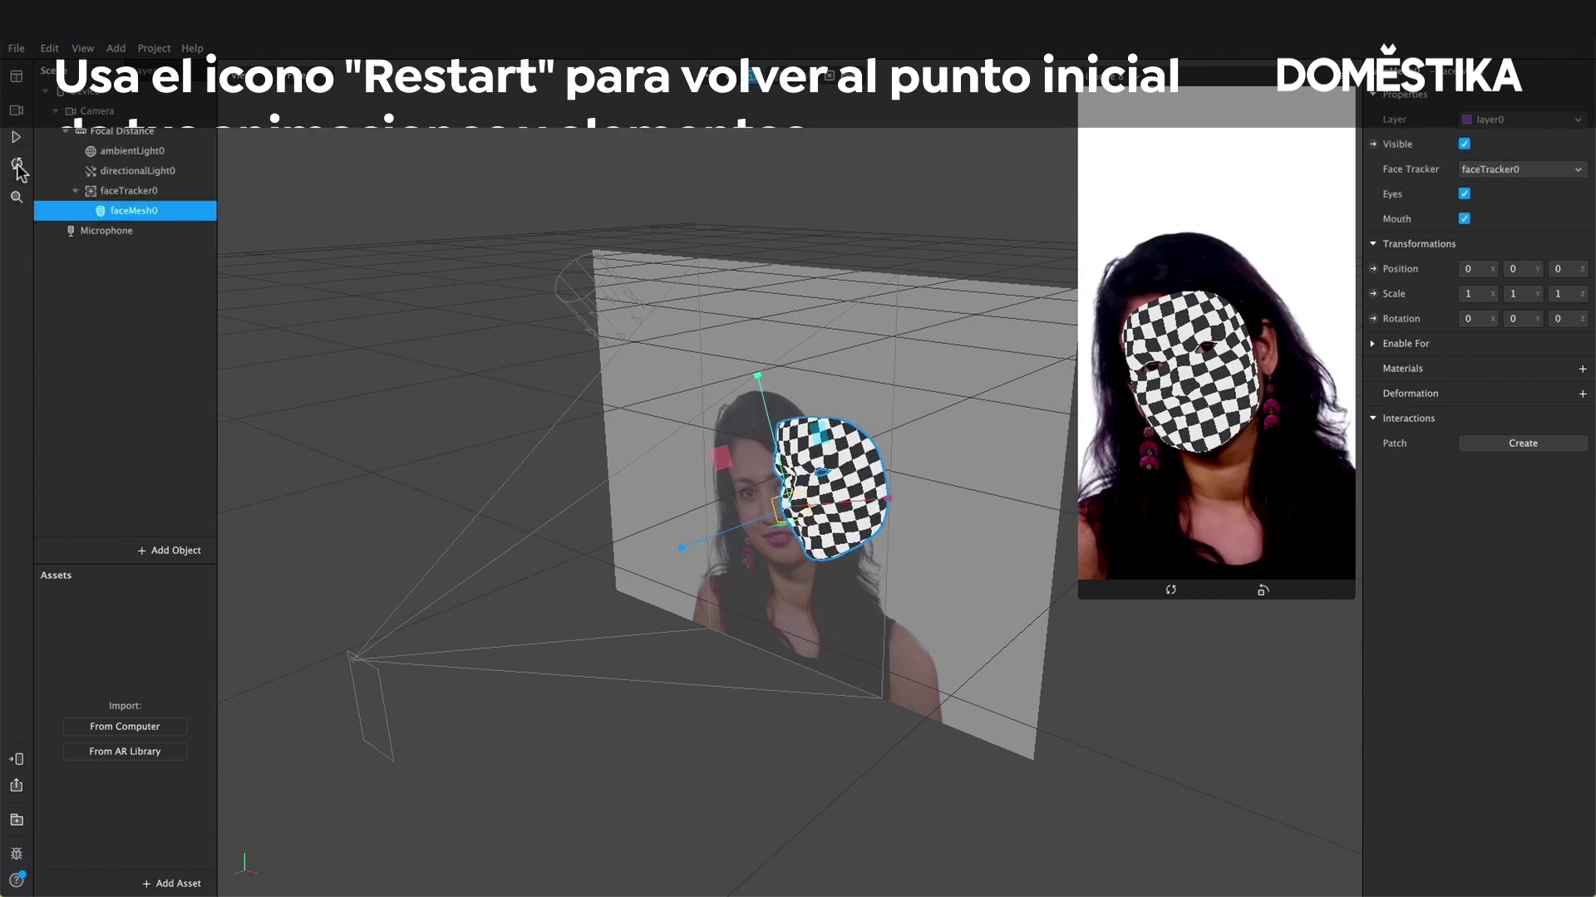
click(17, 165)
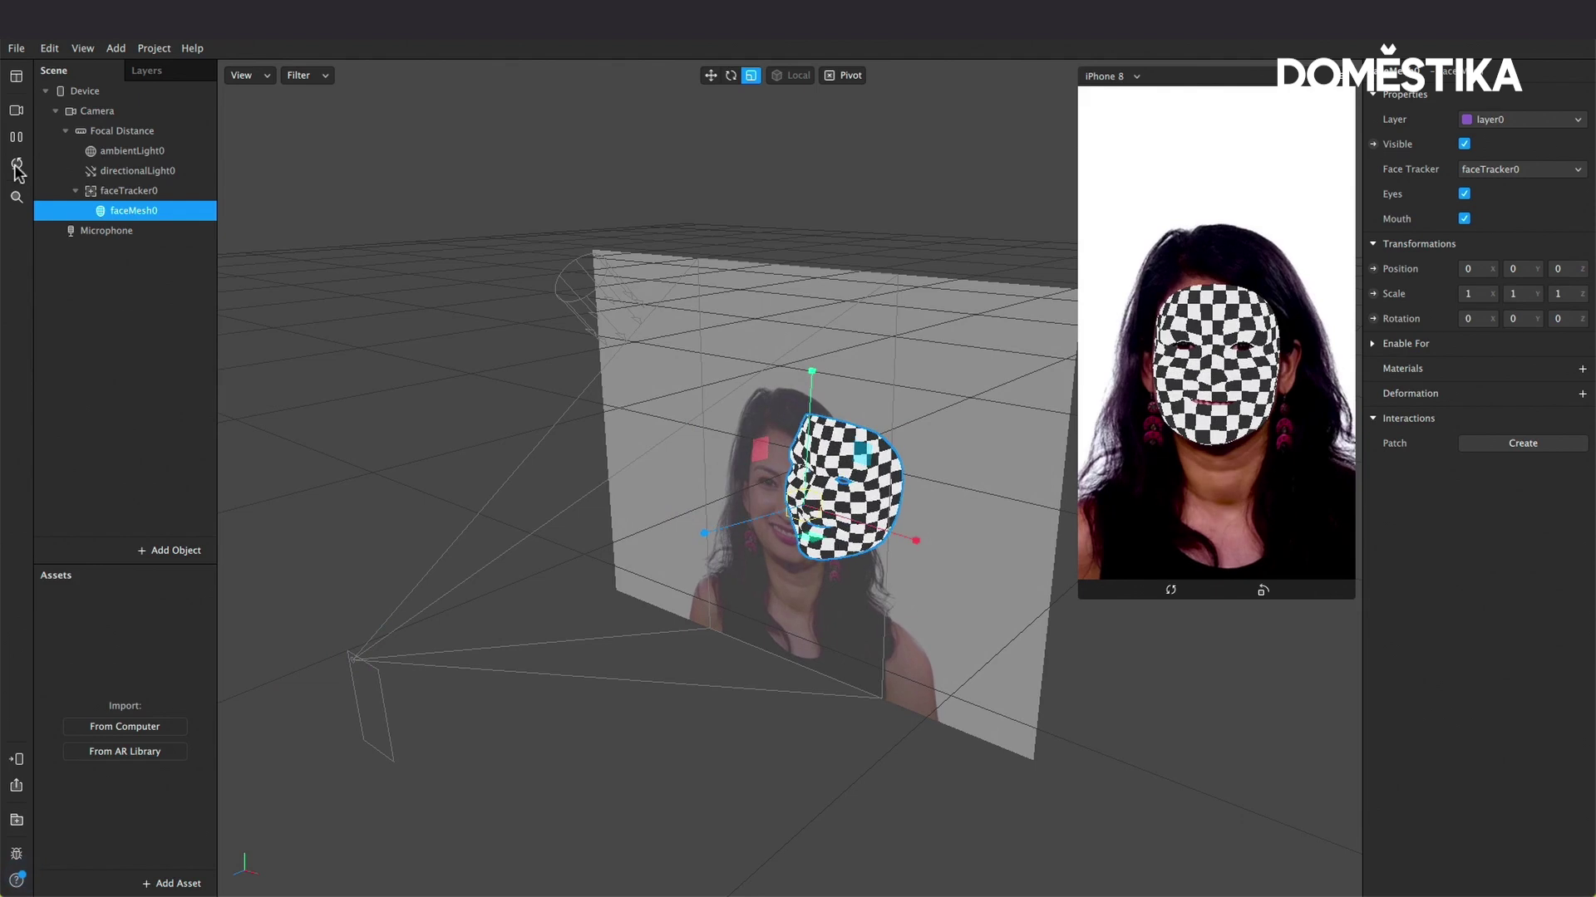
click(16, 138)
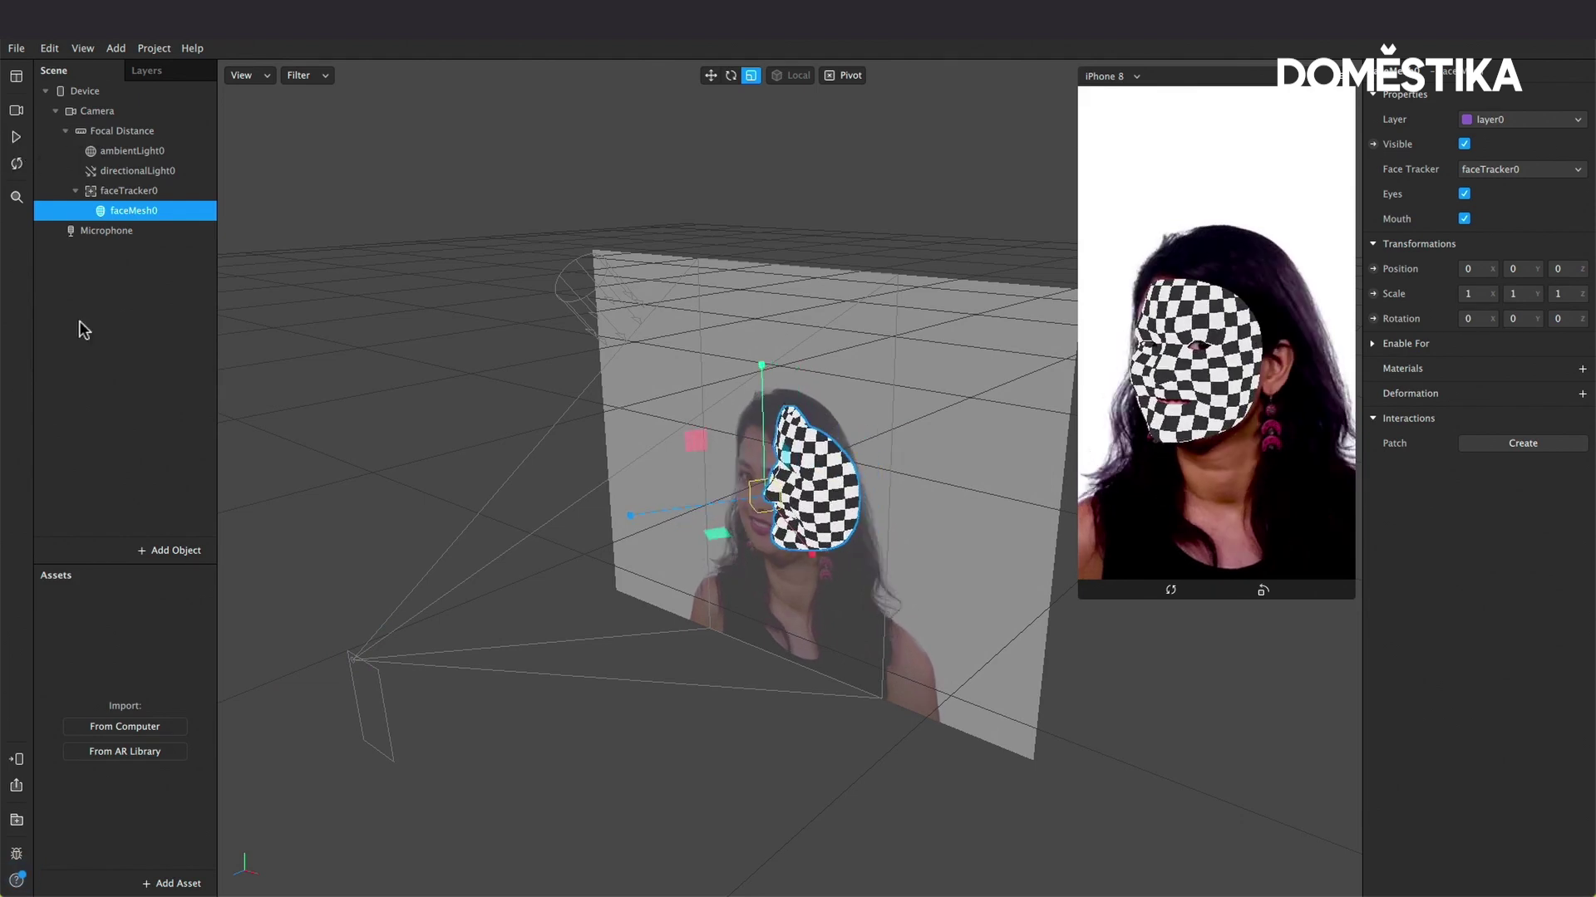
Step: Add a new plane, plane0, to the scene root beside faceTracker0
right_click(91, 287)
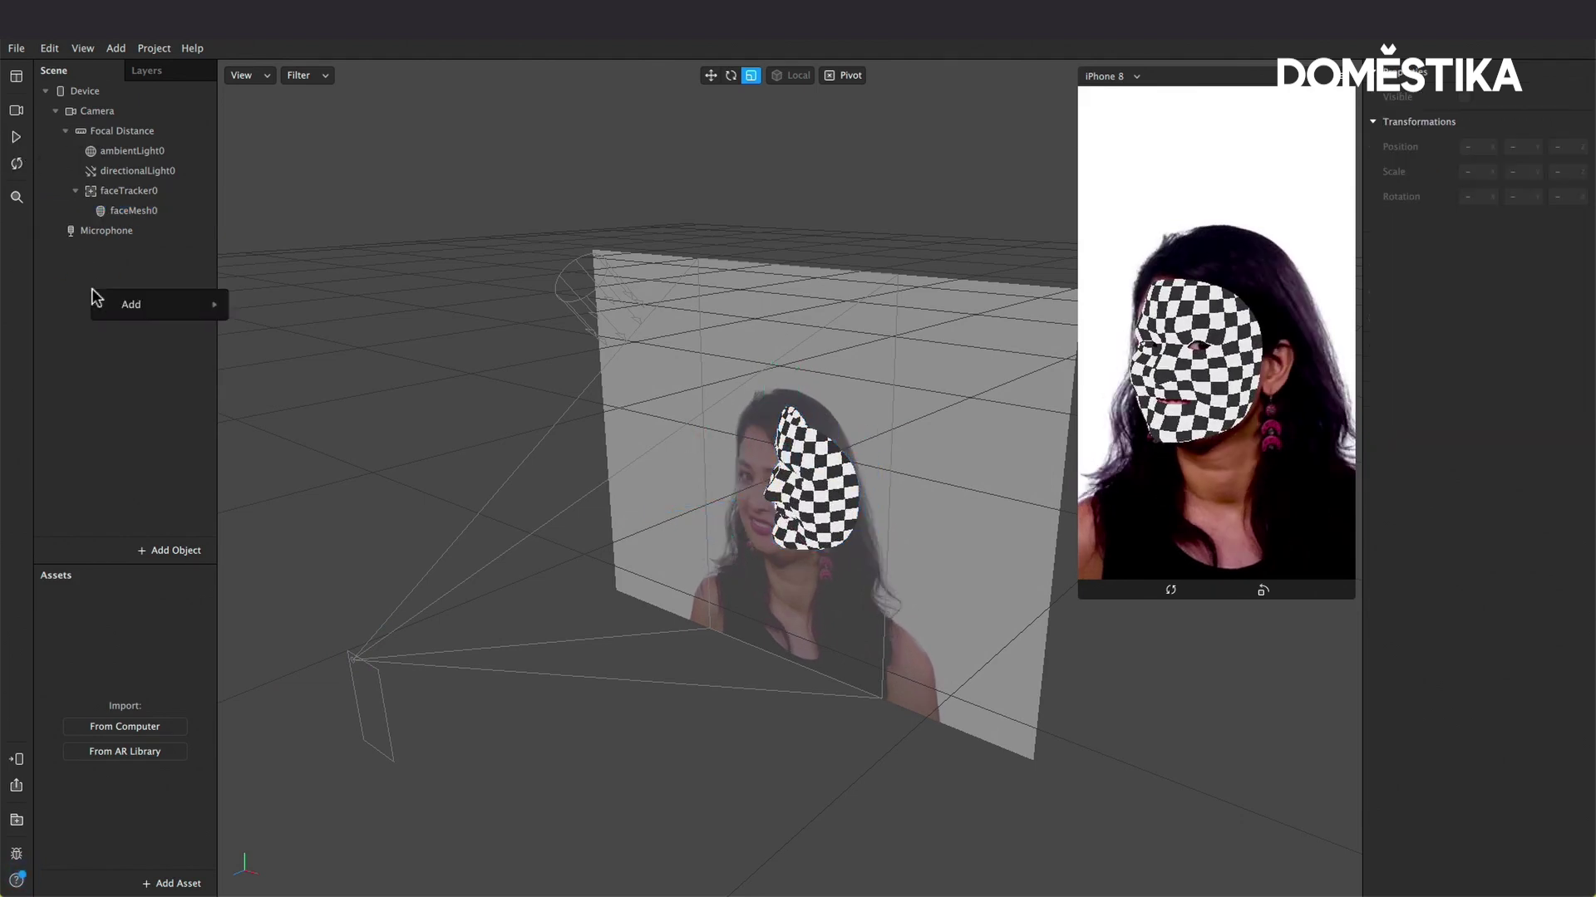
click(77, 288)
right_click(77, 288)
mouse_move(137, 304)
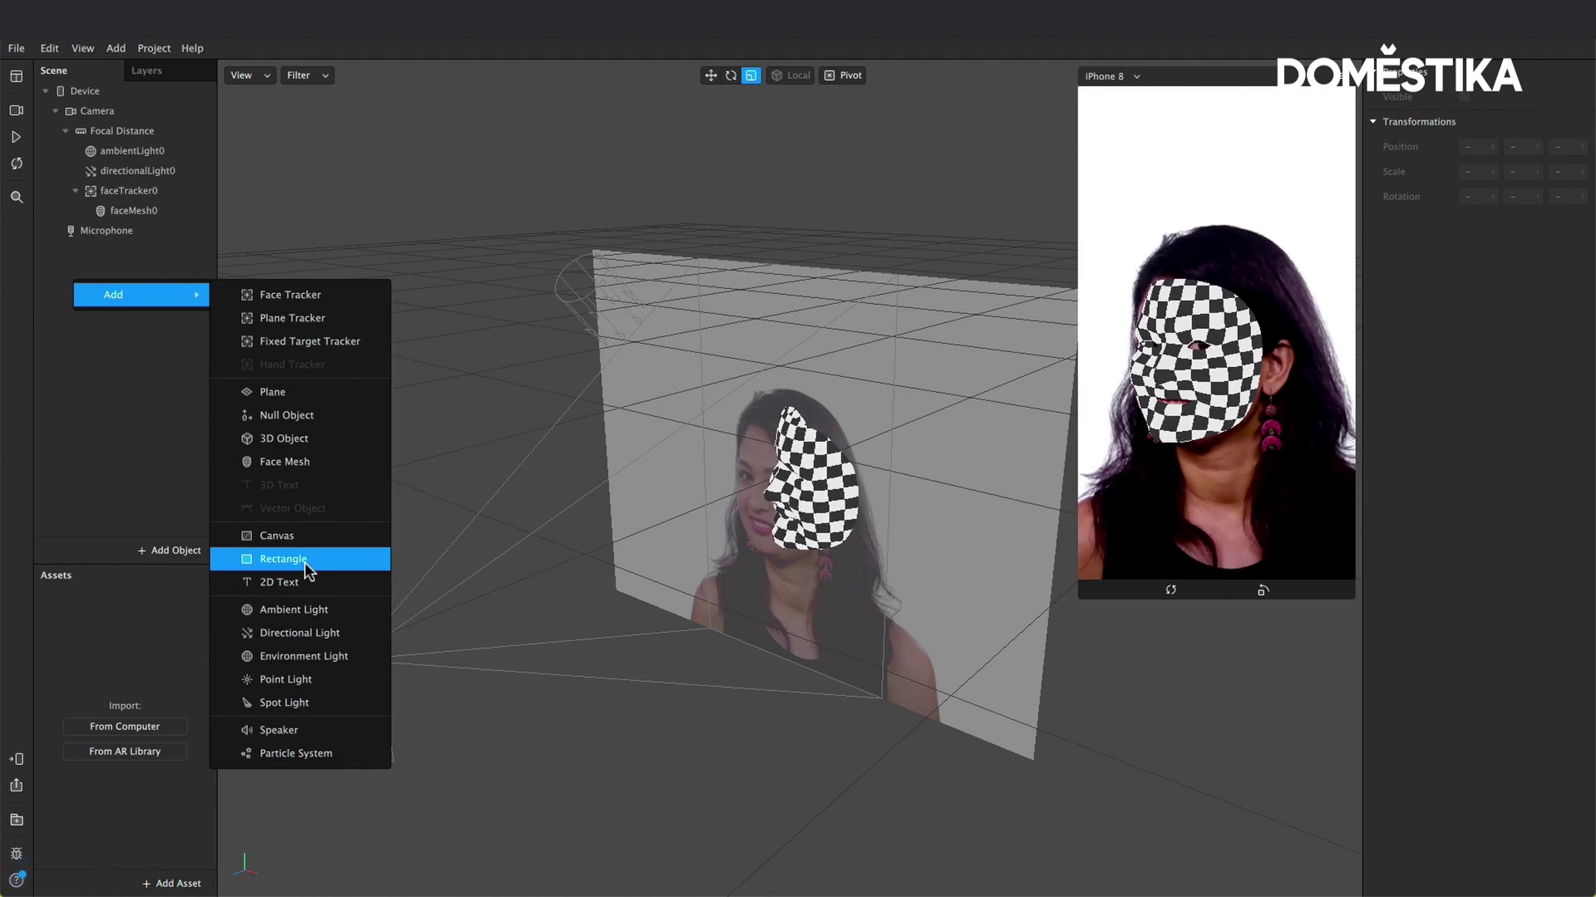
click(275, 394)
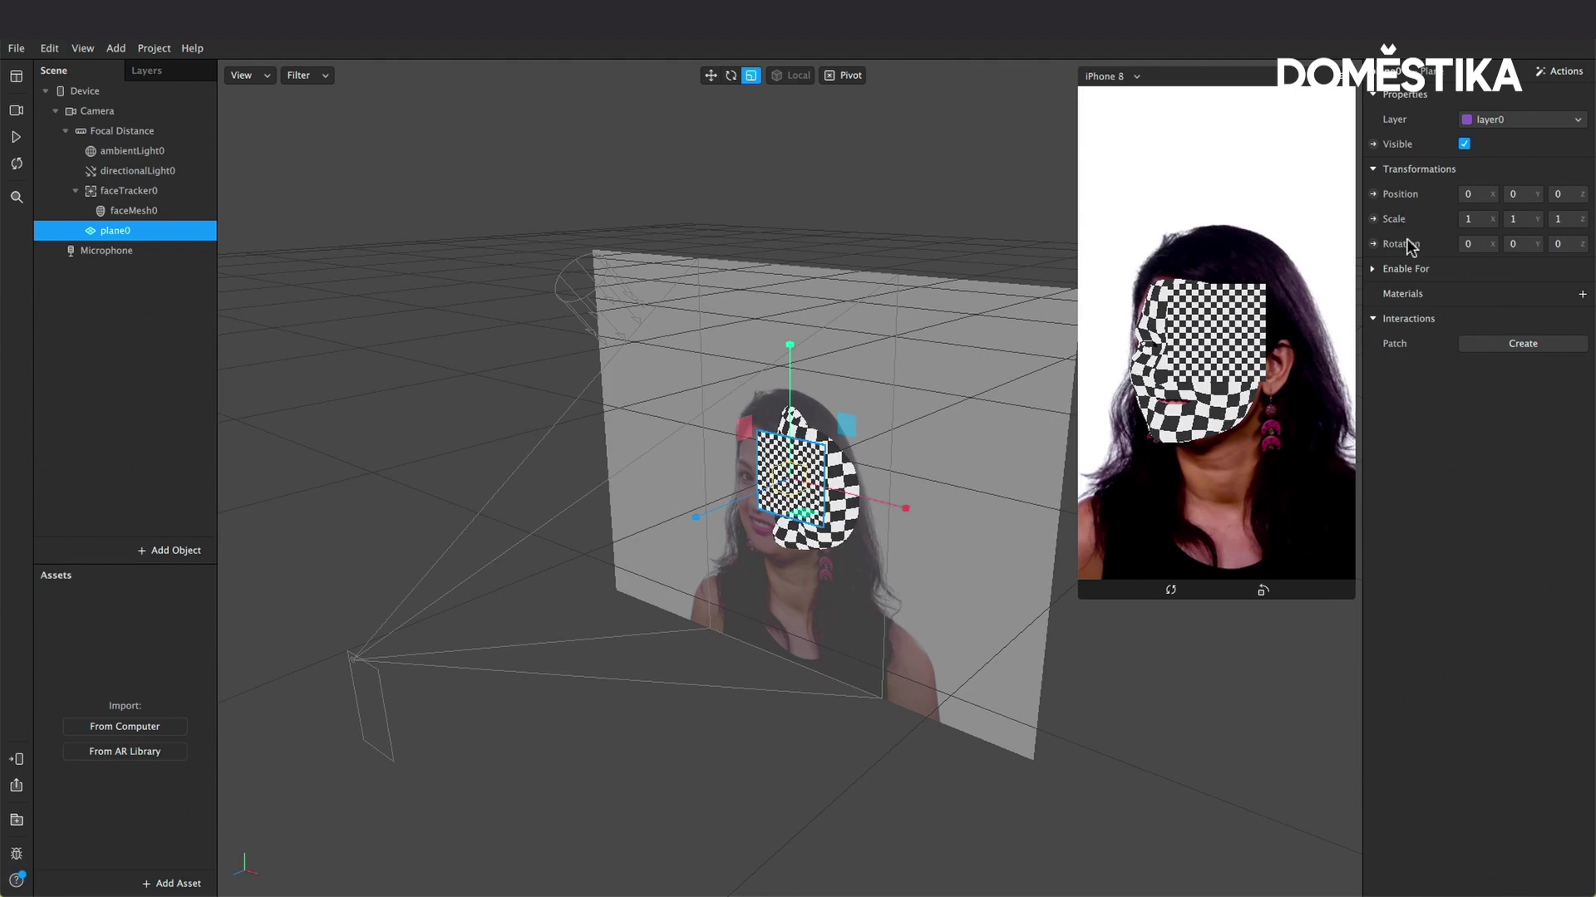
Step: Toggle plane0's visibility off and back on, then give it a new grey material, material0
click(1466, 144)
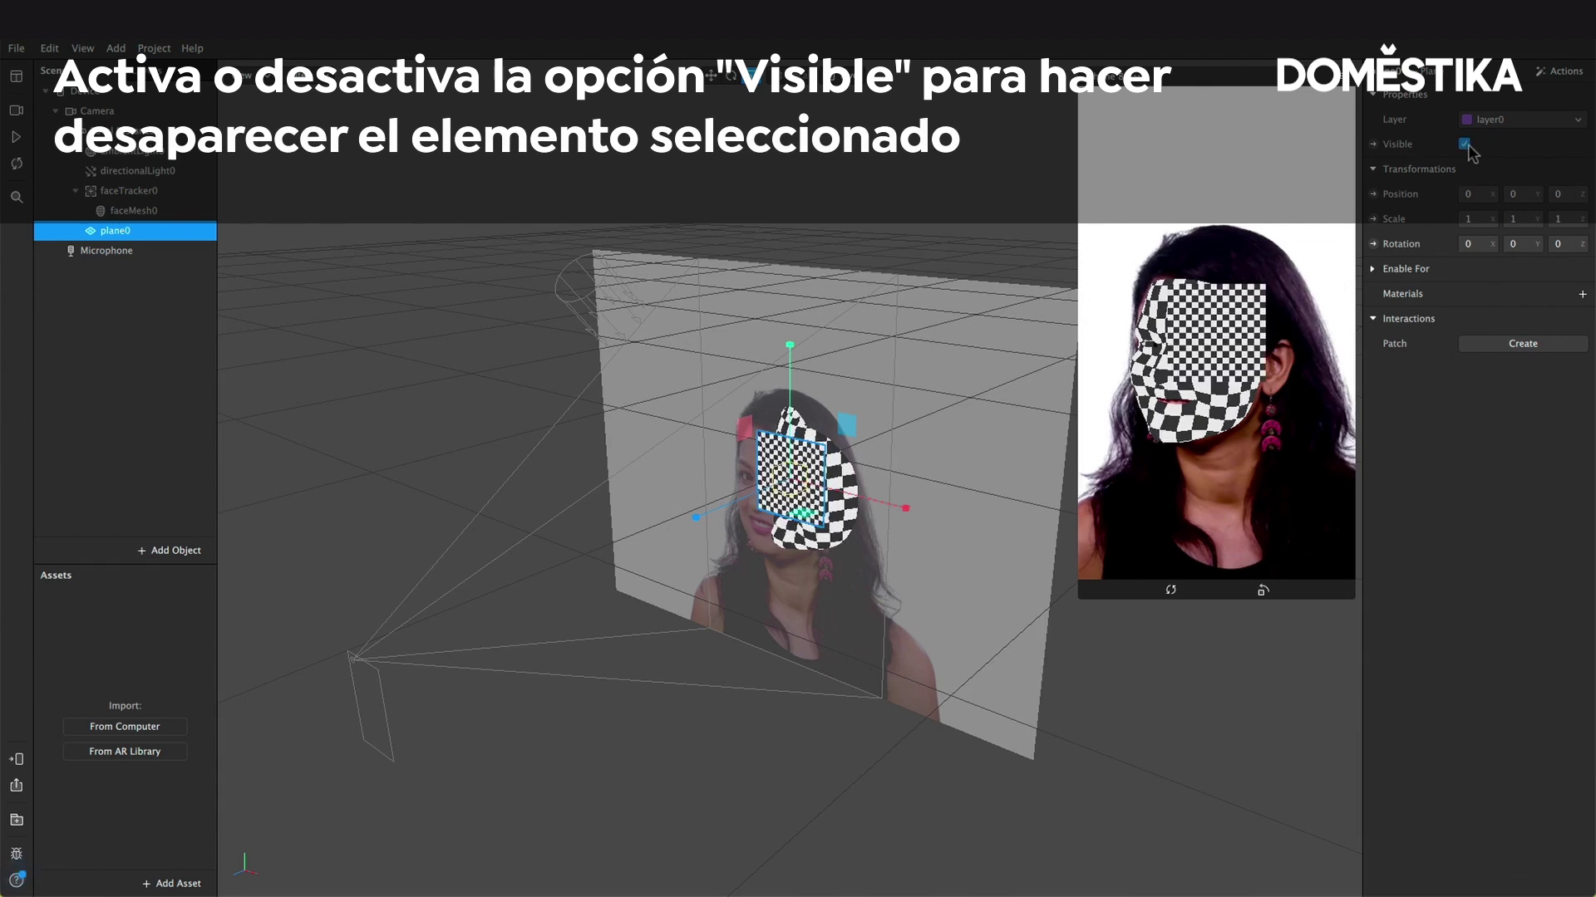
click(1465, 145)
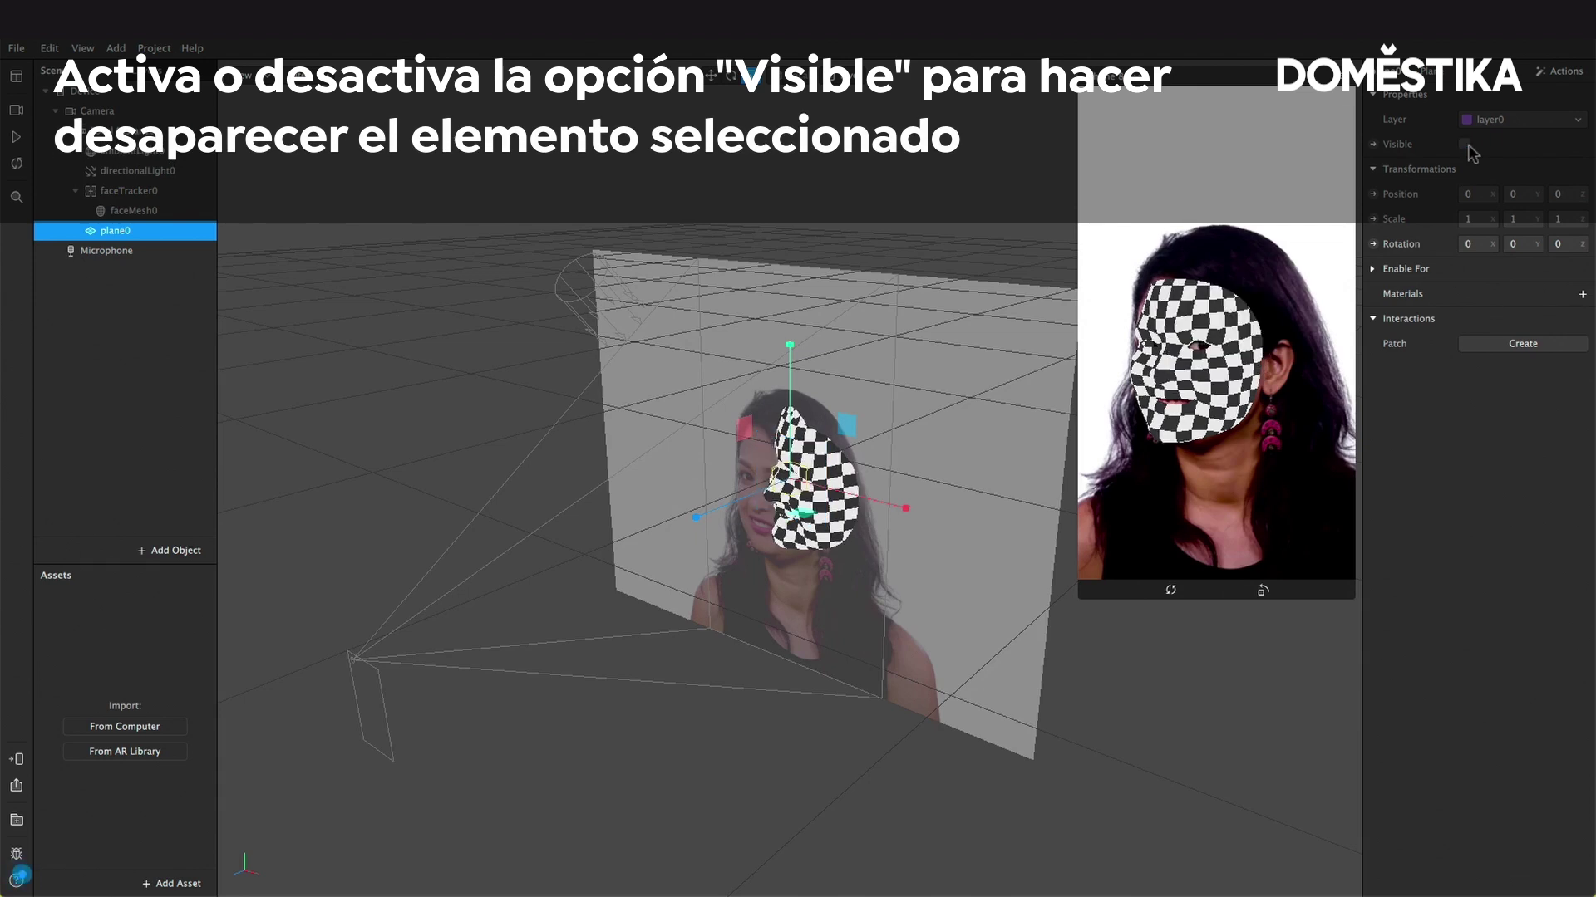
click(1466, 144)
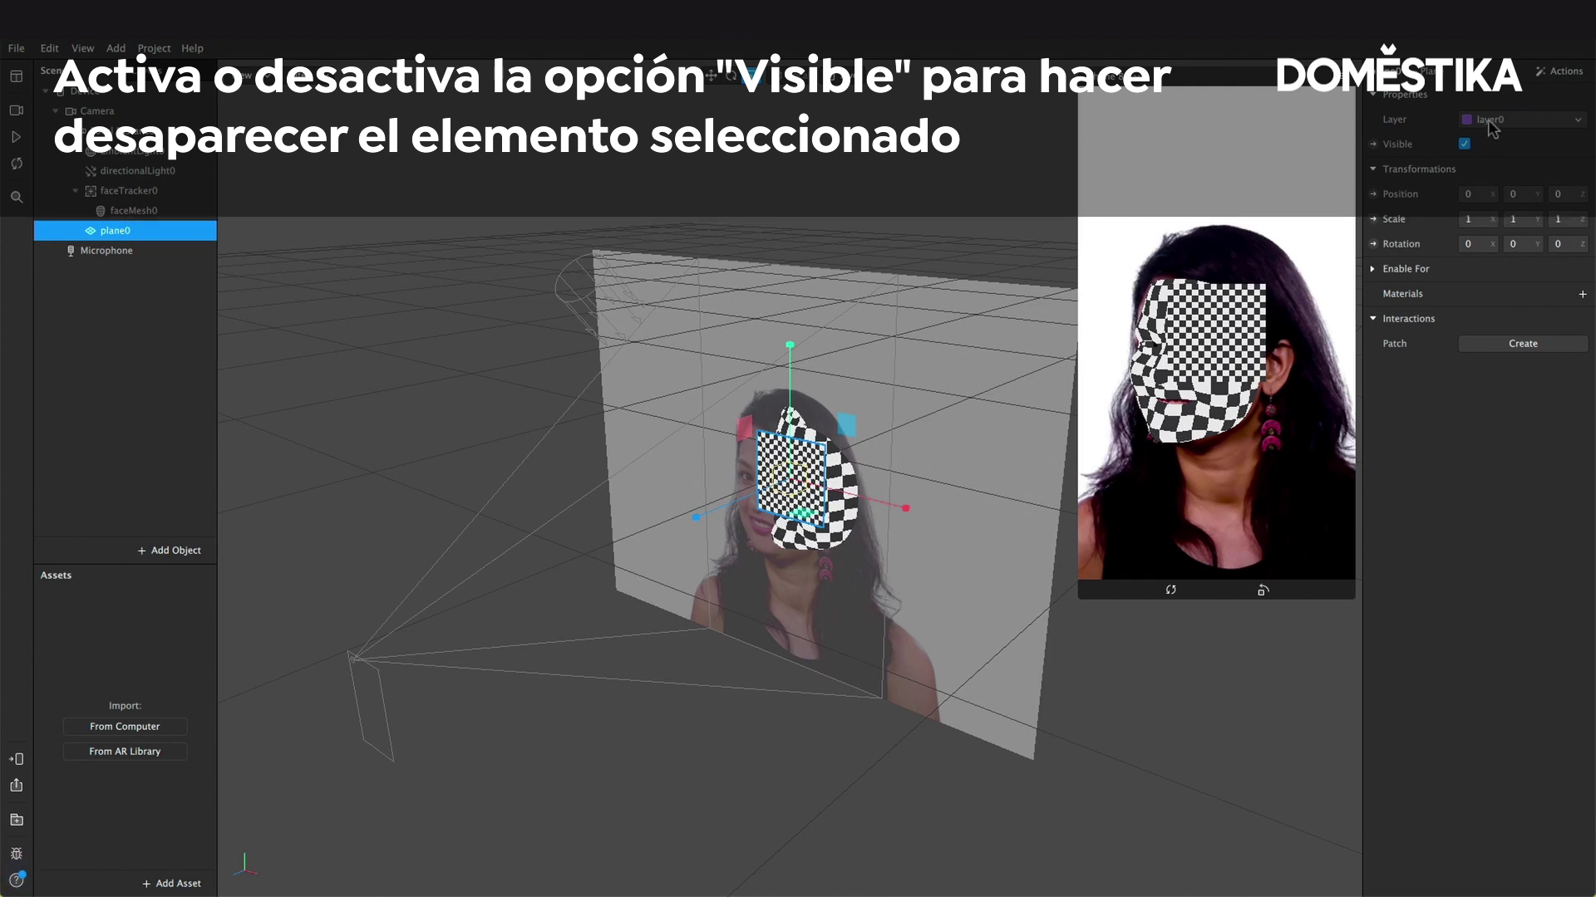
click(1506, 119)
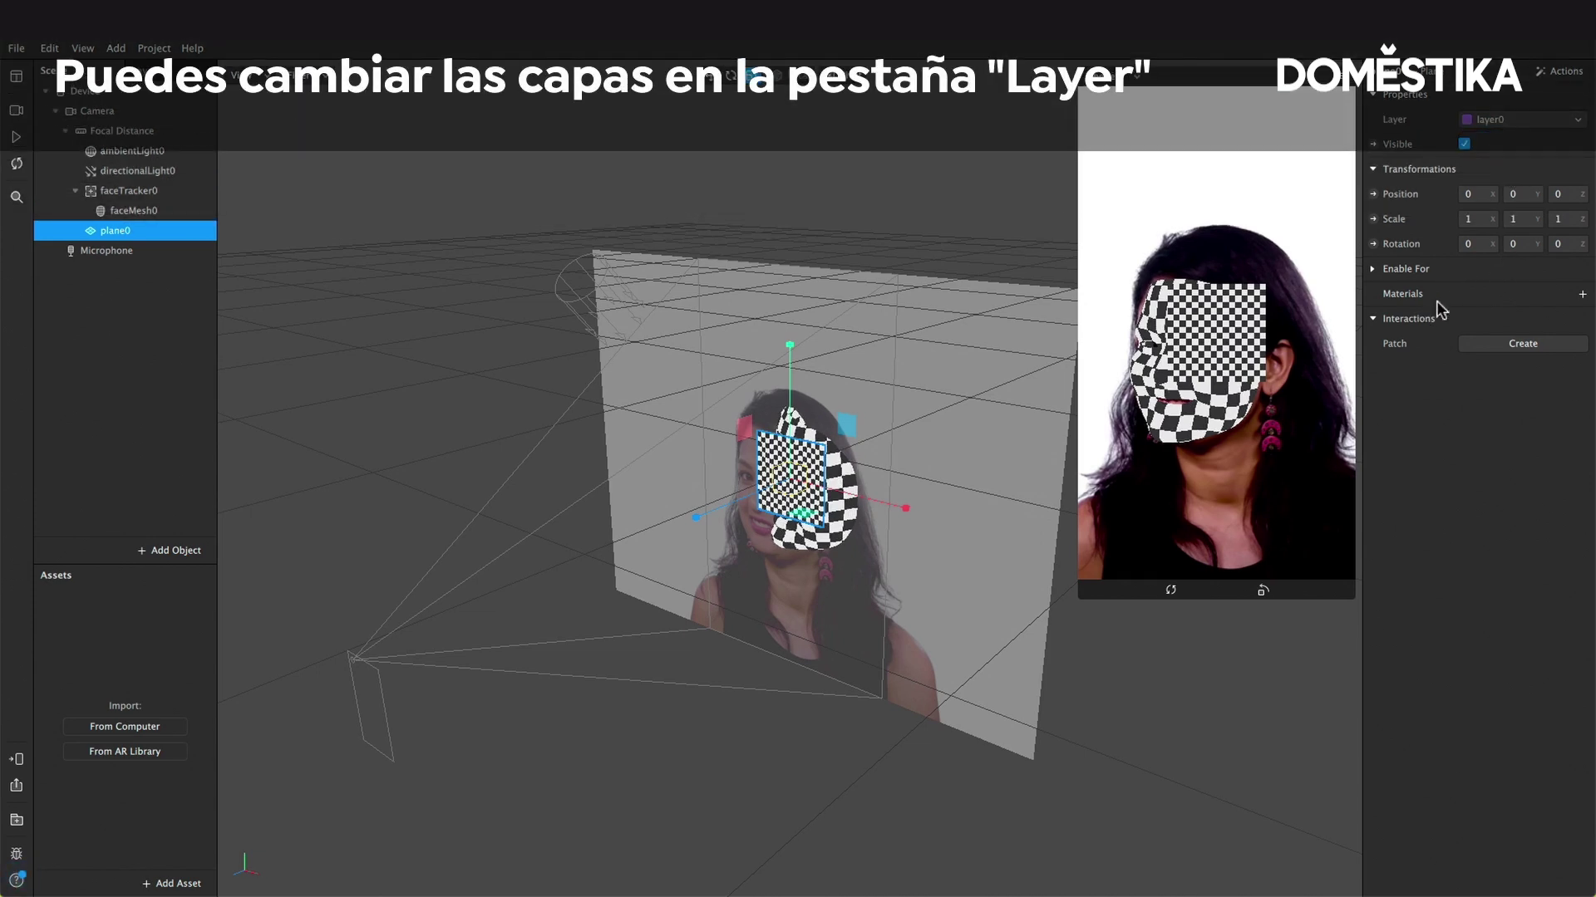
click(1581, 295)
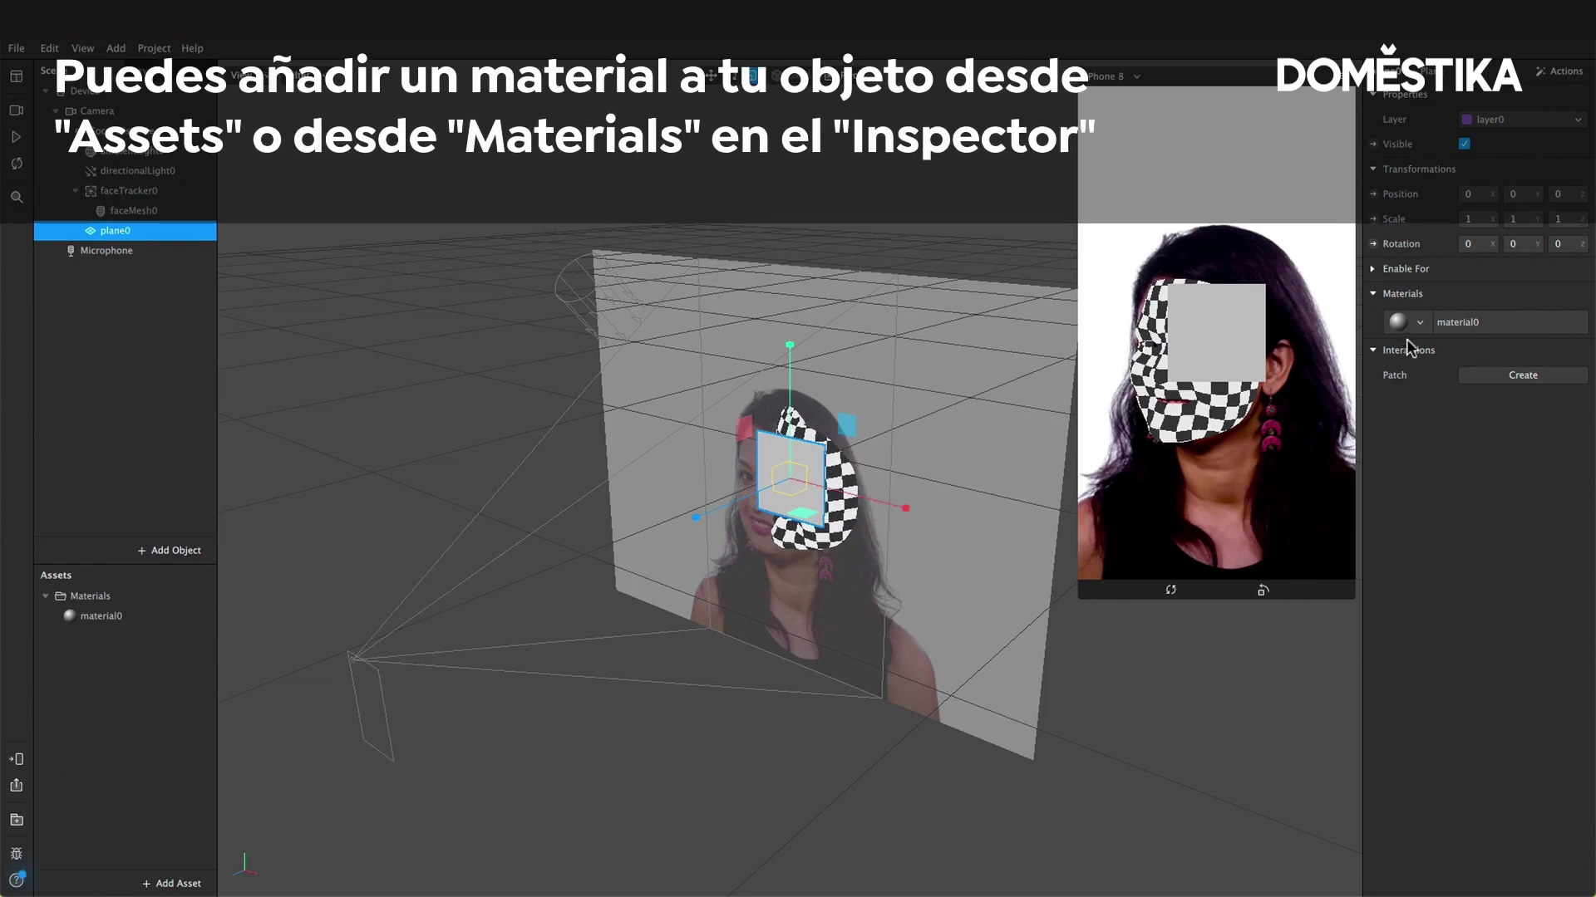
click(1421, 323)
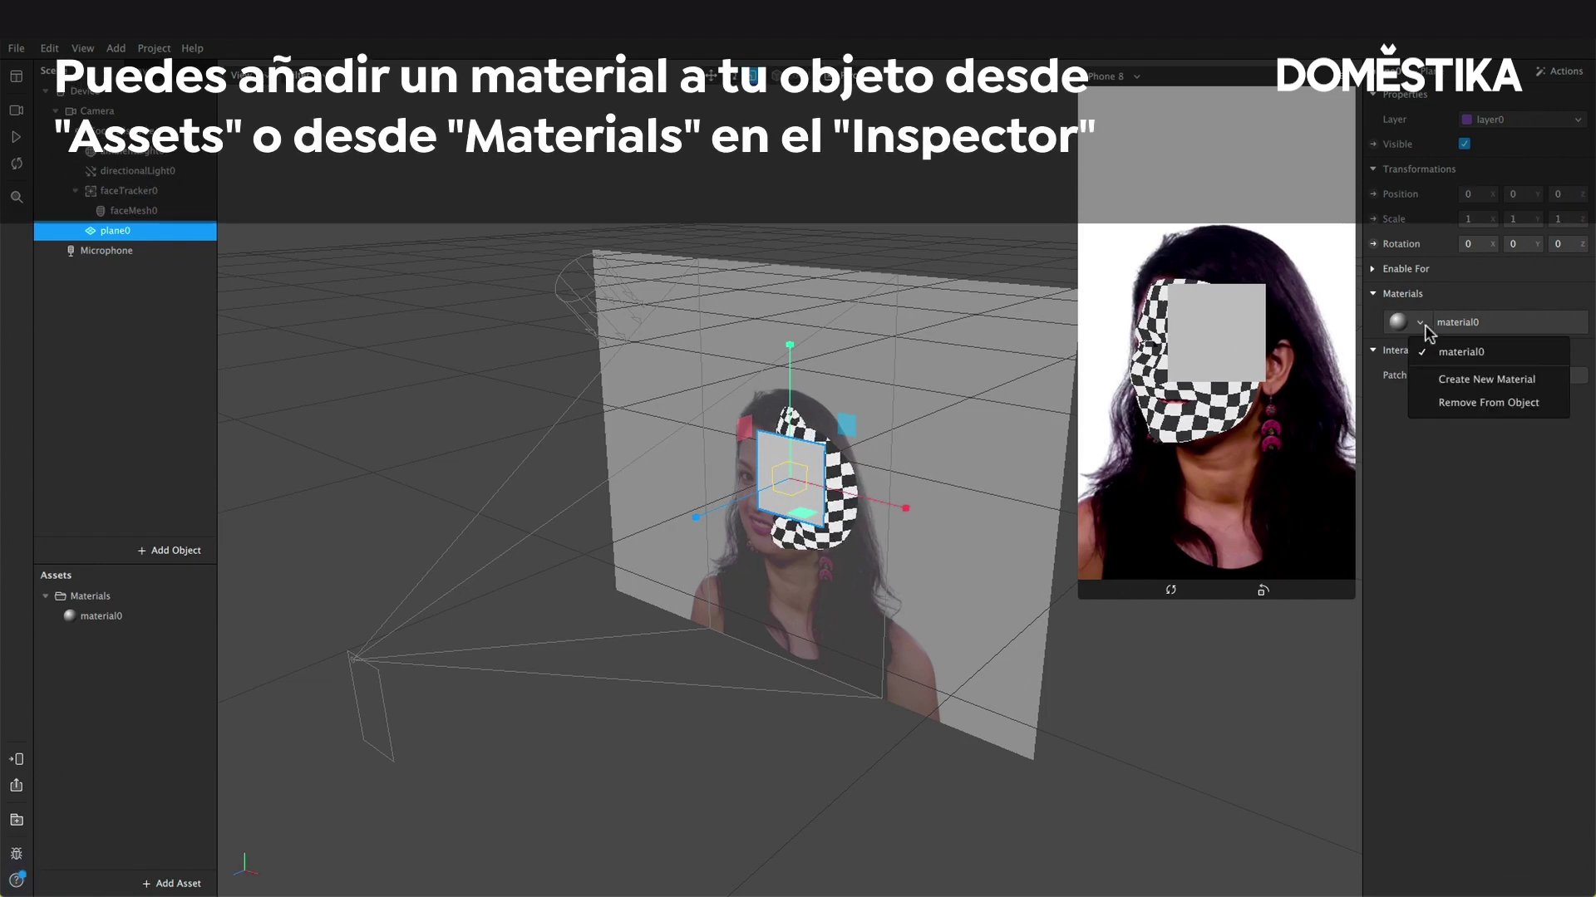
click(1395, 429)
click(1376, 269)
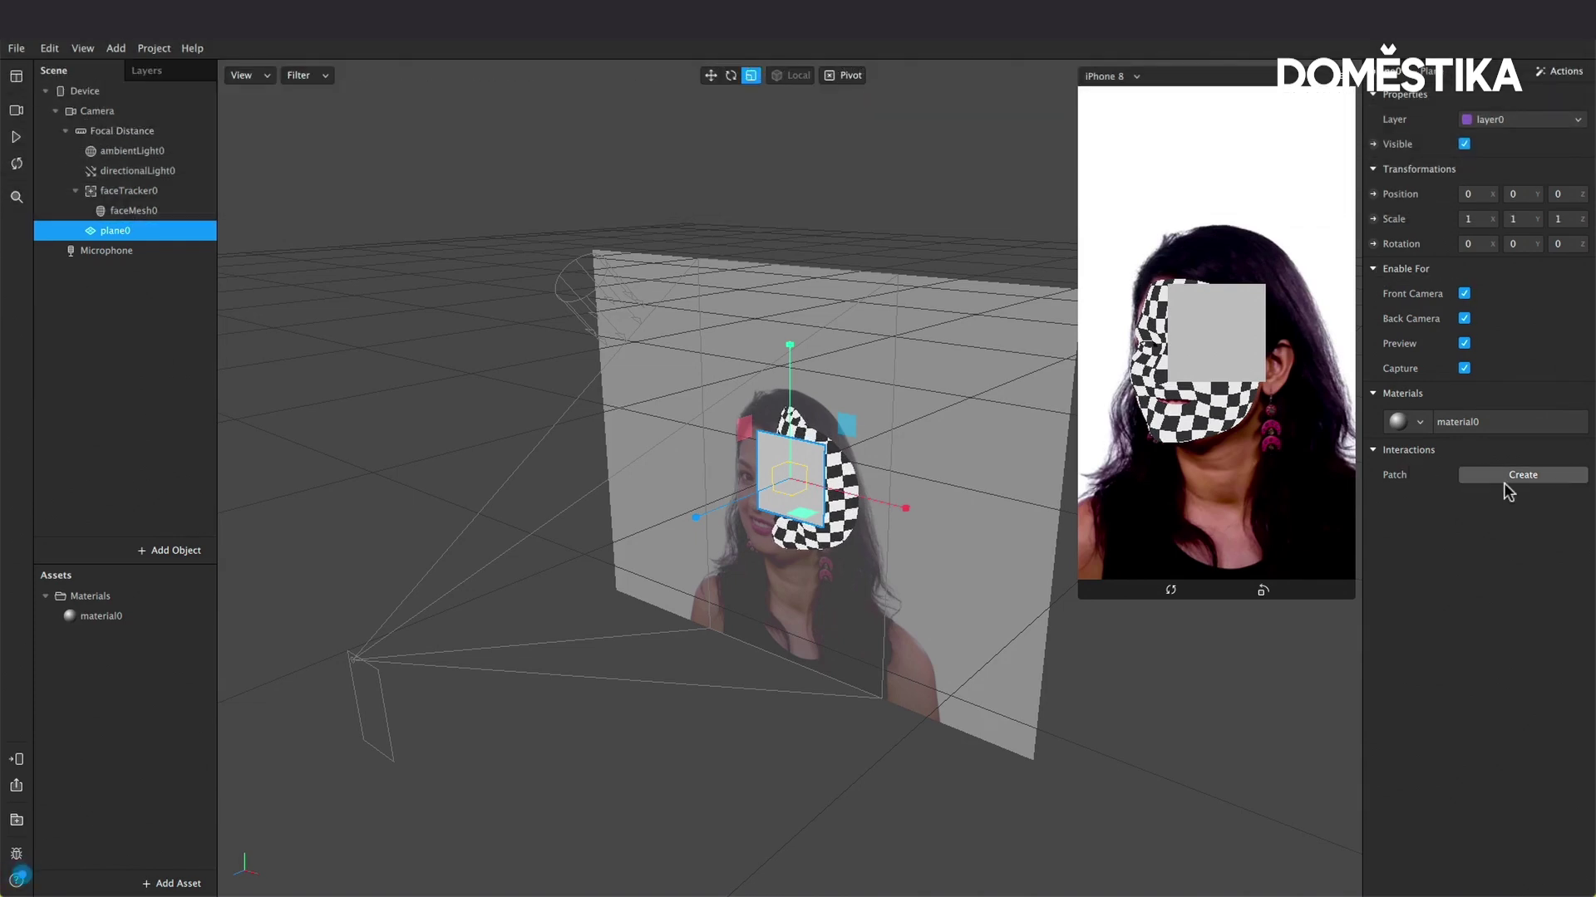
click(1373, 270)
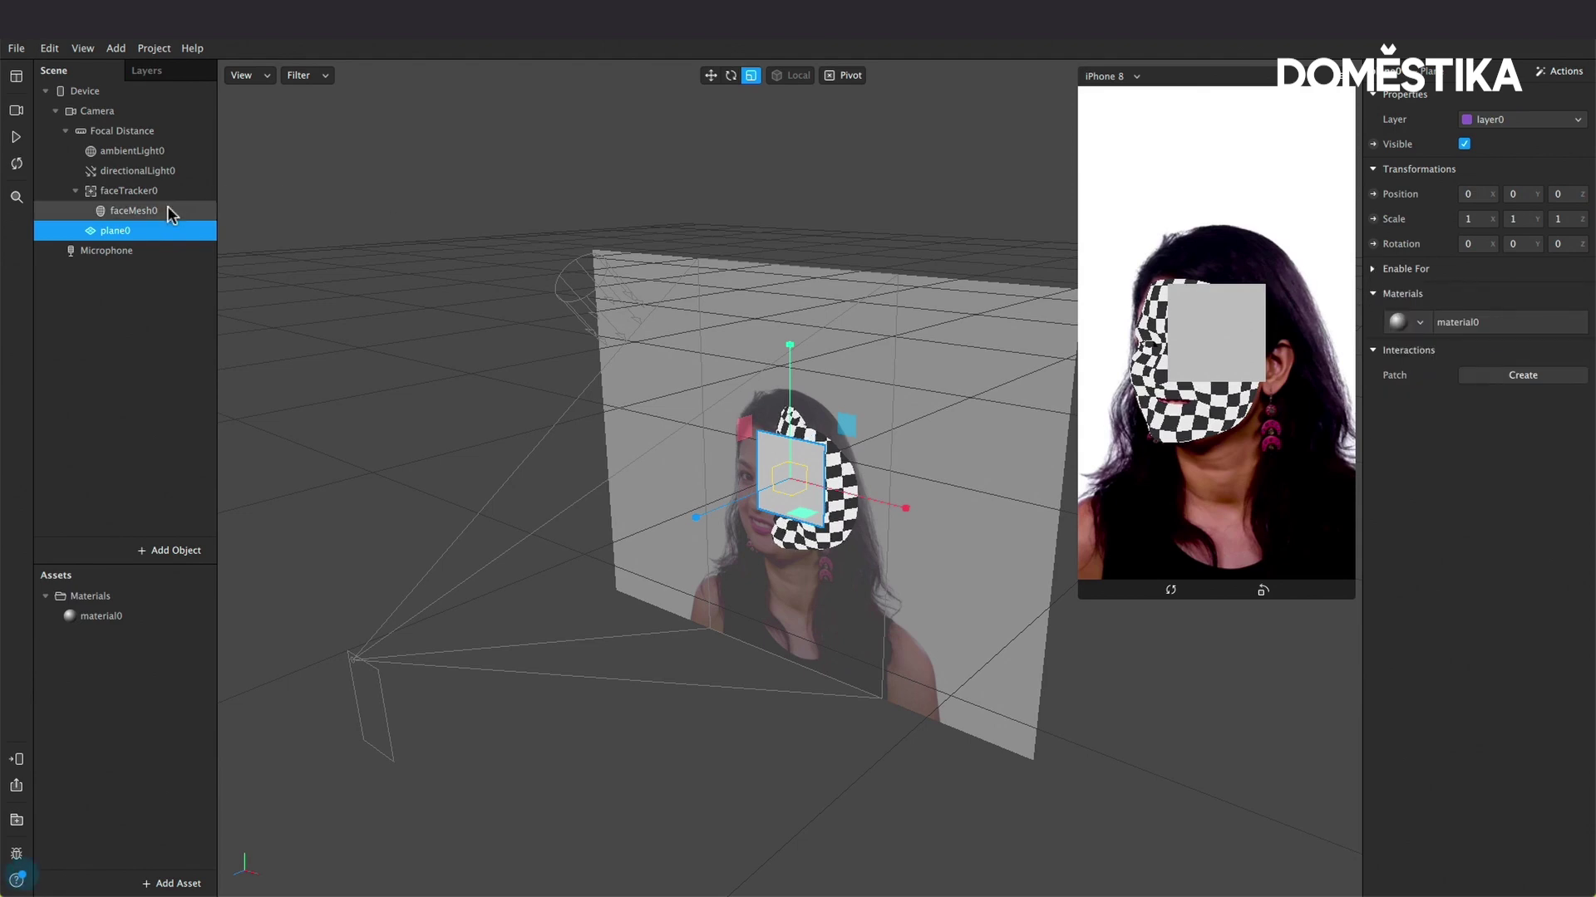
click(171, 212)
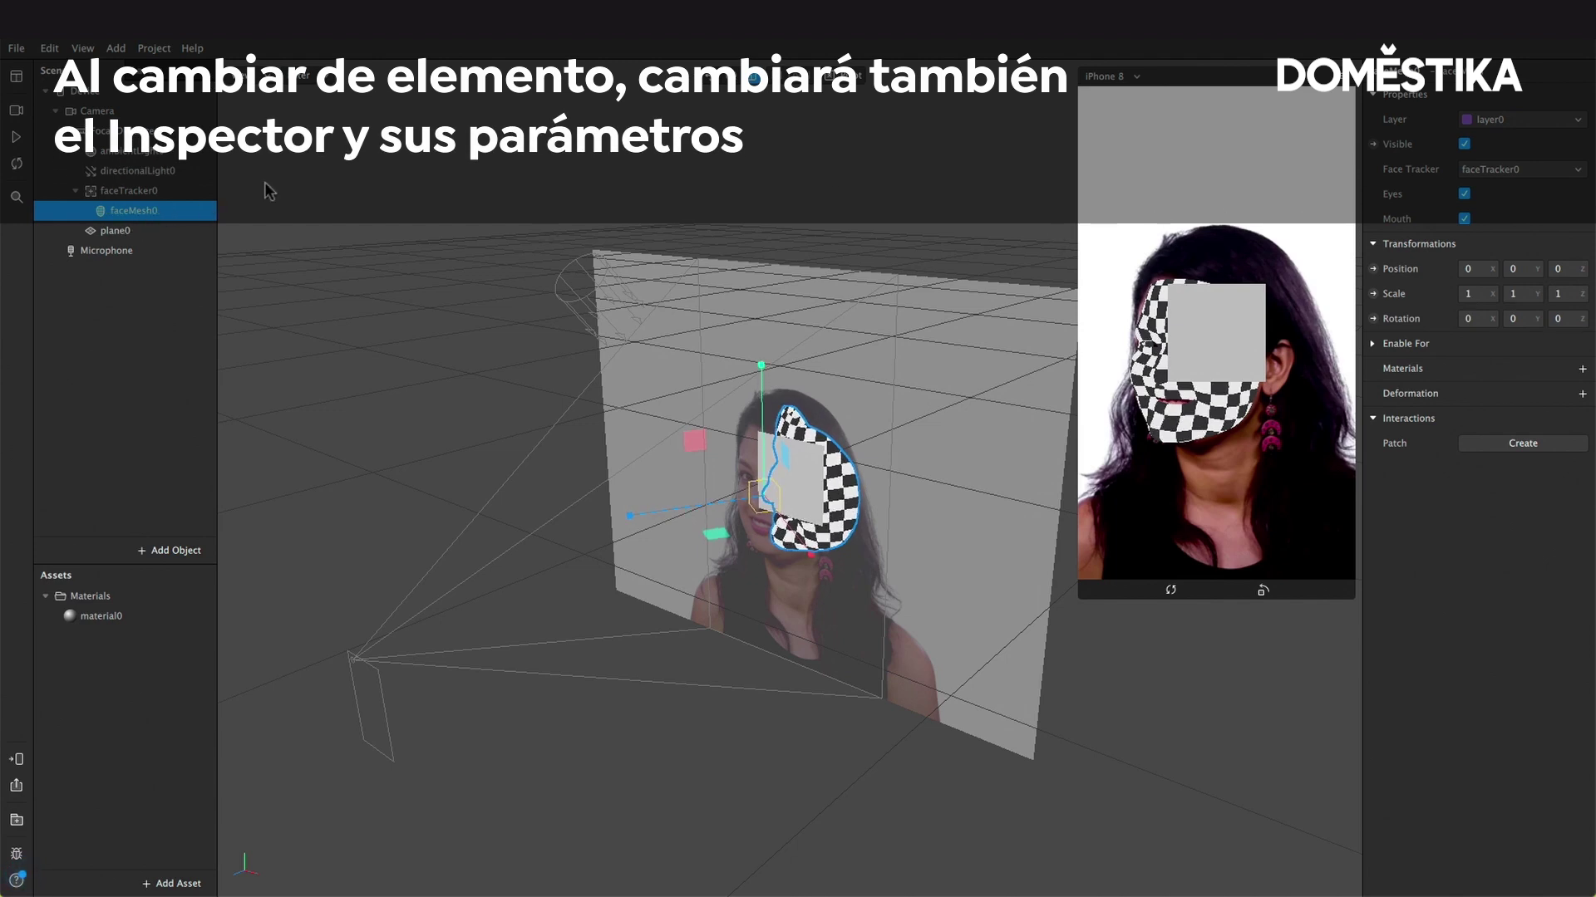
Step: Hide plane0, select faceMesh0, and play the preview to watch the checkerboard mesh
click(146, 232)
click(1464, 144)
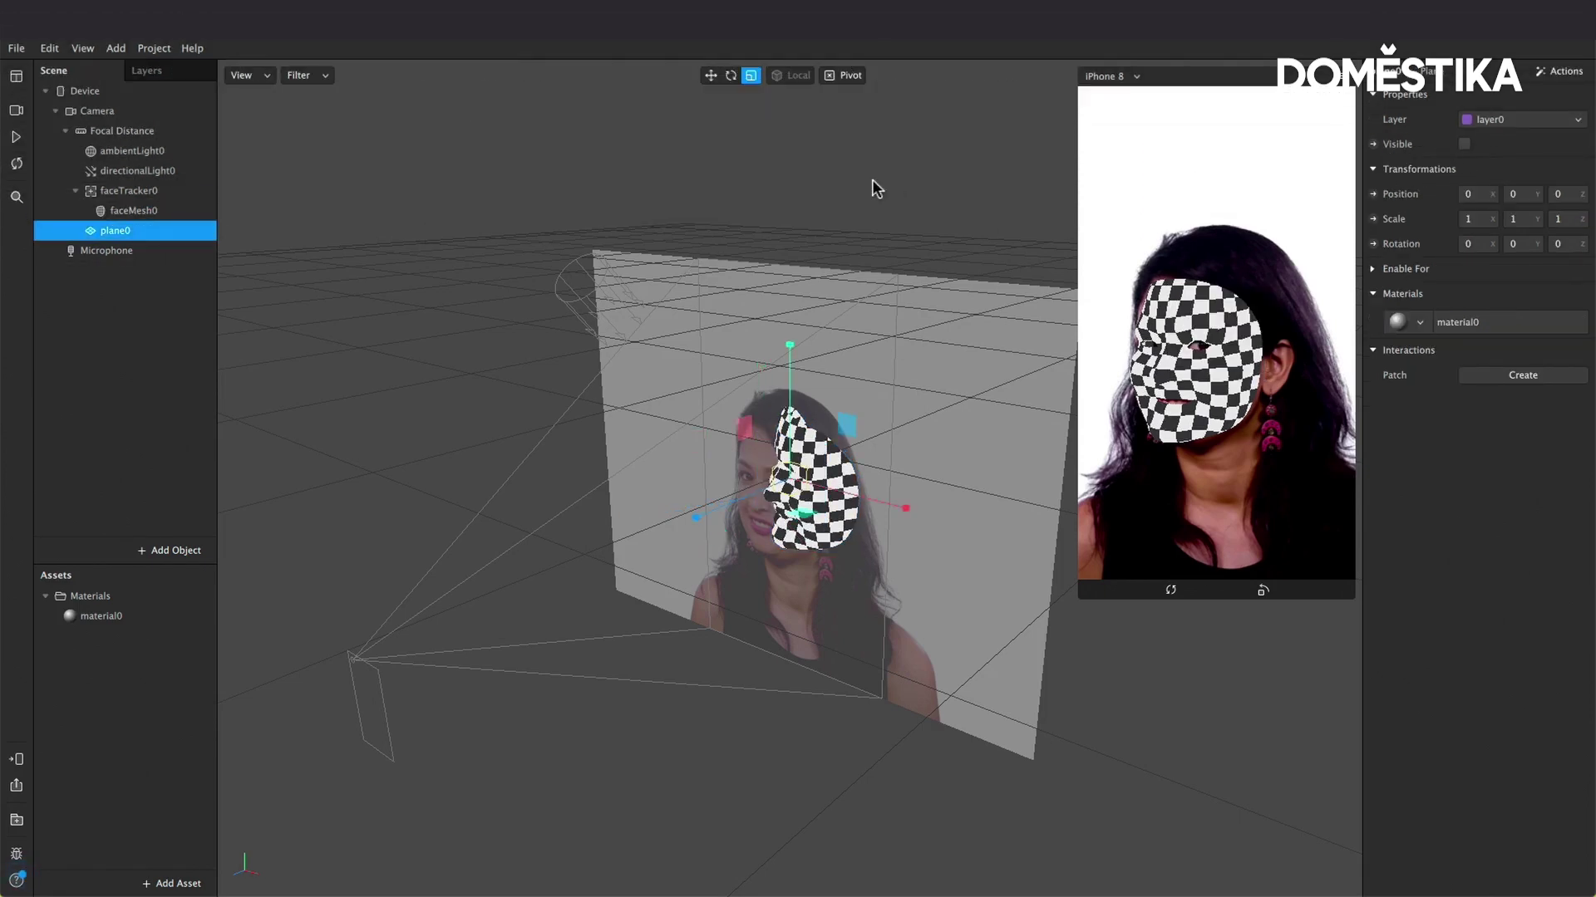
click(118, 214)
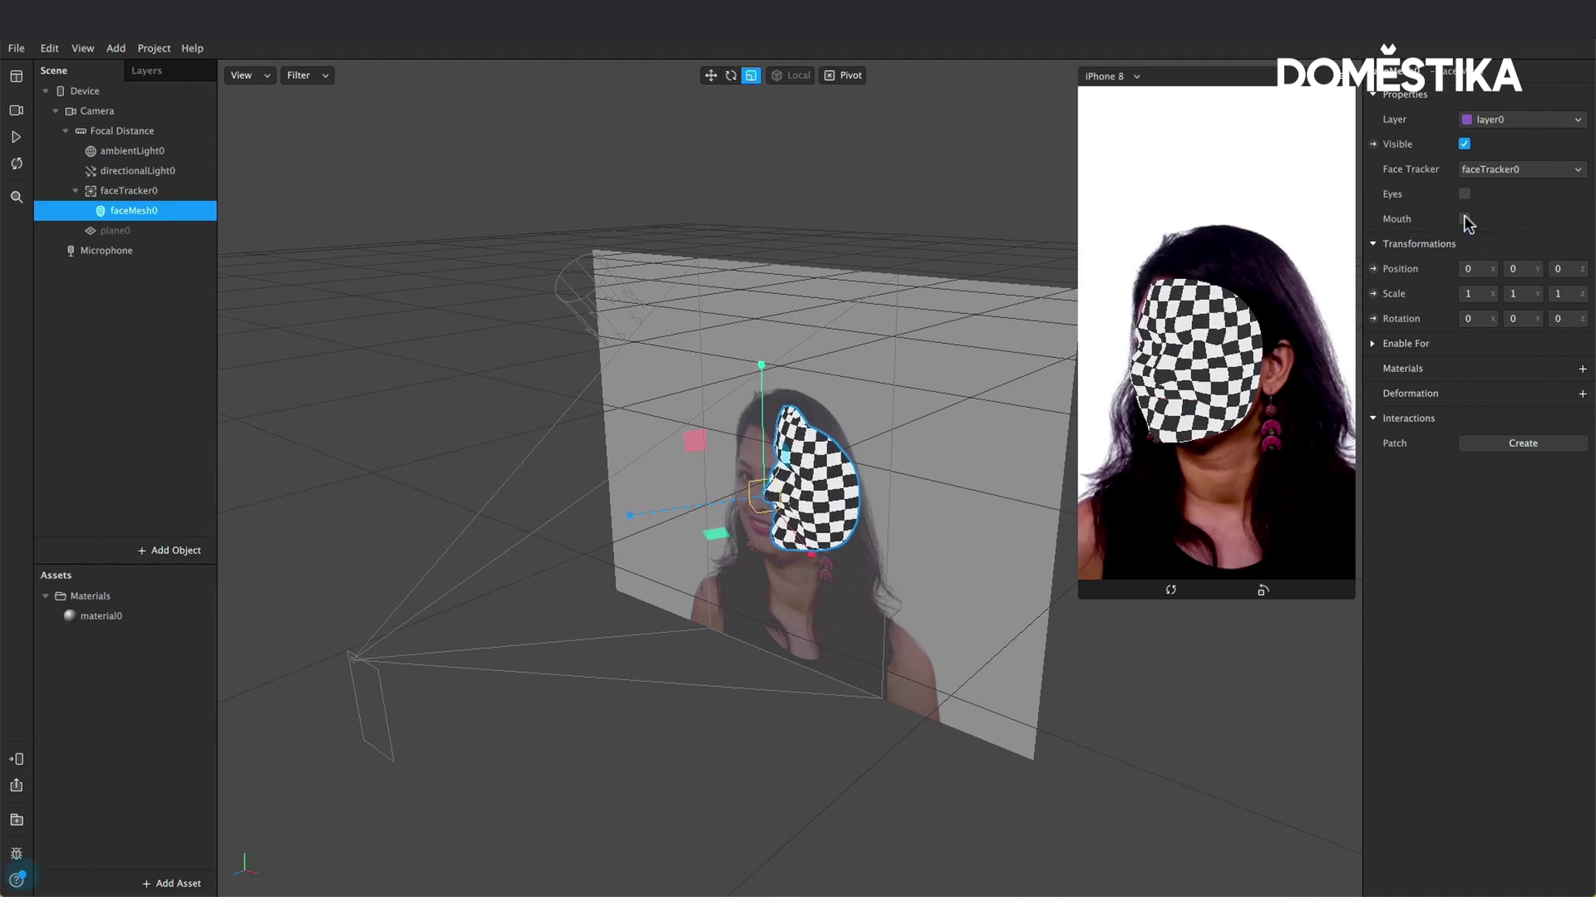
click(16, 139)
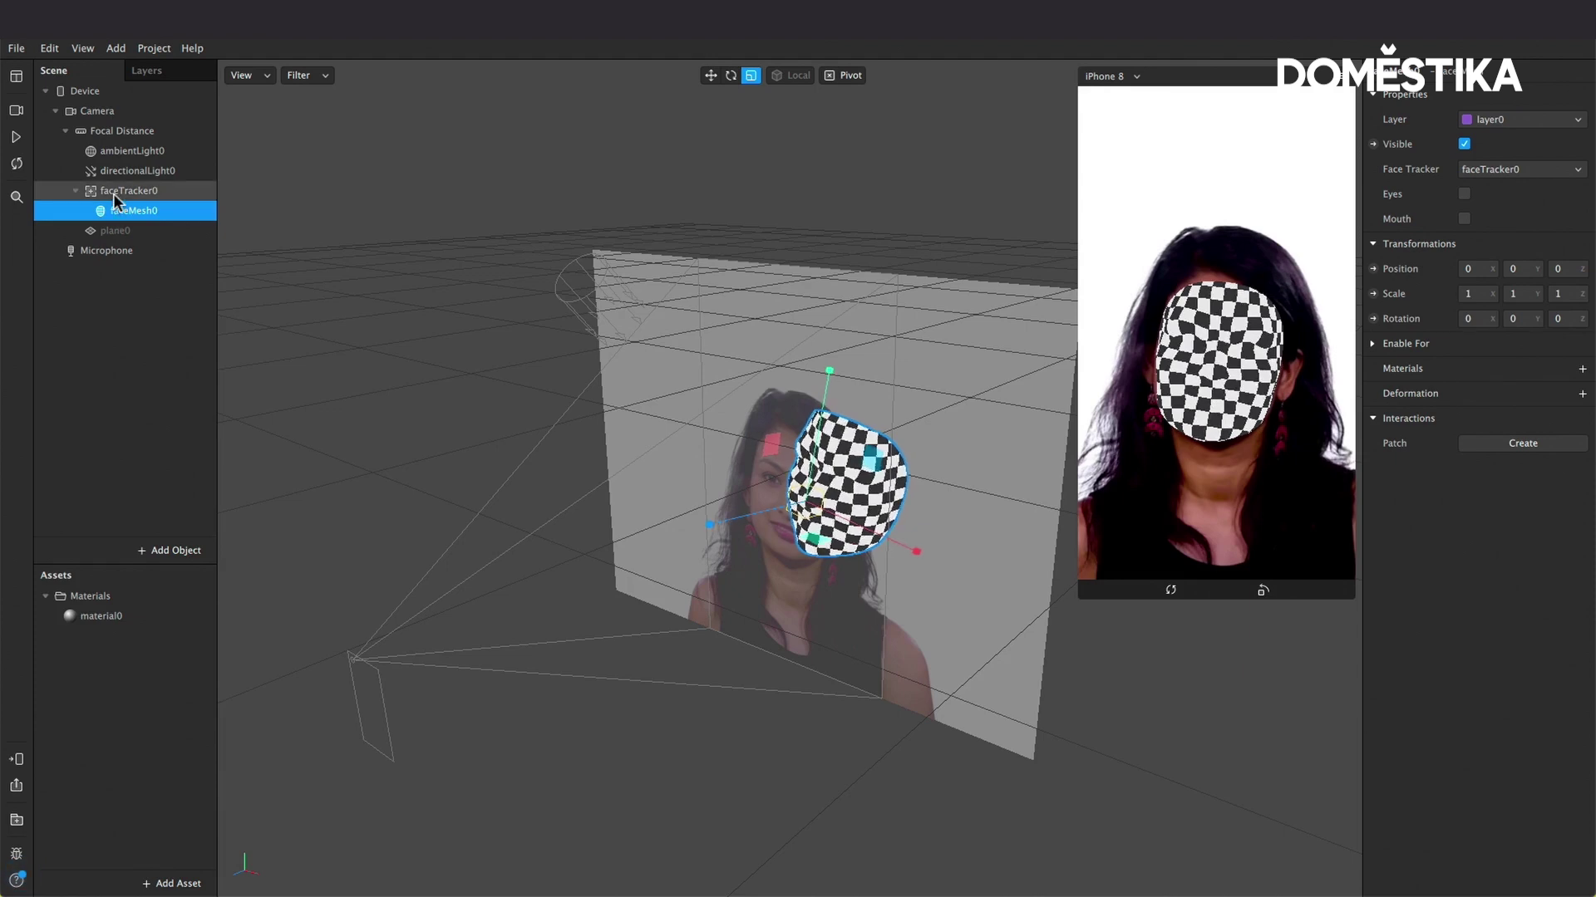
Step: Review the project's layers and check which layer the face mesh uses
click(149, 73)
click(55, 71)
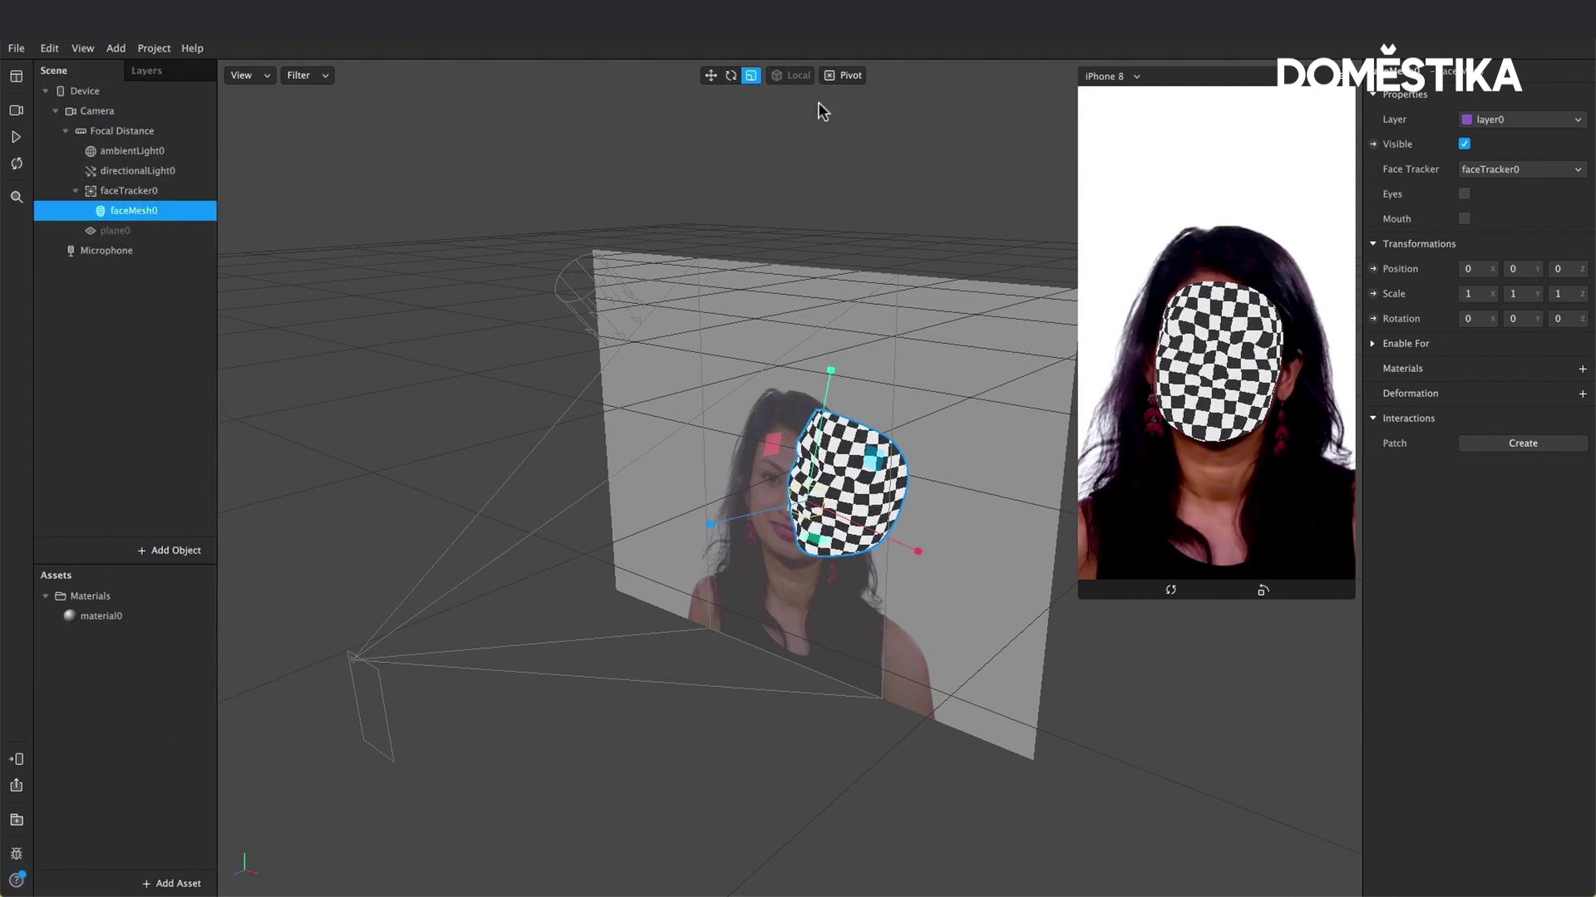
click(1510, 126)
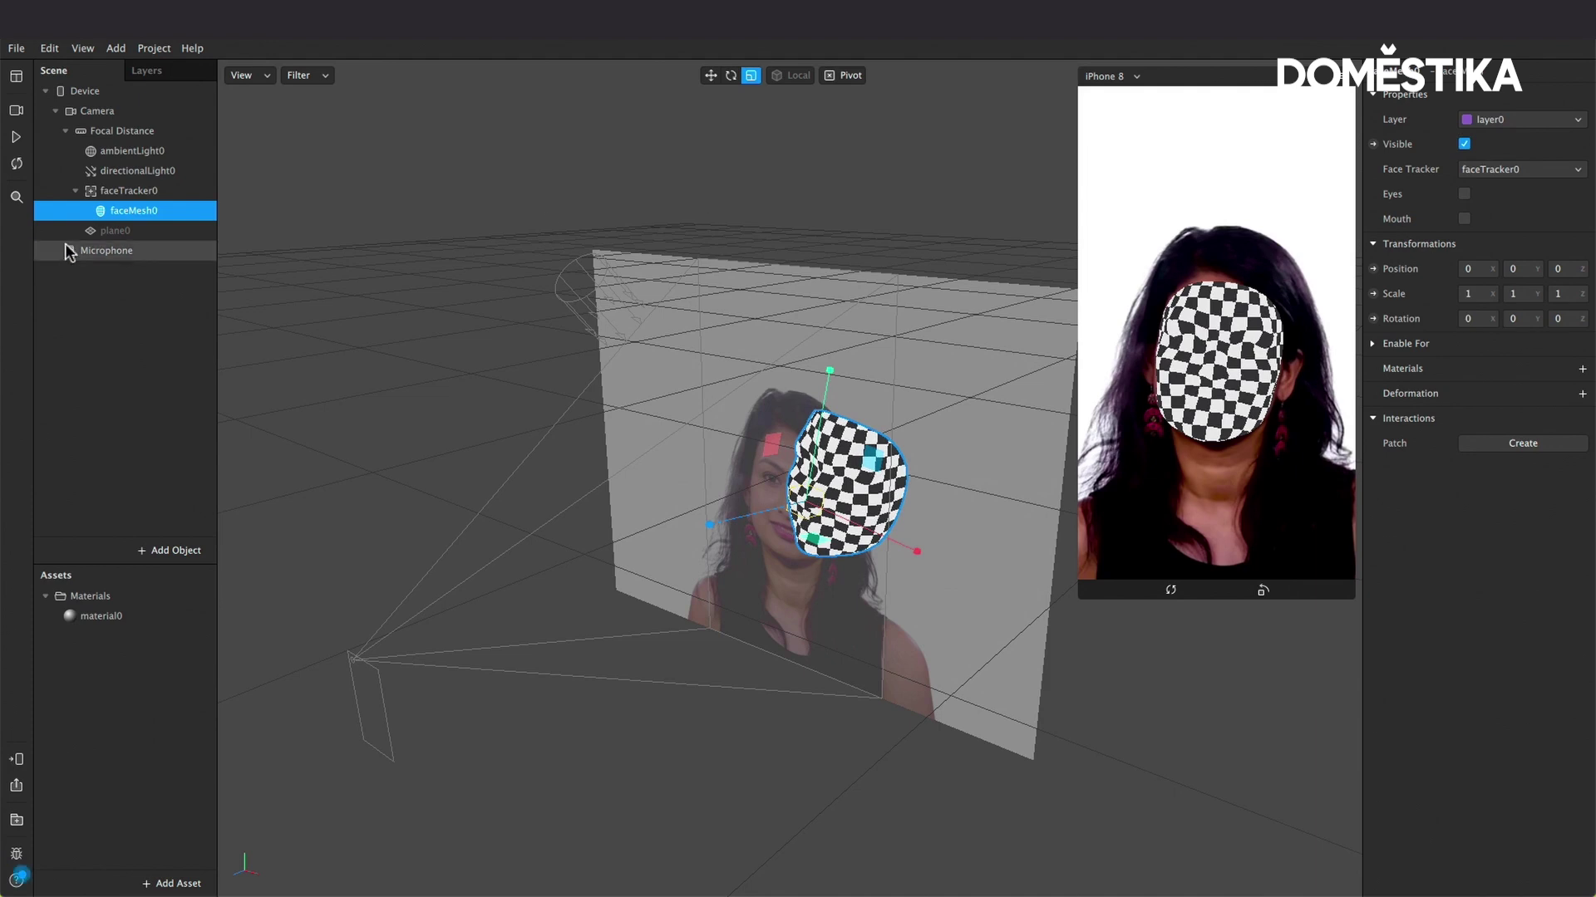
Step: Make plane0 visible again and put it on a newly created layer, layer1
click(116, 232)
click(1464, 146)
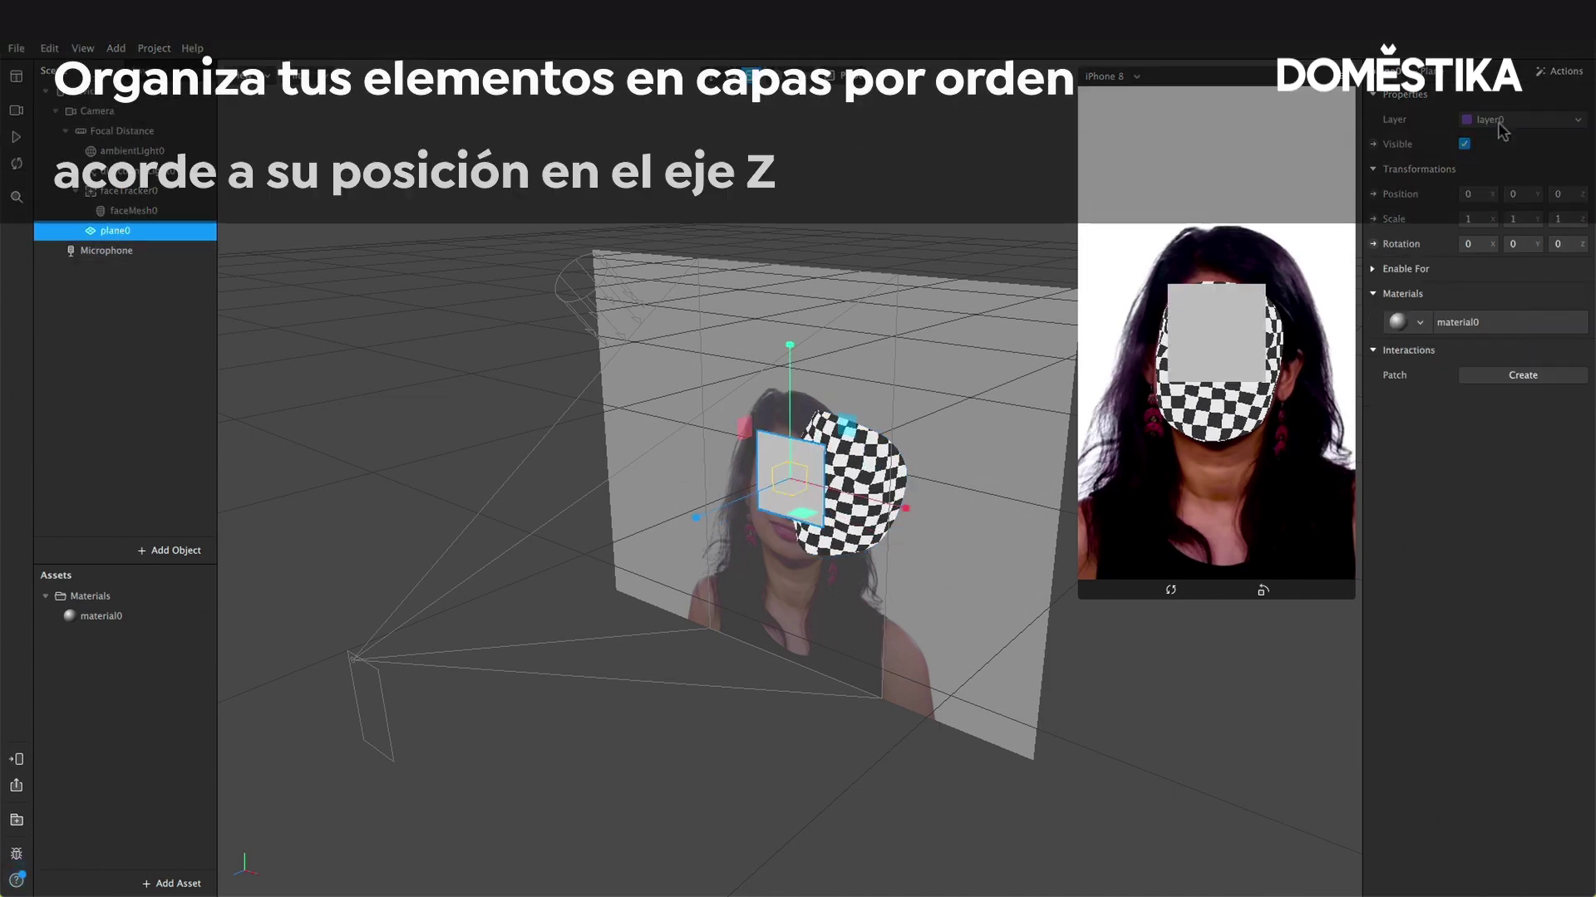
click(1520, 120)
click(1522, 164)
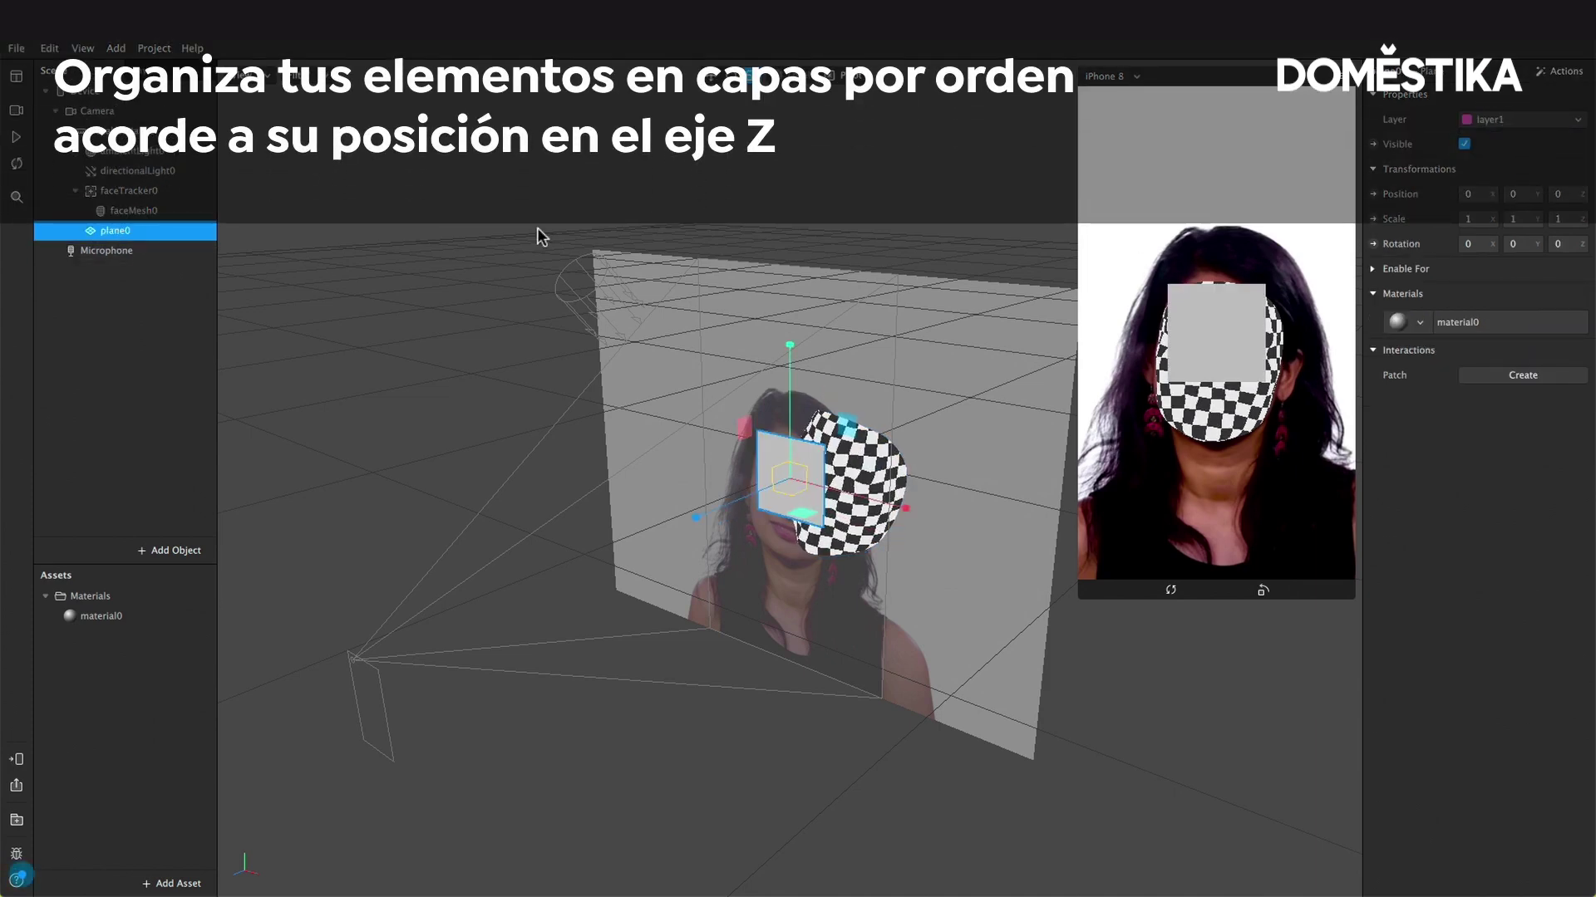
click(83, 72)
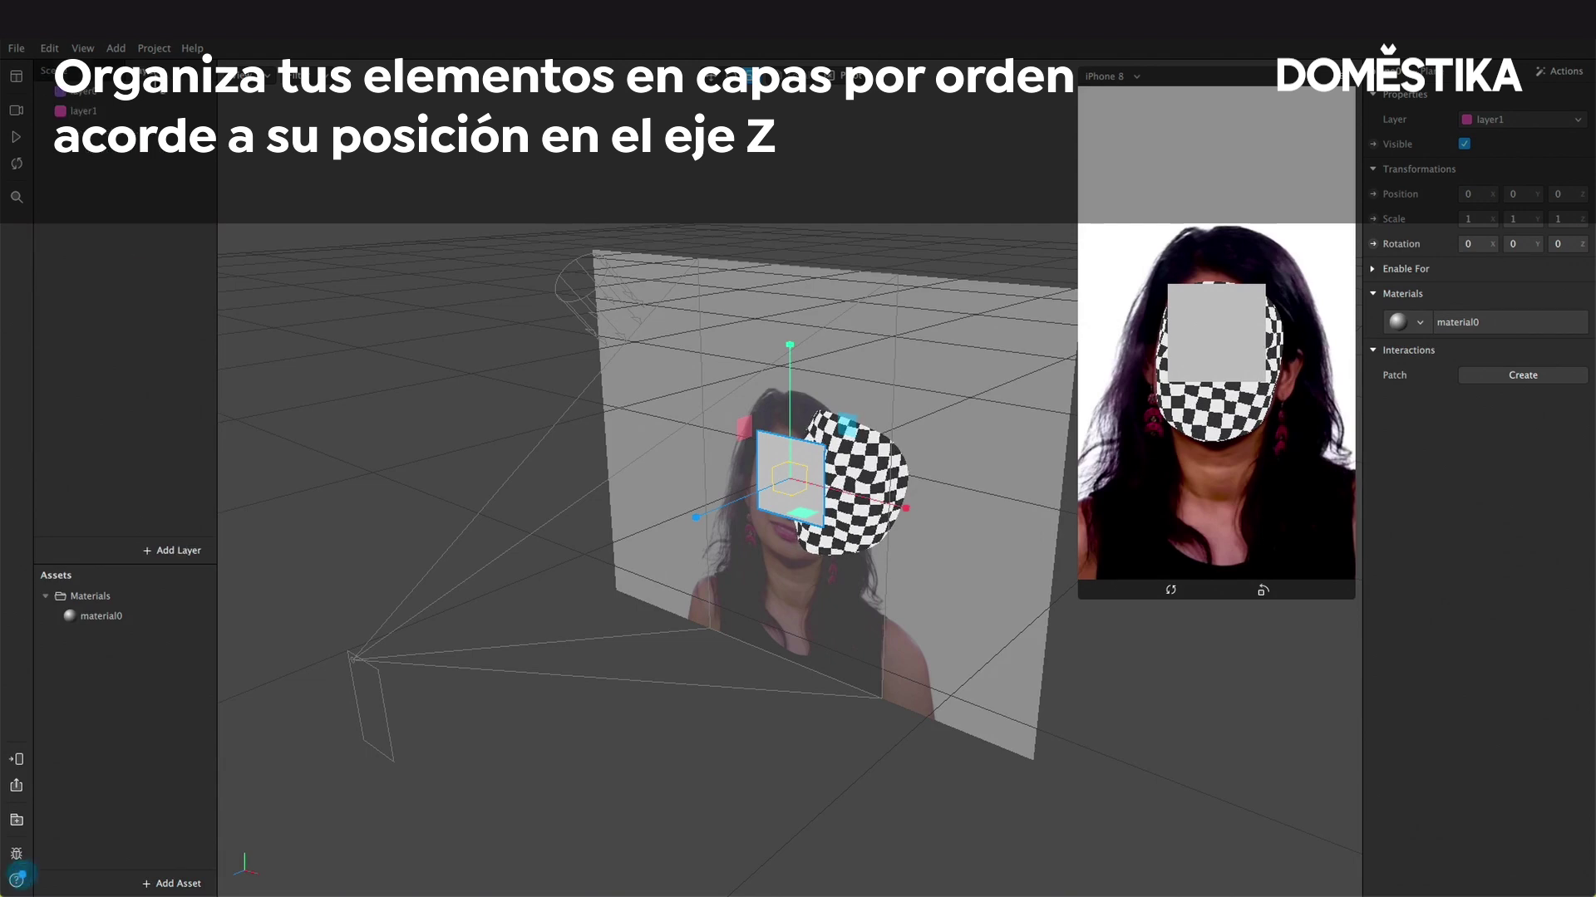
click(80, 97)
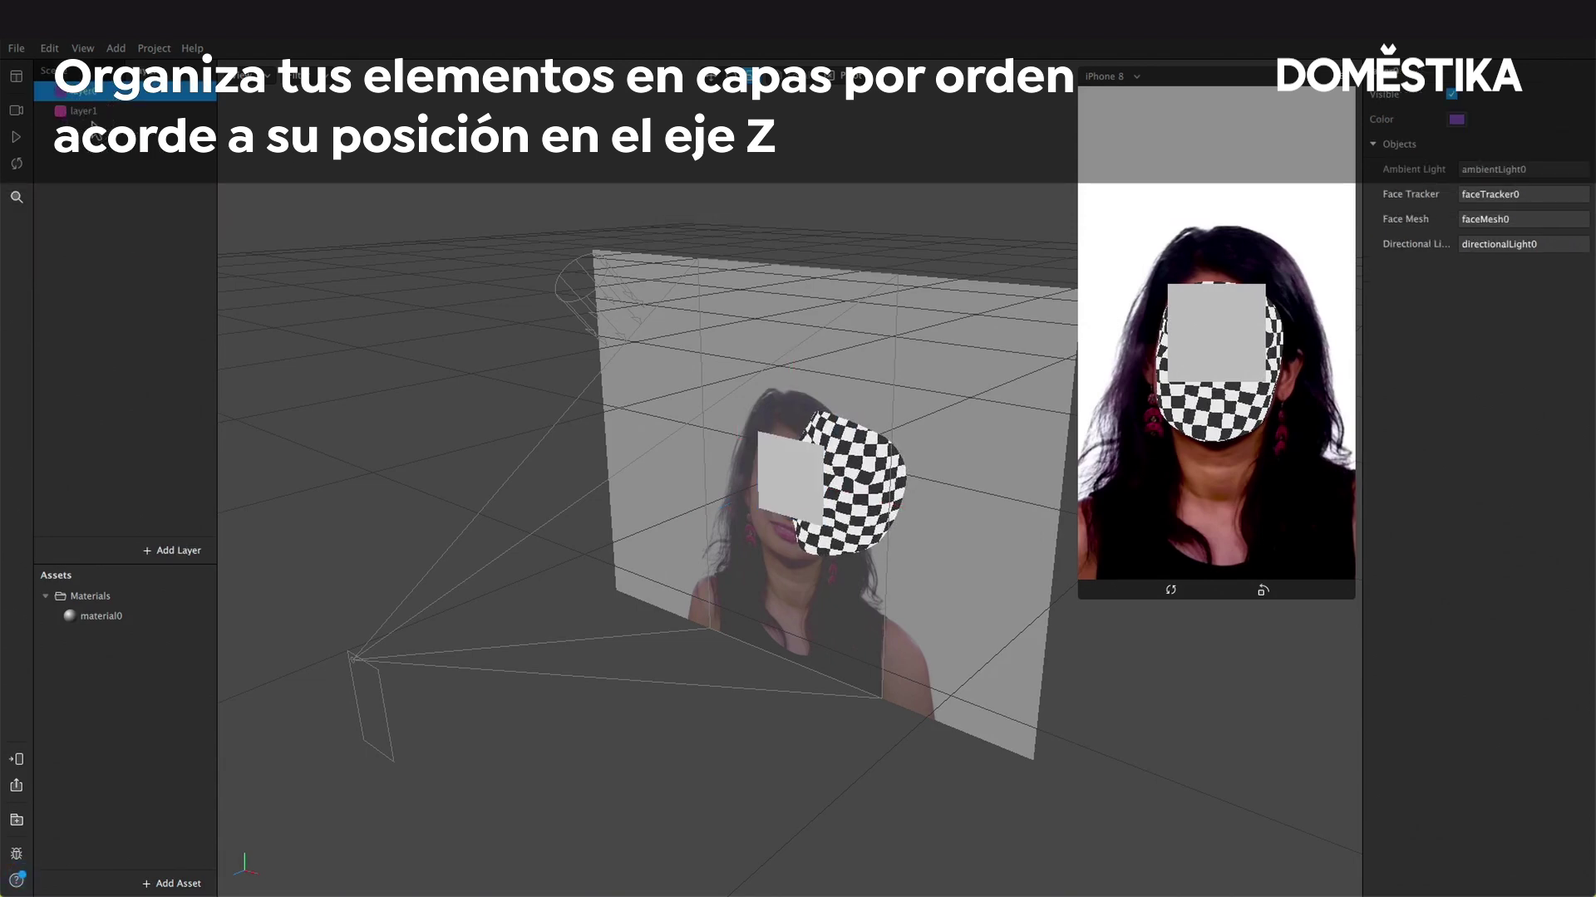
mouse_move(85, 93)
mouse_down()
mouse_move(97, 124)
mouse_move(92, 84)
mouse_up()
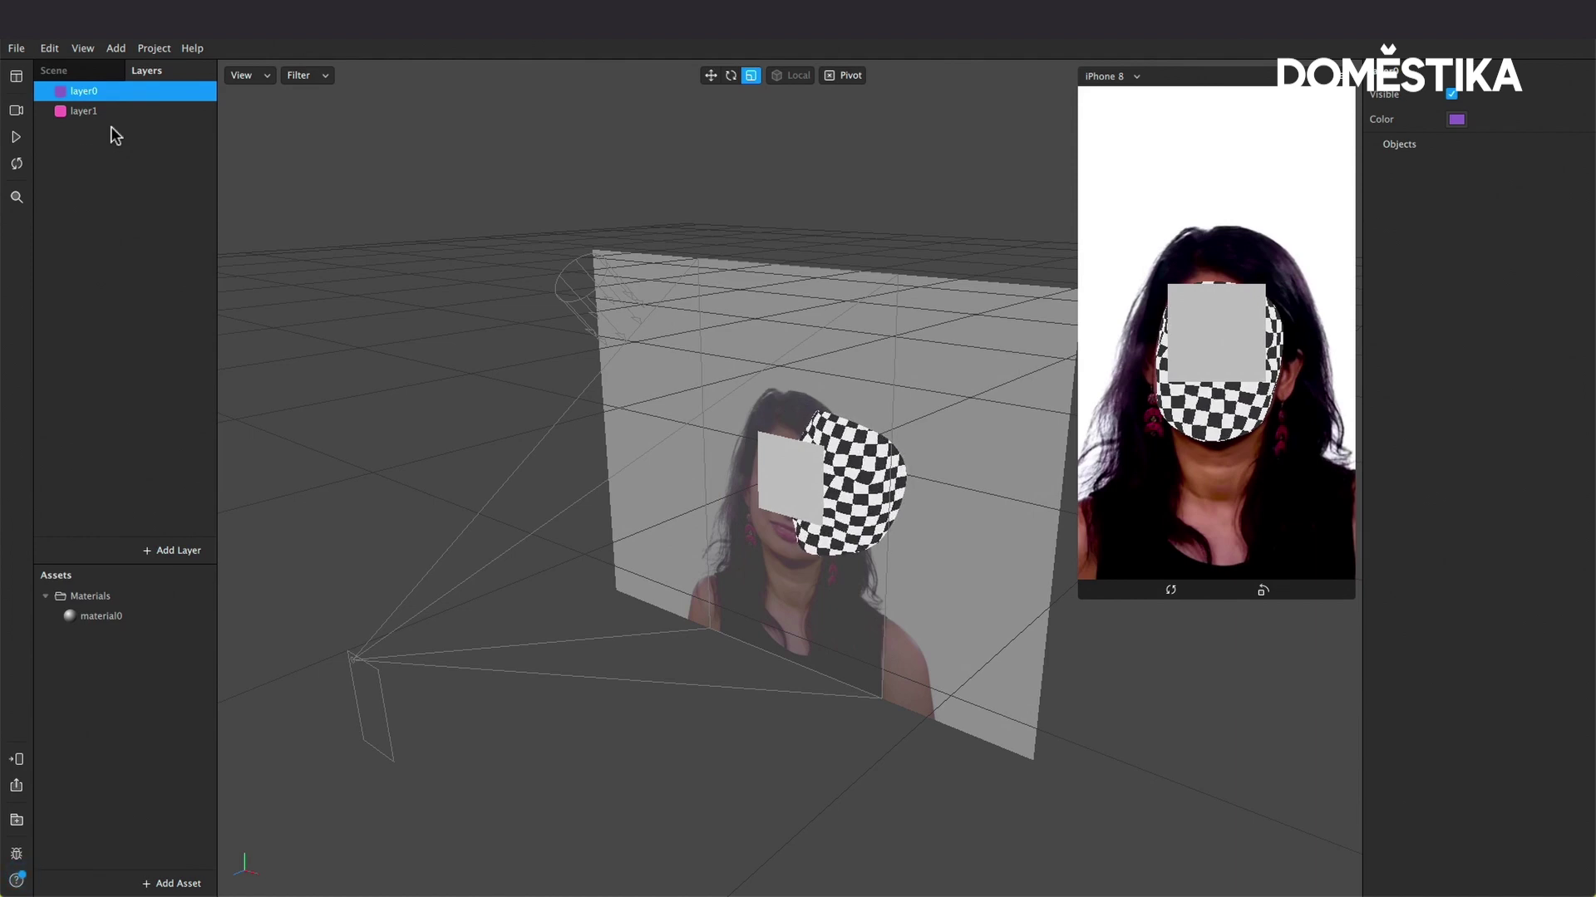
click(78, 119)
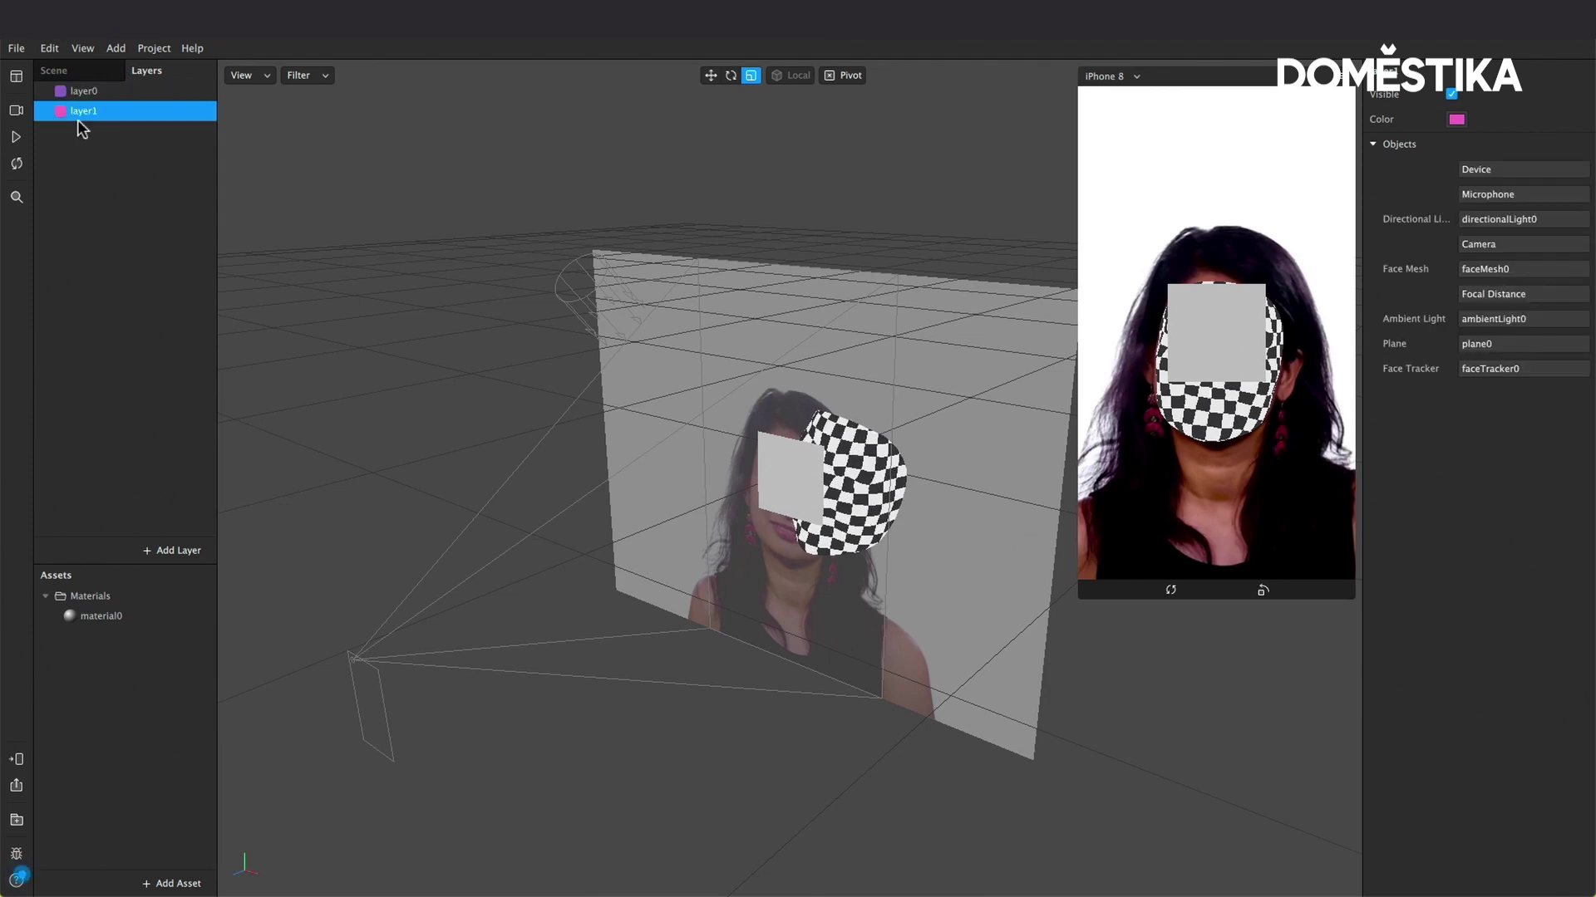